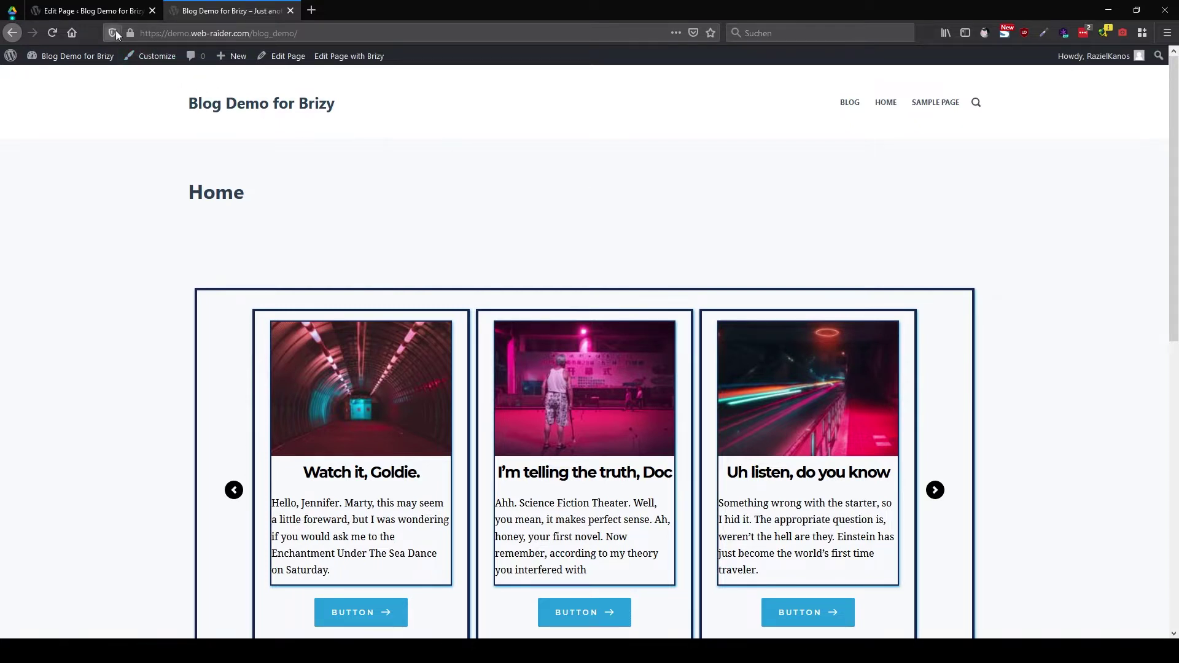
Leave the page editor for the admin Pages list, then browse the live Home page again
{"action": "left_click", "coordinate": [105, 11]}
{"action": "left_click", "coordinate": [19, 64]}
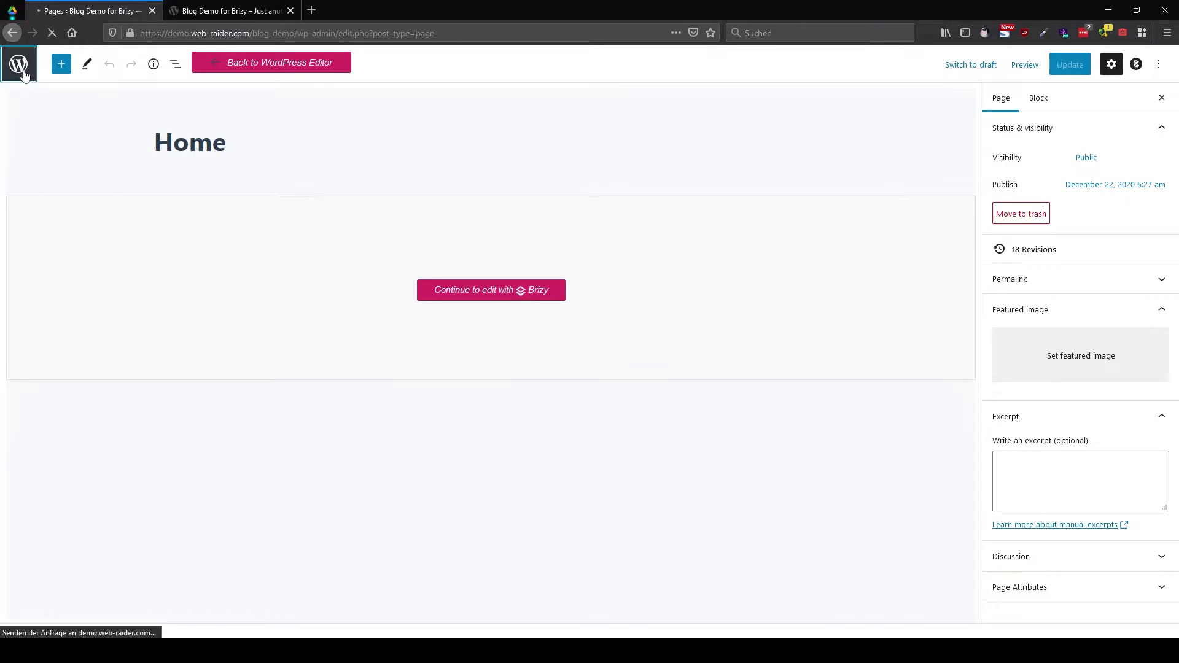
{"action": "left_click", "coordinate": [241, 11]}
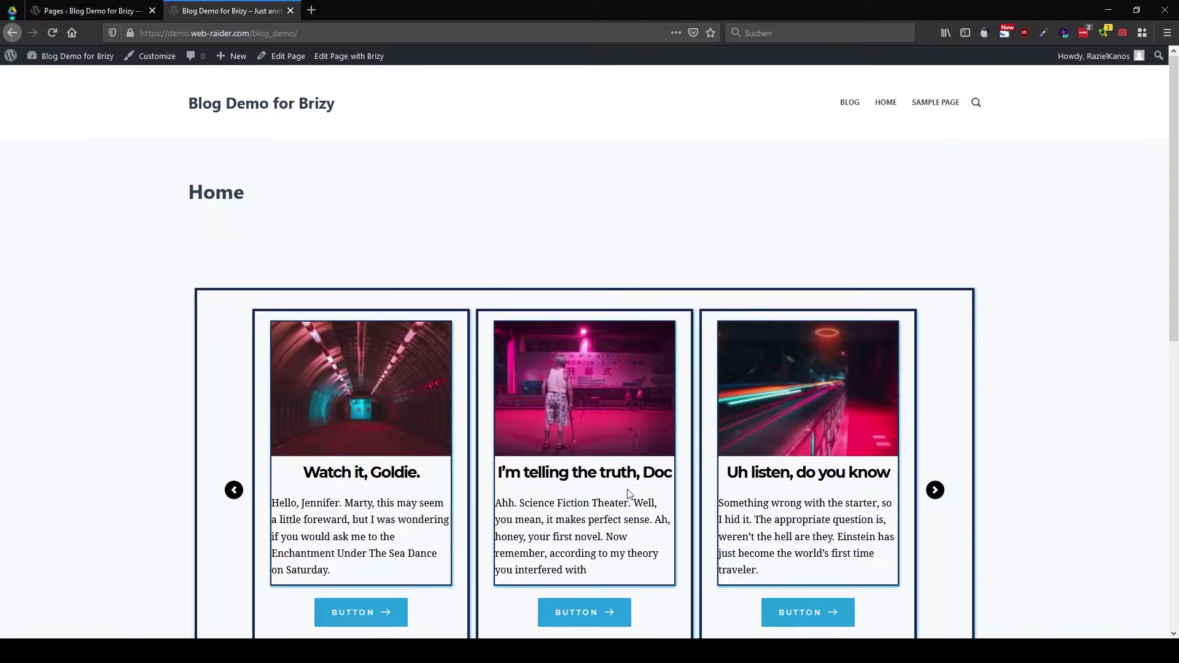
{"action": "scroll", "coordinate": [628, 493], "scroll_direction": "down", "scroll_amount": 7}
{"action": "scroll", "coordinate": [707, 462], "scroll_direction": "up", "scroll_amount": 1}
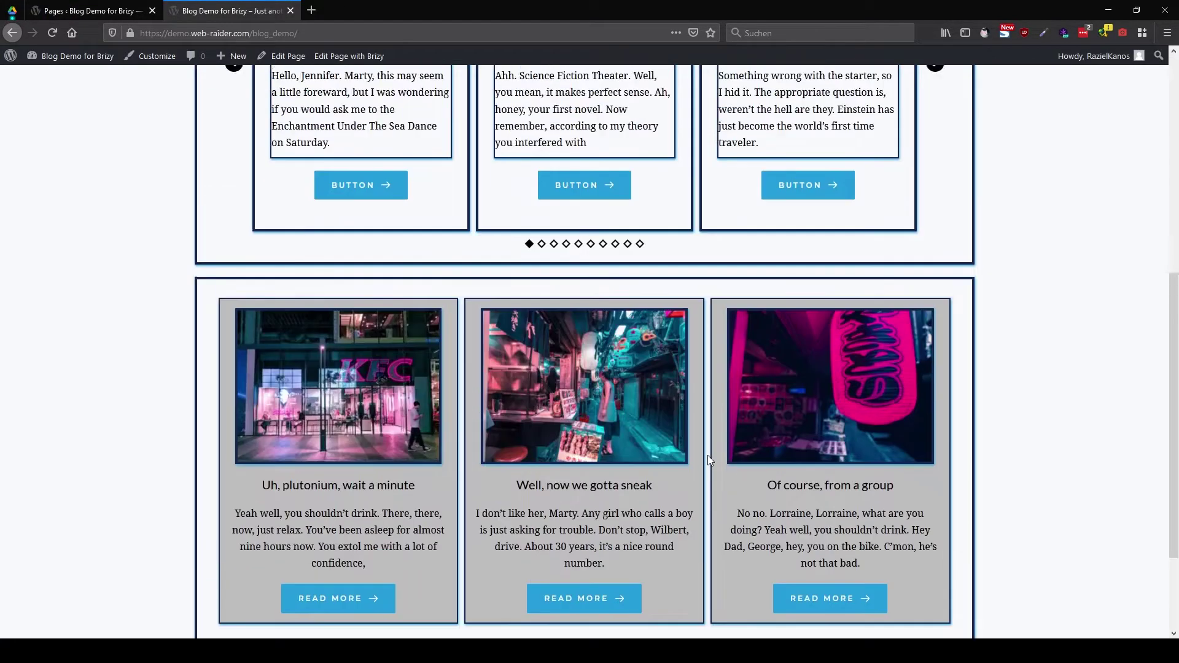
{"action": "scroll", "coordinate": [708, 458], "scroll_direction": "up", "scroll_amount": 6}
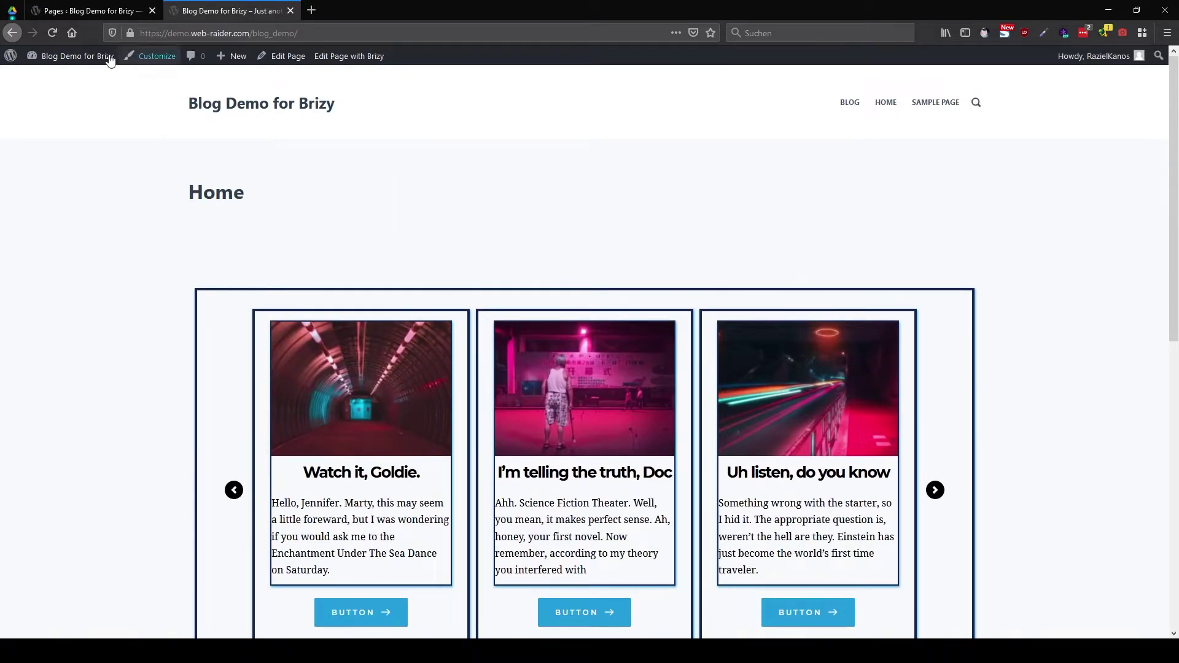
Open Posts > Categories to review Category 1, Category 2 and their Sub Cat entries
{"action": "left_click", "coordinate": [78, 12]}
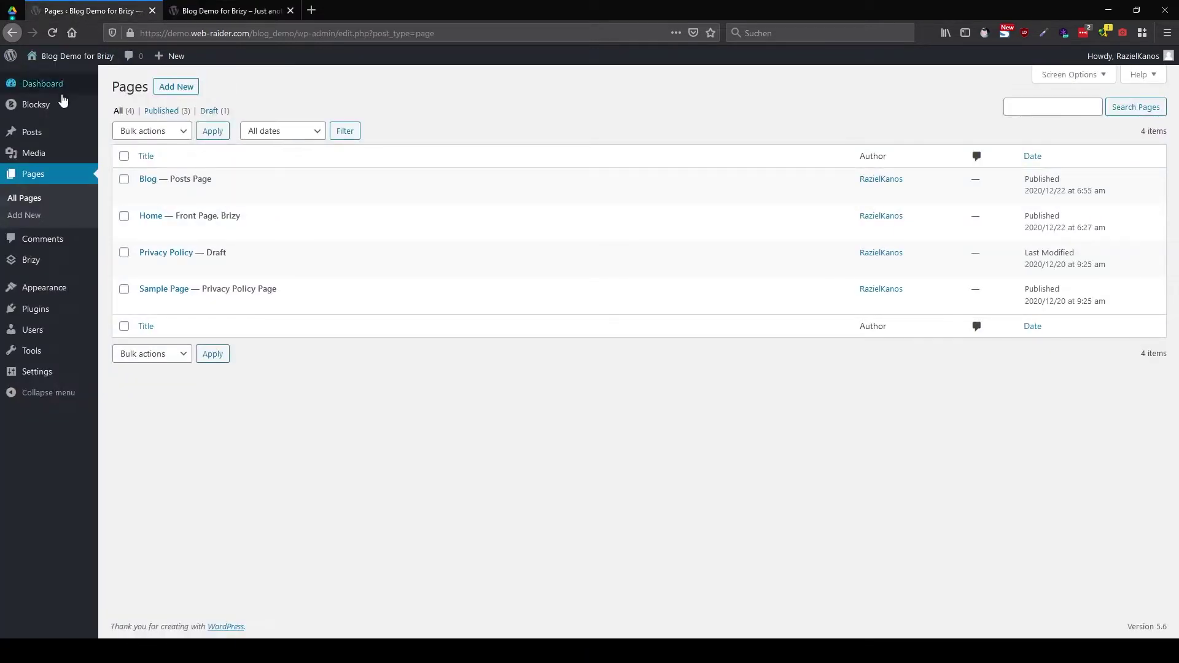
{"action": "mouse_move", "coordinate": [58, 138]}
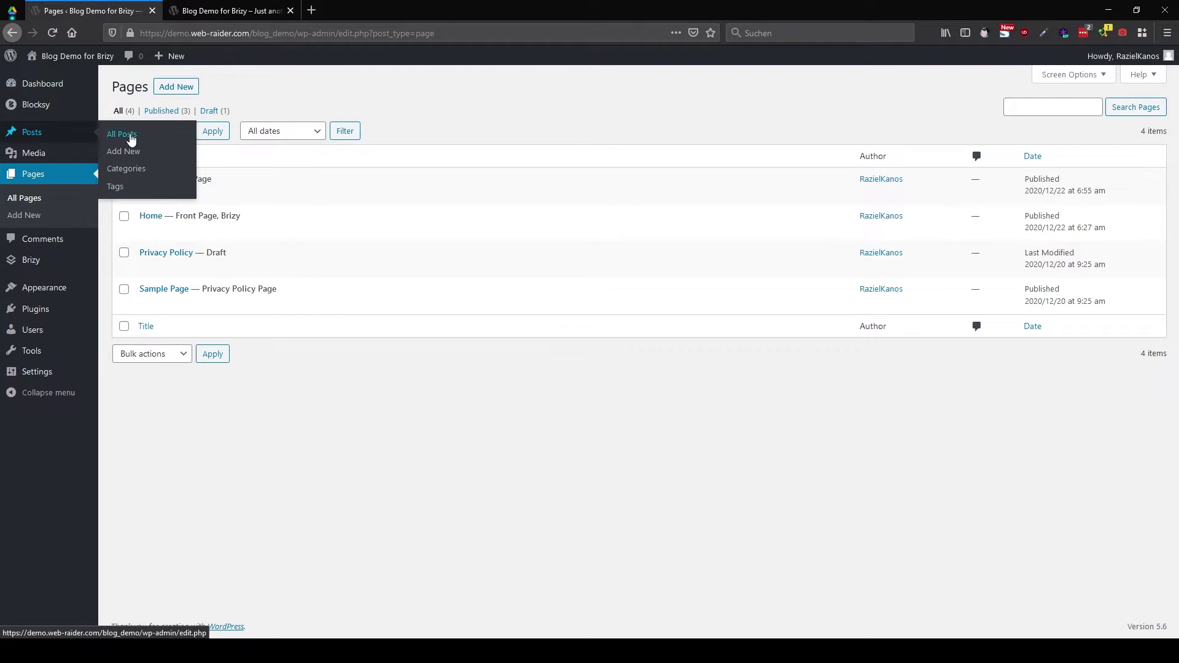
{"action": "left_click", "coordinate": [125, 169]}
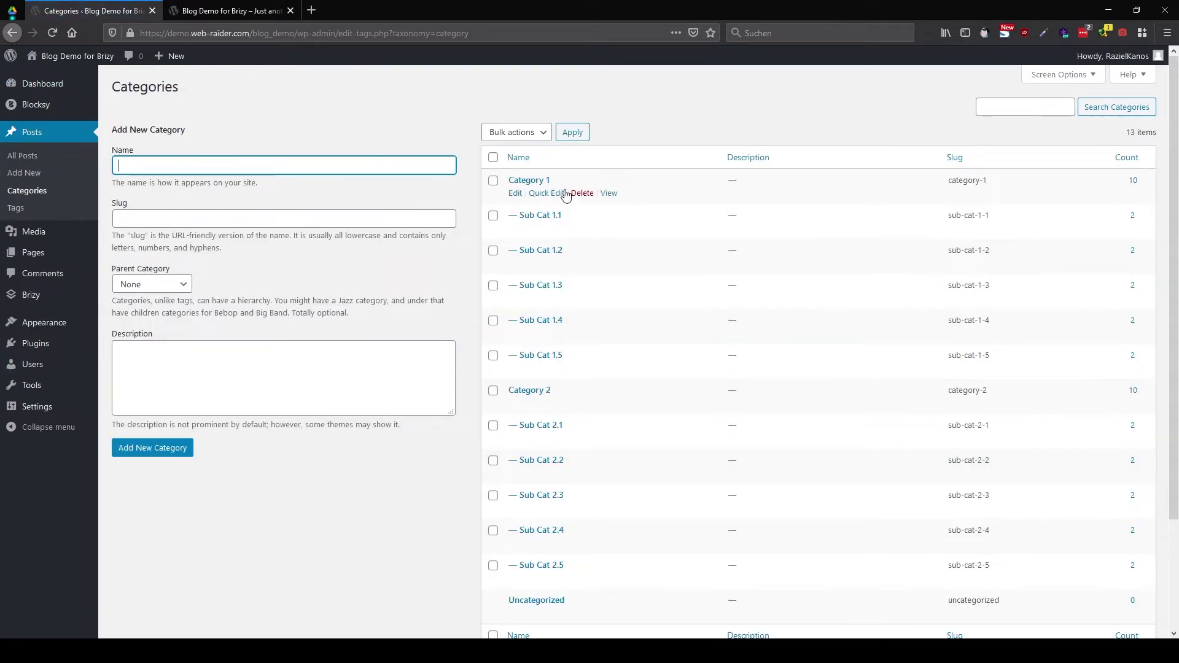
{"action": "mouse_move", "coordinate": [584, 266]}
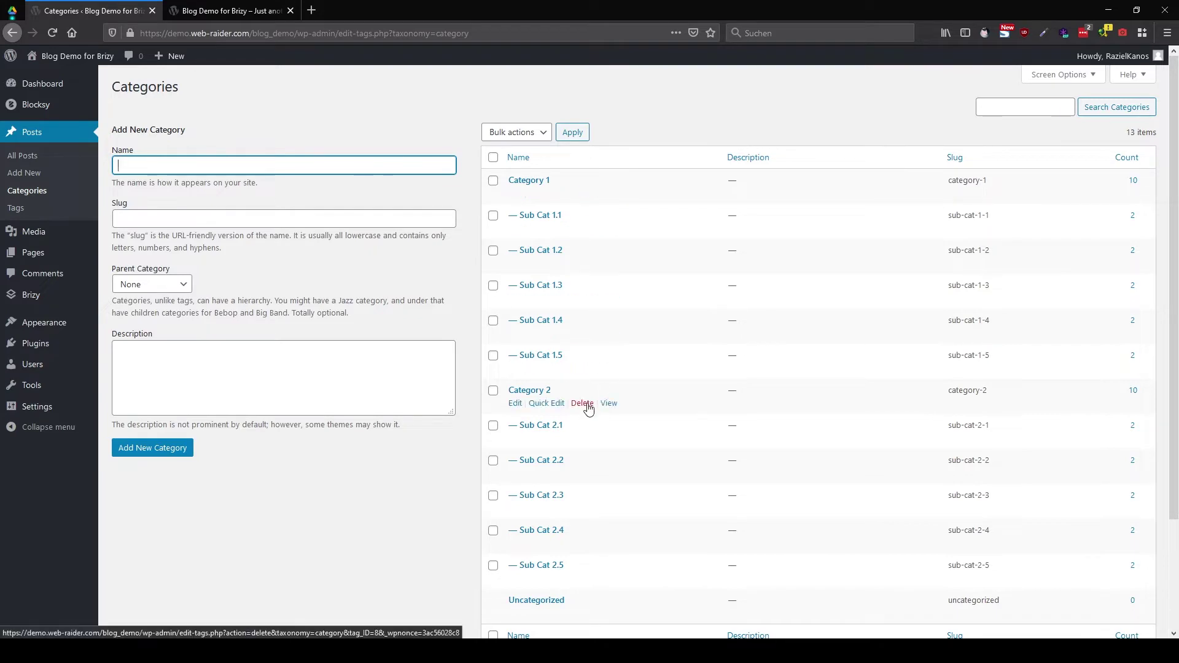
{"action": "mouse_move", "coordinate": [608, 216]}
{"action": "mouse_move", "coordinate": [600, 358]}
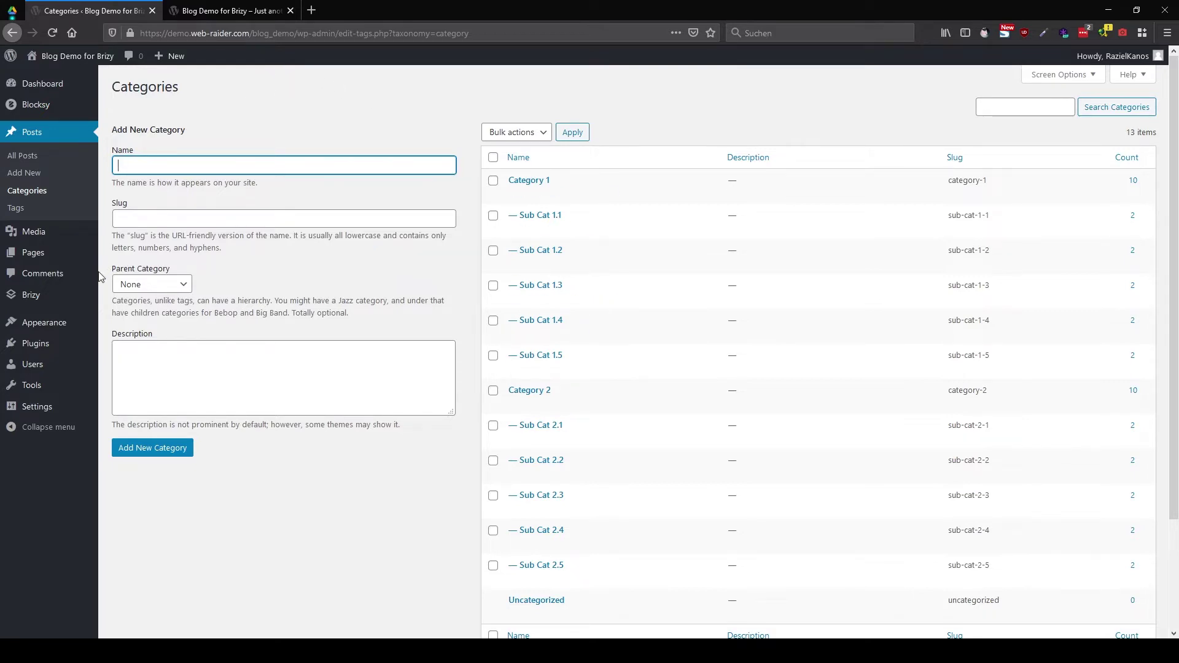
{"action": "mouse_move", "coordinate": [64, 327]}
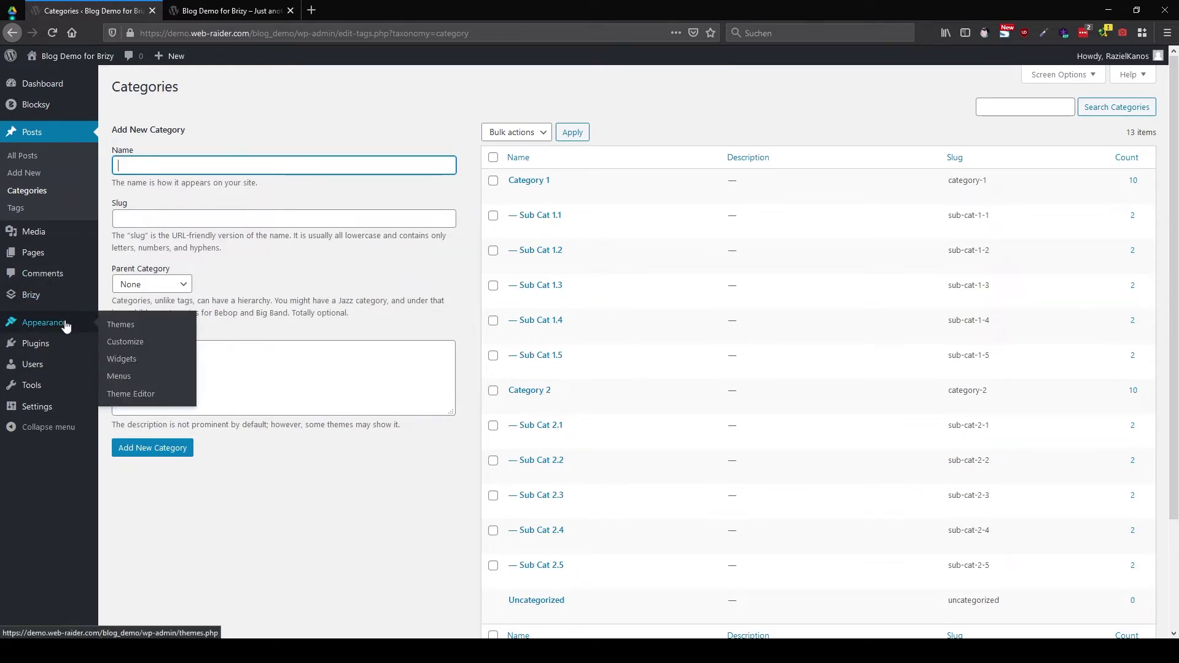
Add Sub Cat 1.1, 1.2, 1.3 and 1.5 to the Main menu in Appearance > Menus
{"action": "left_click", "coordinate": [135, 379]}
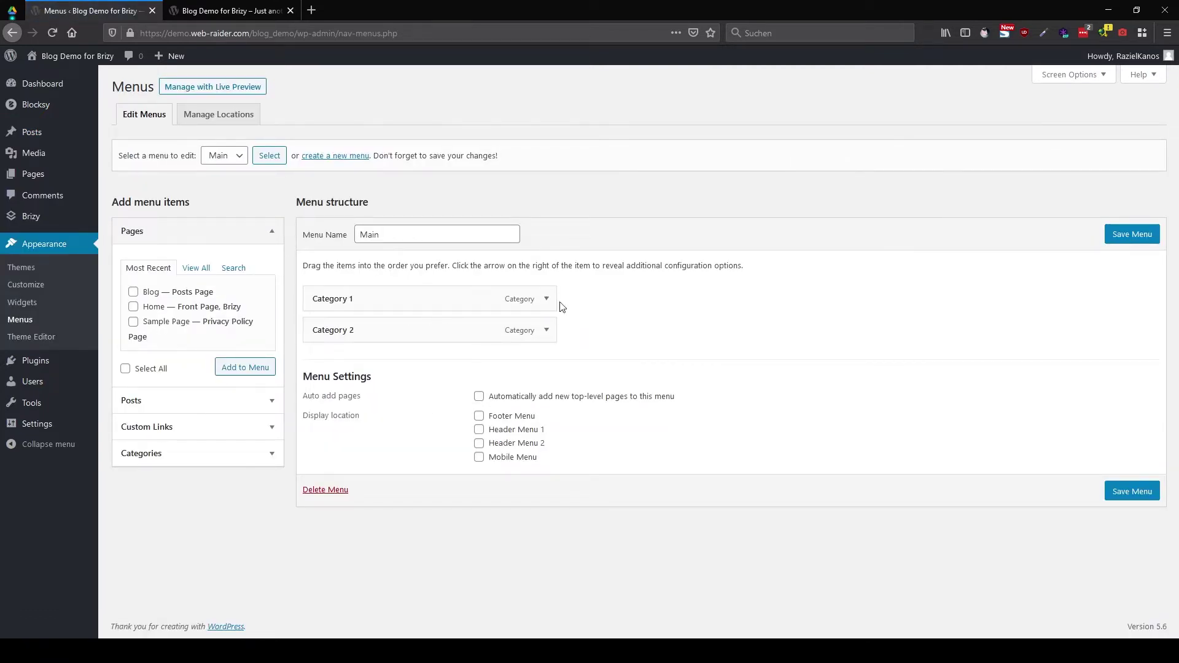
{"action": "left_click", "coordinate": [221, 429]}
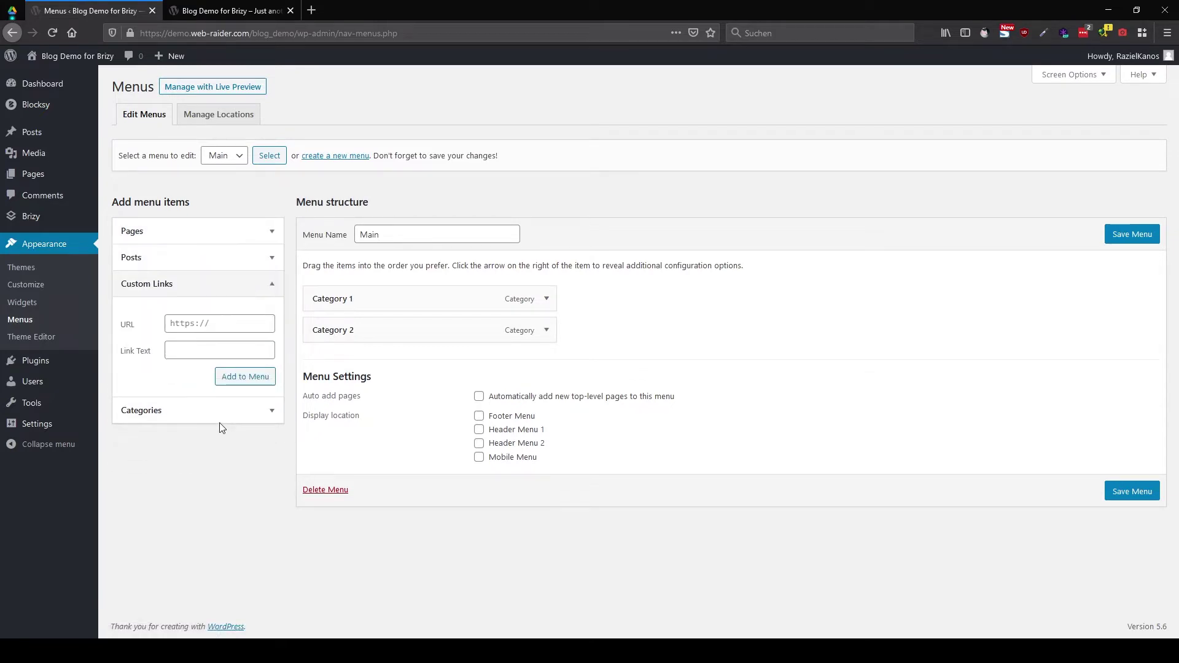
{"action": "left_click", "coordinate": [168, 411]}
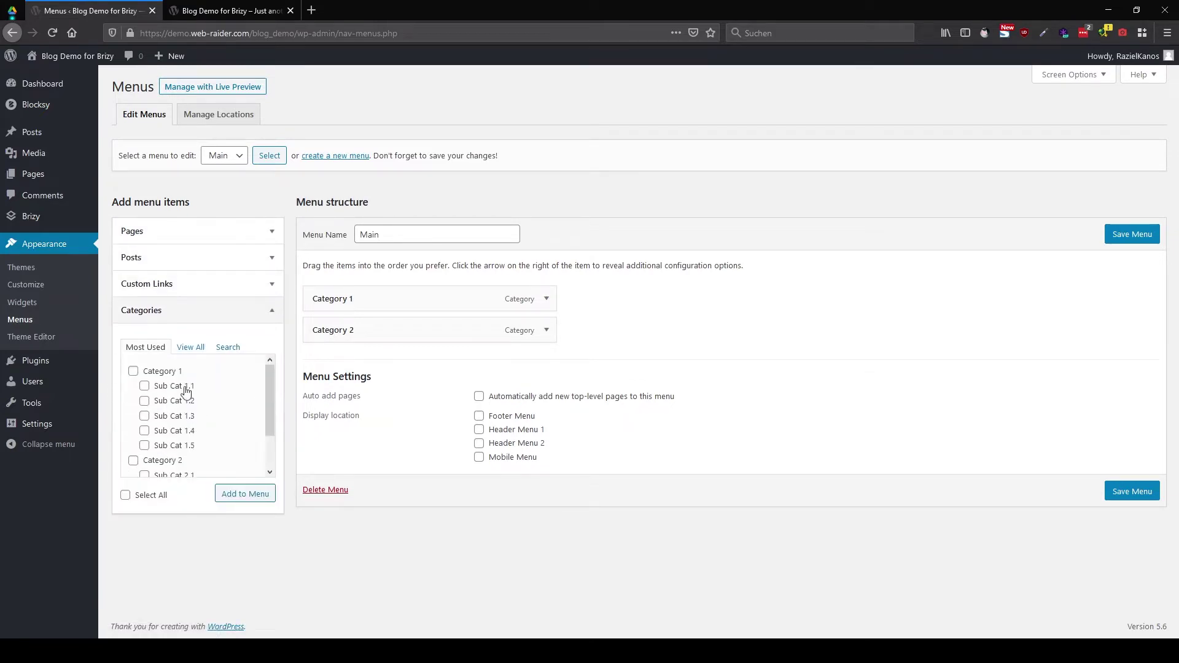
{"action": "left_click", "coordinate": [180, 386]}
{"action": "left_click", "coordinate": [182, 401]}
{"action": "left_click", "coordinate": [180, 417]}
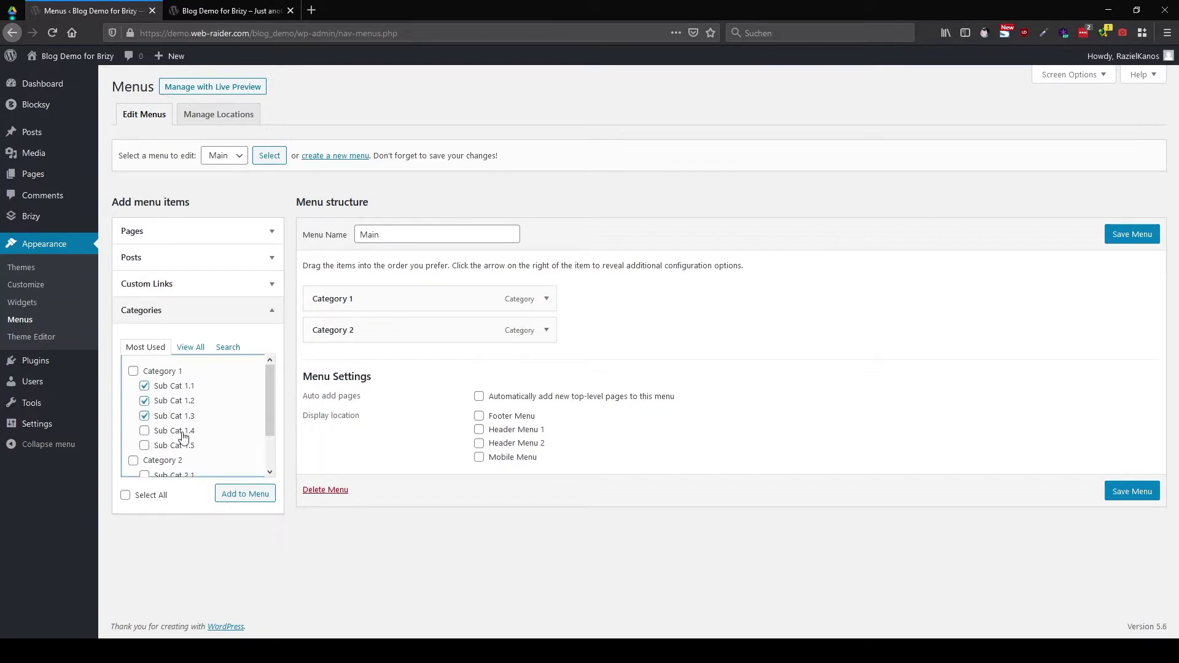
{"action": "left_click", "coordinate": [182, 445]}
{"action": "left_click", "coordinate": [245, 493]}
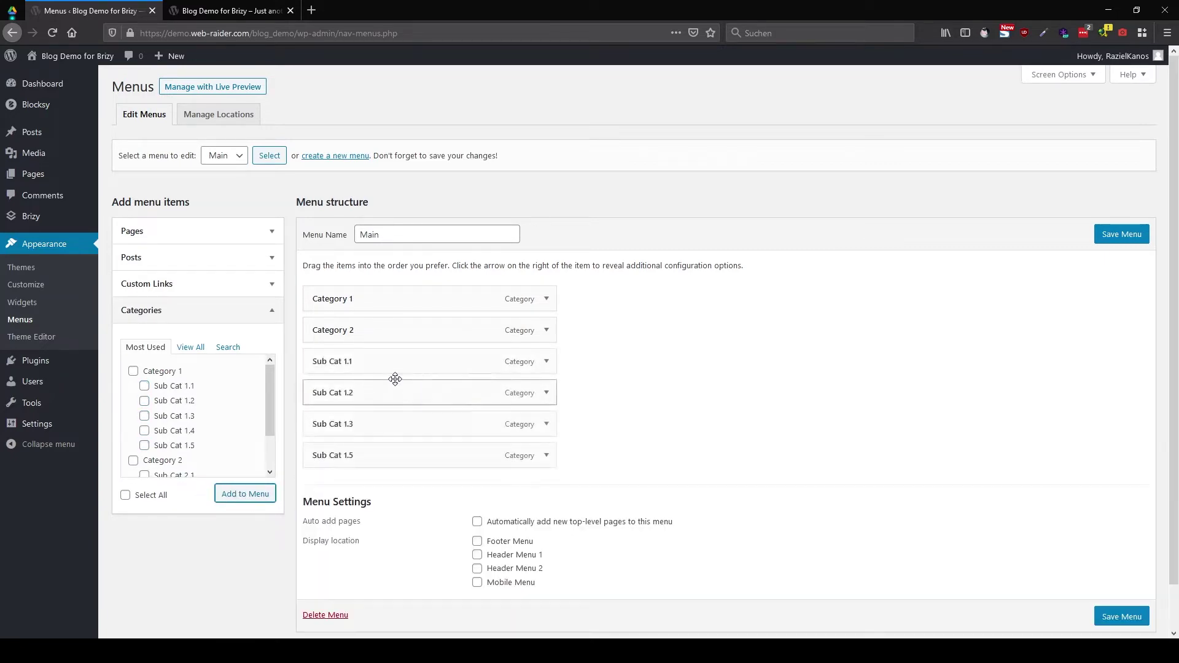
Nest the four sub-categories under Category 1 and save the menu
{"action": "left_click_drag", "start_coordinate": [348, 359], "coordinate": [367, 330]}
{"action": "left_click_drag", "start_coordinate": [350, 388], "coordinate": [373, 360]}
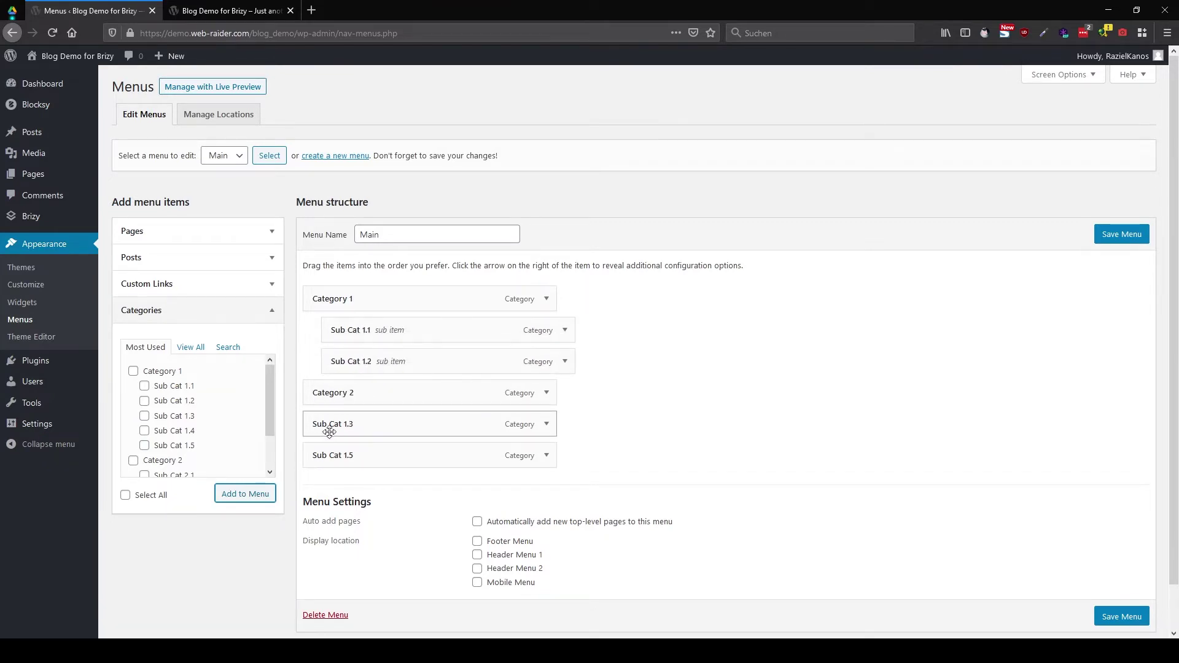
{"action": "left_click_drag", "start_coordinate": [330, 425], "coordinate": [338, 393]}
{"action": "left_click_drag", "start_coordinate": [326, 454], "coordinate": [403, 421]}
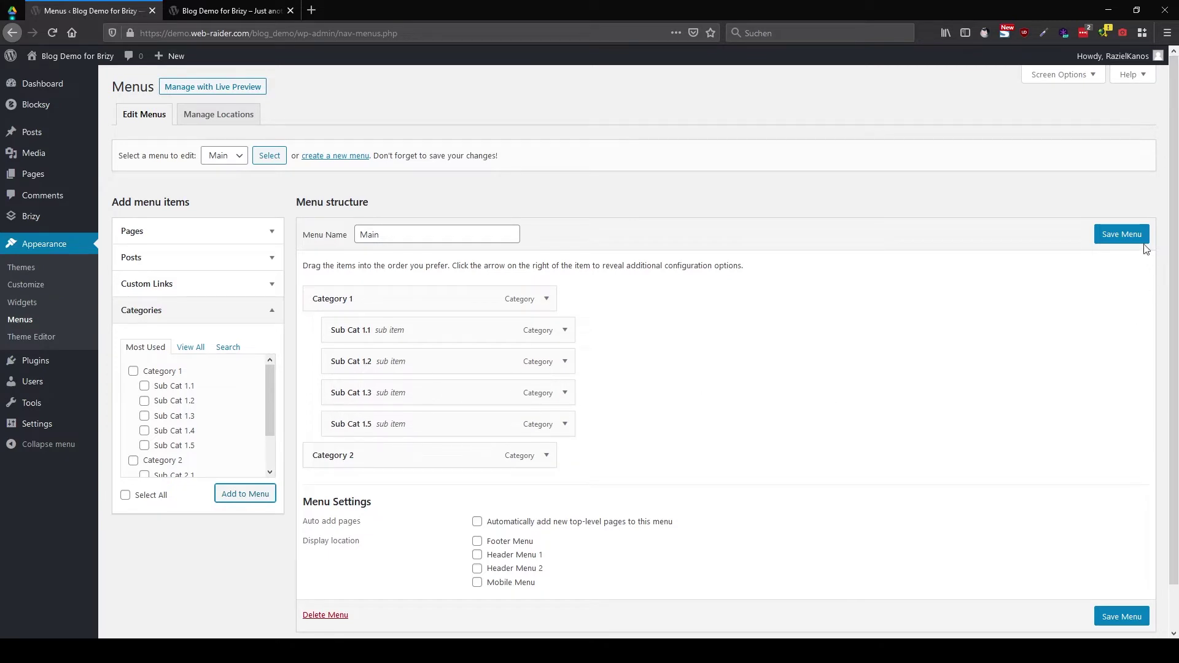
{"action": "left_click", "coordinate": [1119, 237]}
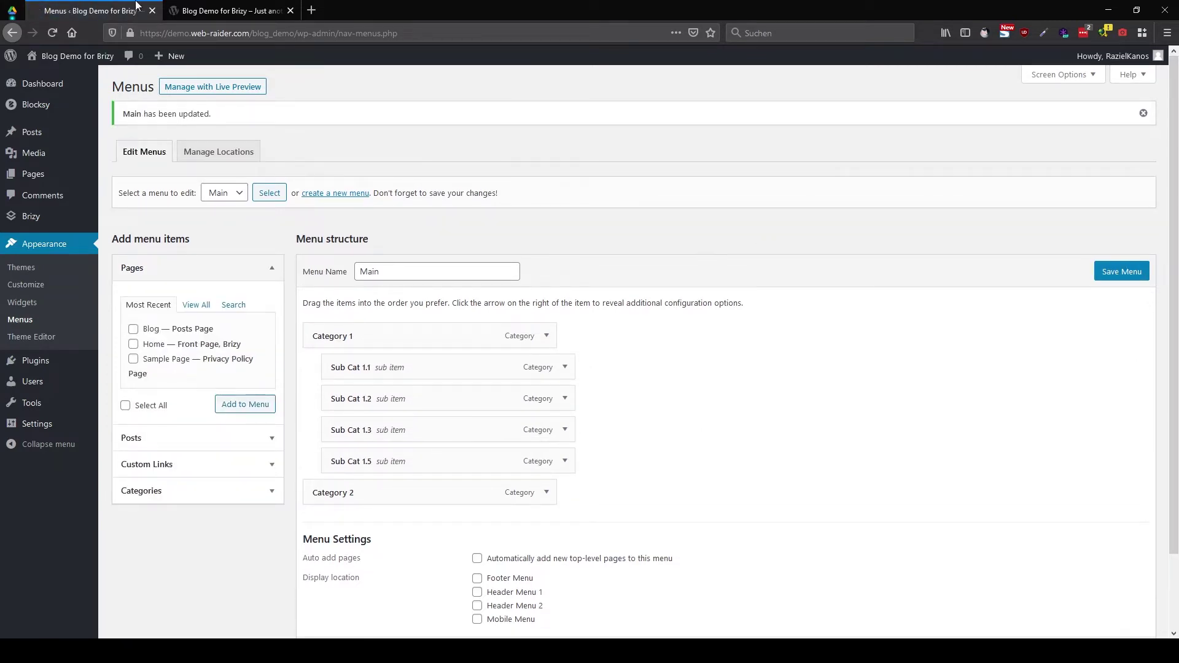
Assign the Main menu to the Header Menu 1 display location and save it
{"action": "left_click", "coordinate": [203, 10]}
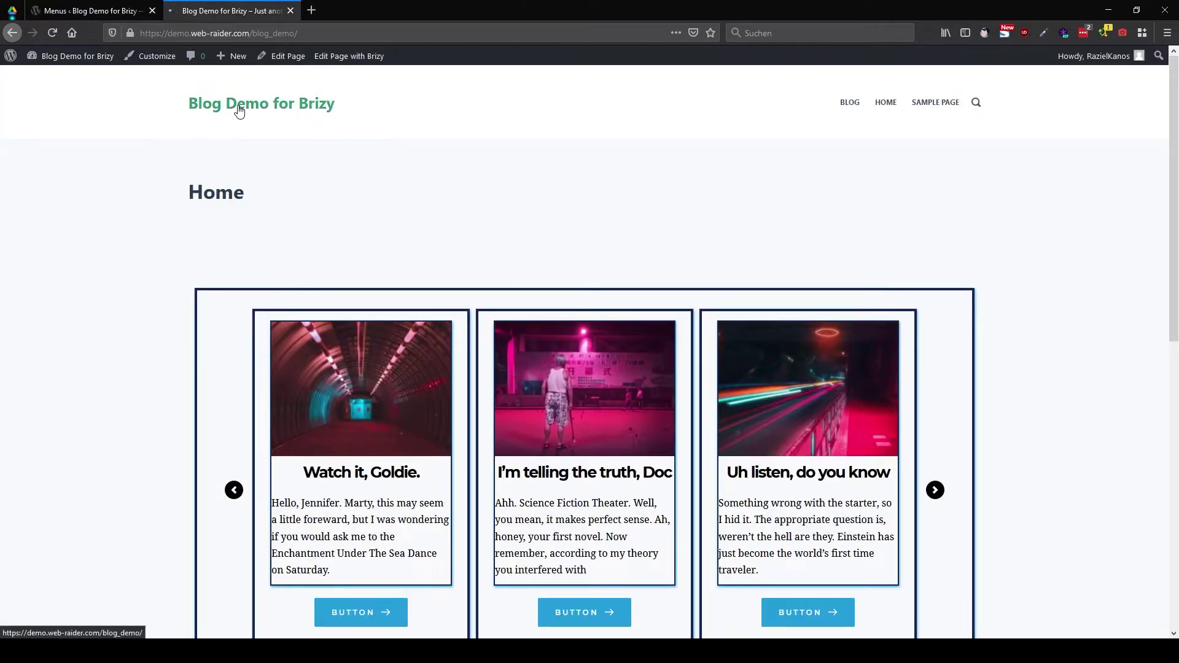
{"action": "left_click", "coordinate": [90, 9]}
{"action": "scroll", "coordinate": [418, 363], "scroll_direction": "down", "scroll_amount": 2}
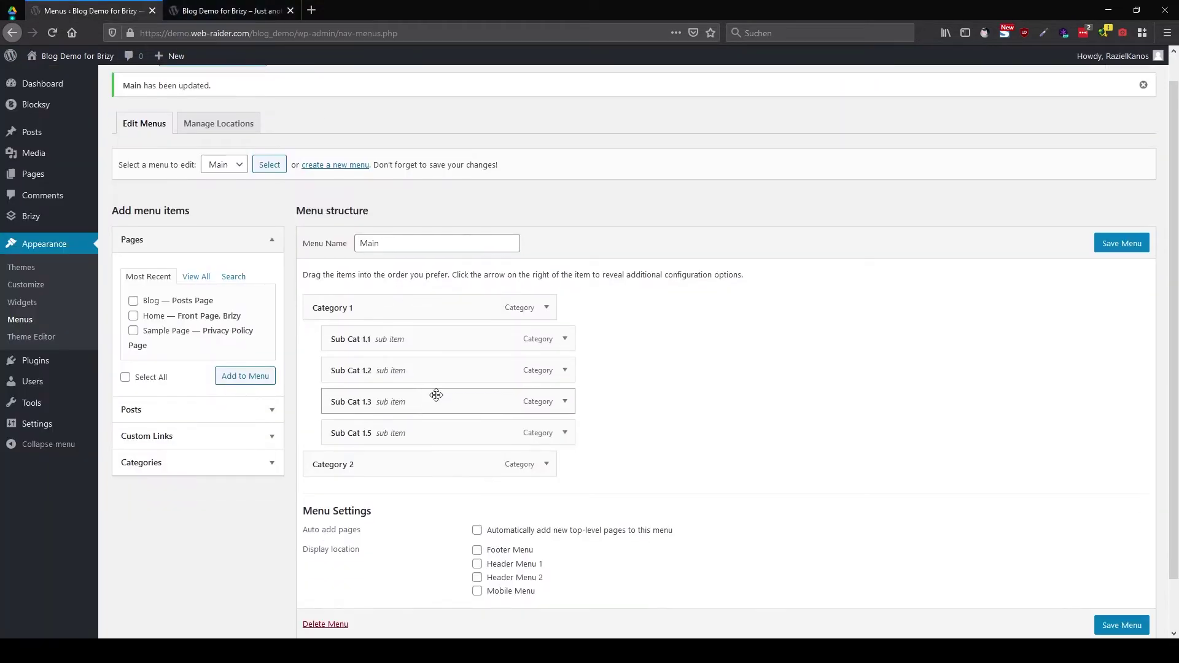
{"action": "left_click", "coordinate": [516, 509]}
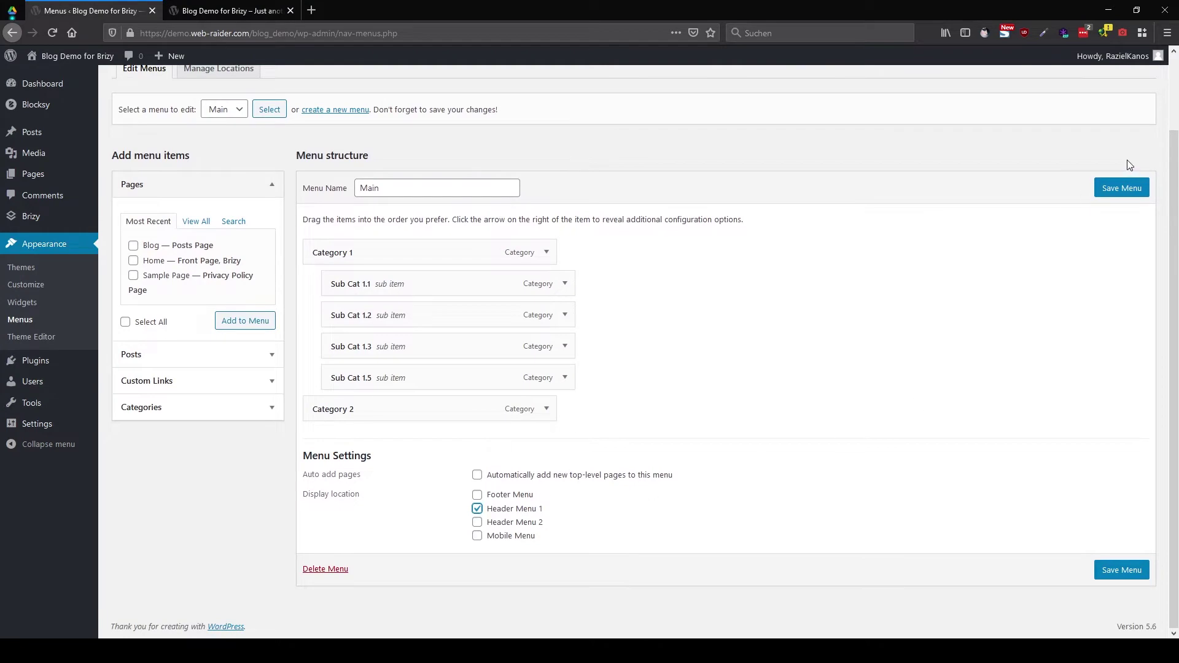
{"action": "left_click", "coordinate": [1121, 187]}
{"action": "left_click", "coordinate": [259, 12]}
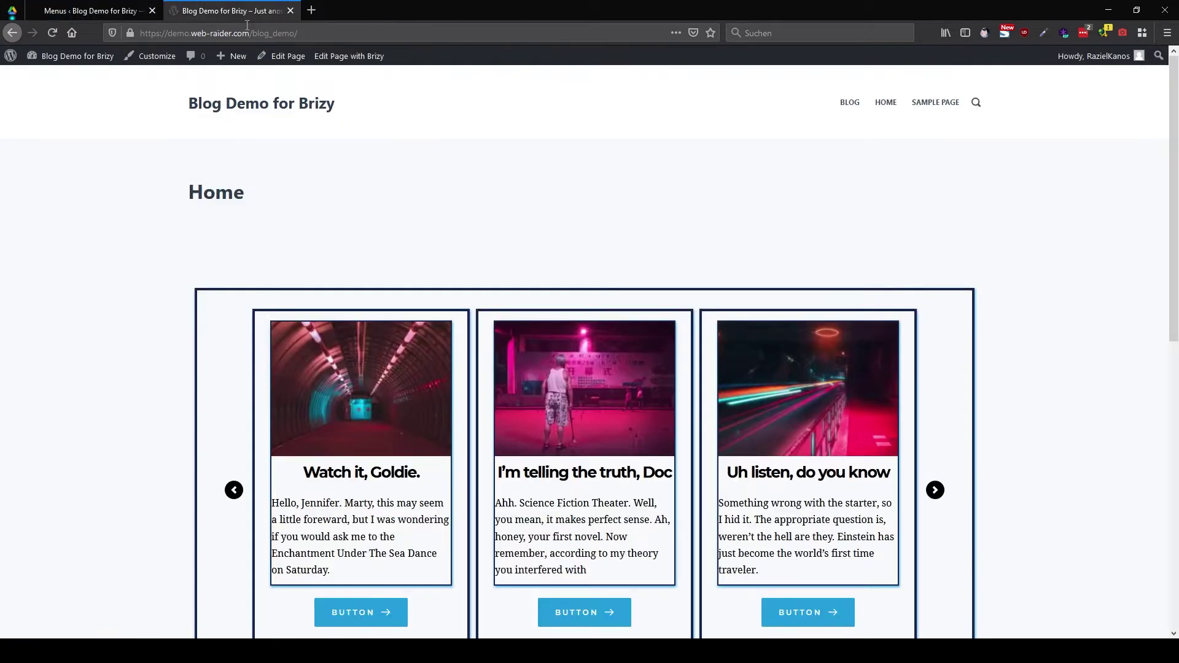
Reload the Home page and check Category 1's dropdown in the header menu
{"action": "left_click", "coordinate": [264, 103]}
{"action": "mouse_move", "coordinate": [877, 111]}
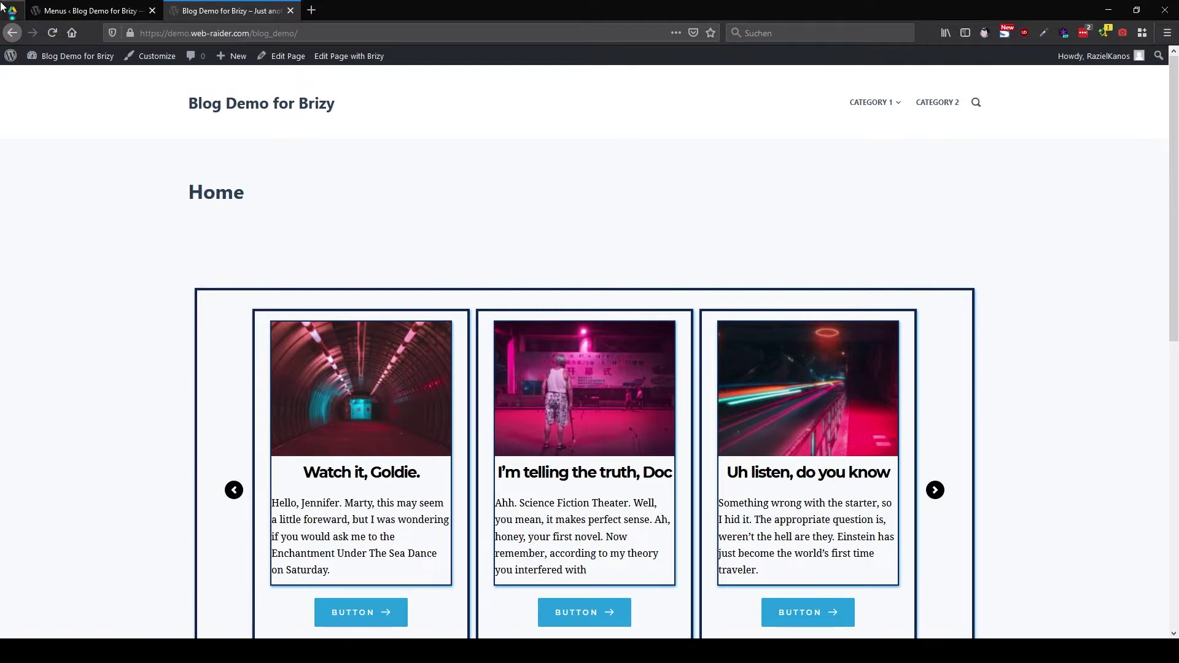
Remove Sub Cat 1.5, 1.3 and 1.2 from the Main menu
{"action": "left_click", "coordinate": [64, 13]}
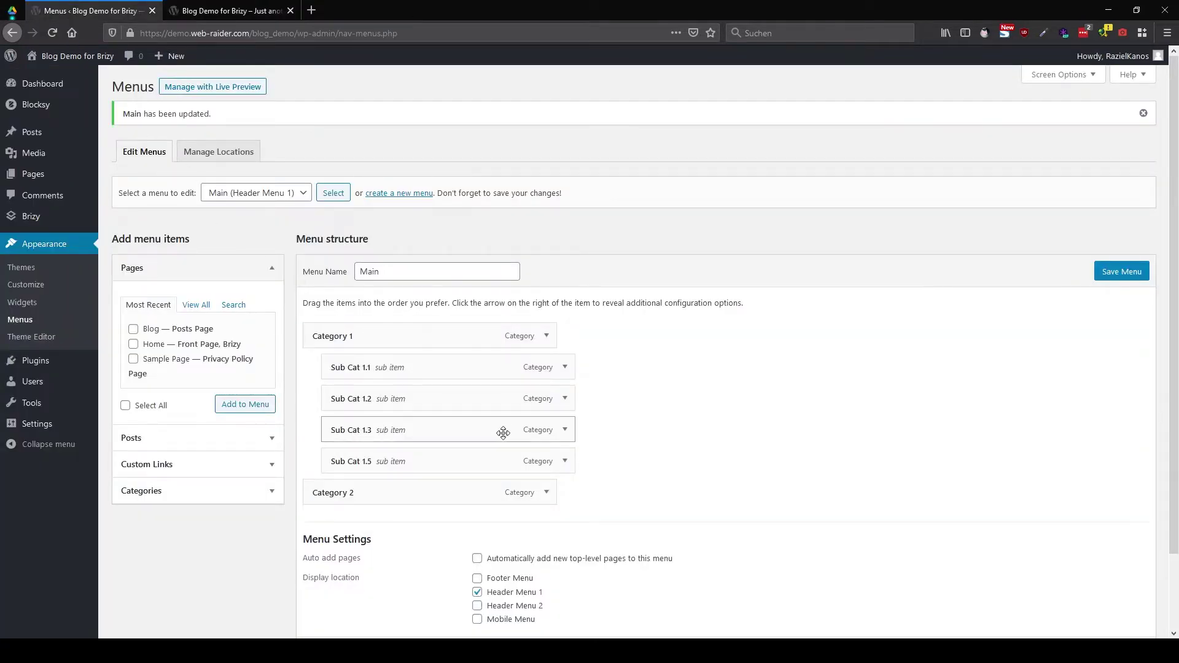
{"action": "left_click", "coordinate": [570, 466]}
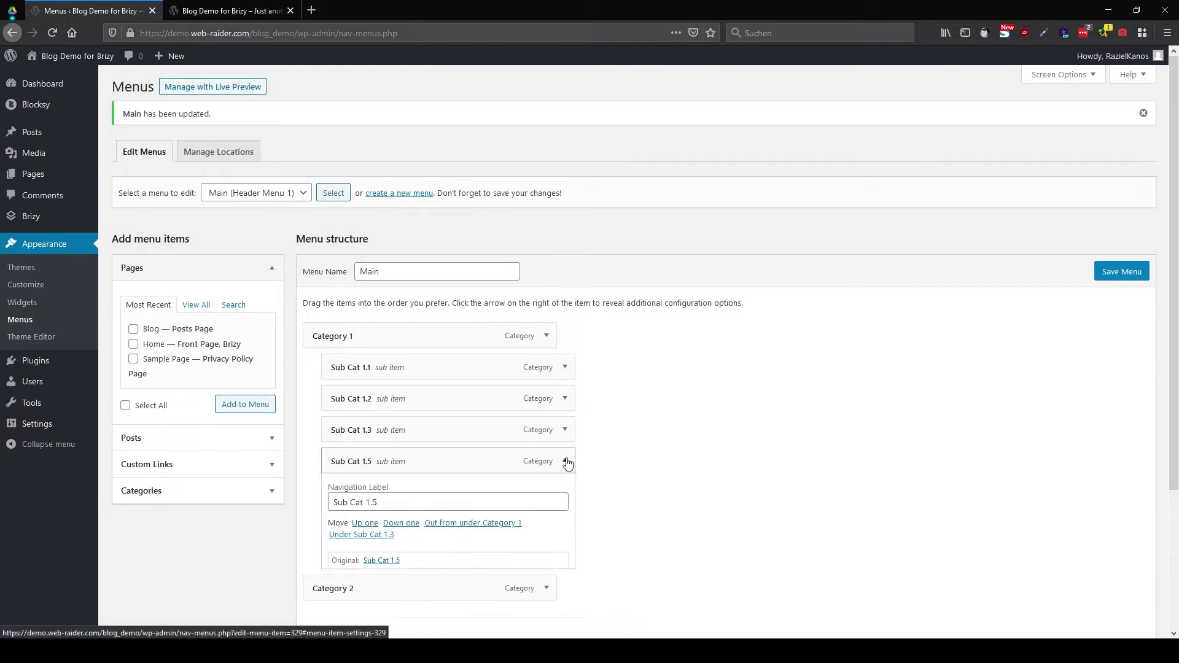
{"action": "scroll", "coordinate": [563, 460], "scroll_direction": "down", "scroll_amount": 2}
{"action": "left_click", "coordinate": [343, 462]}
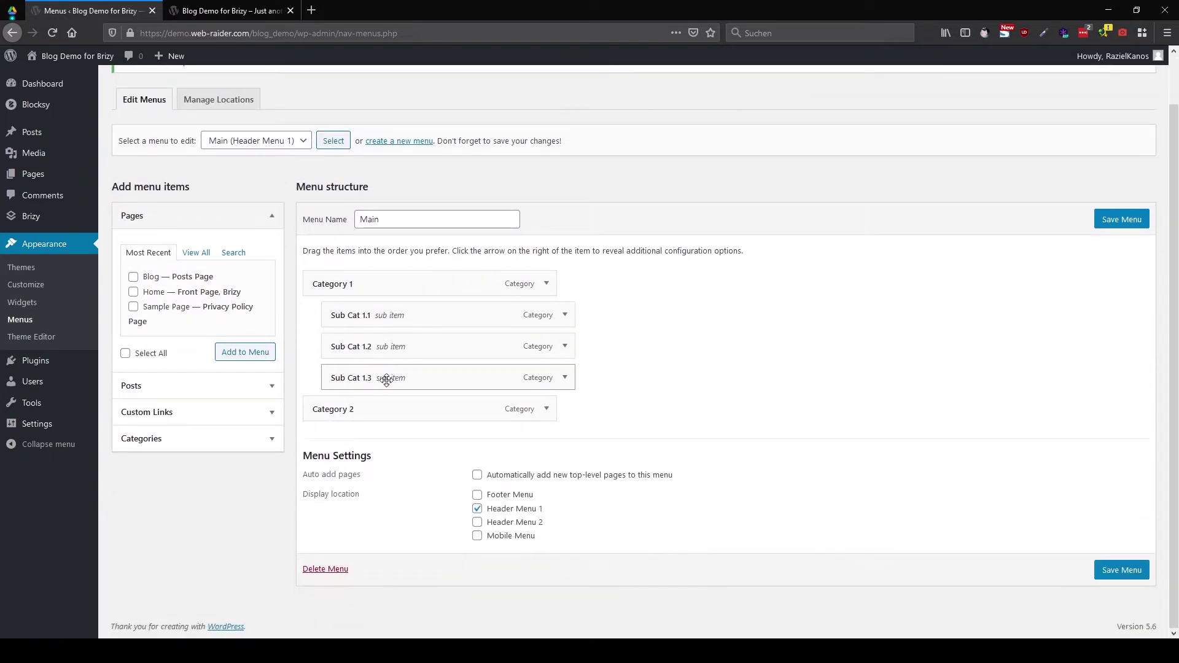
{"action": "left_click", "coordinate": [565, 378]}
{"action": "left_click", "coordinate": [344, 504]}
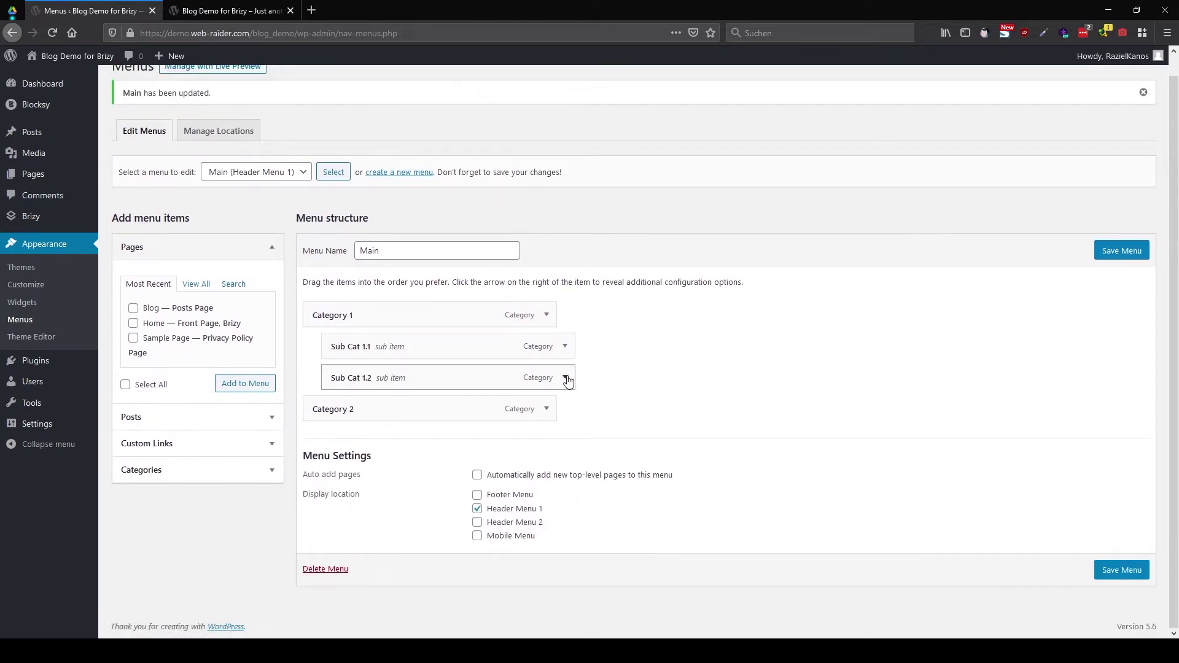
{"action": "left_click", "coordinate": [565, 378]}
{"action": "left_click", "coordinate": [342, 501]}
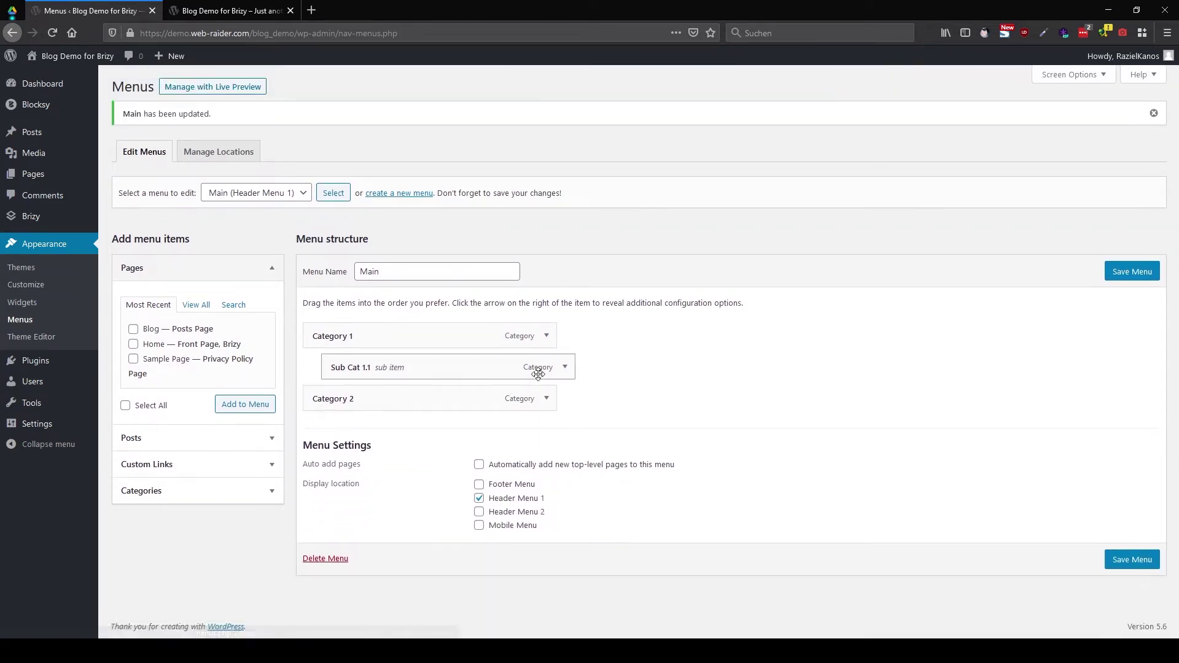
Remove Sub Cat 1.1, save the menu, and reload the live front page
{"action": "left_click", "coordinate": [565, 367]}
{"action": "left_click", "coordinate": [350, 481]}
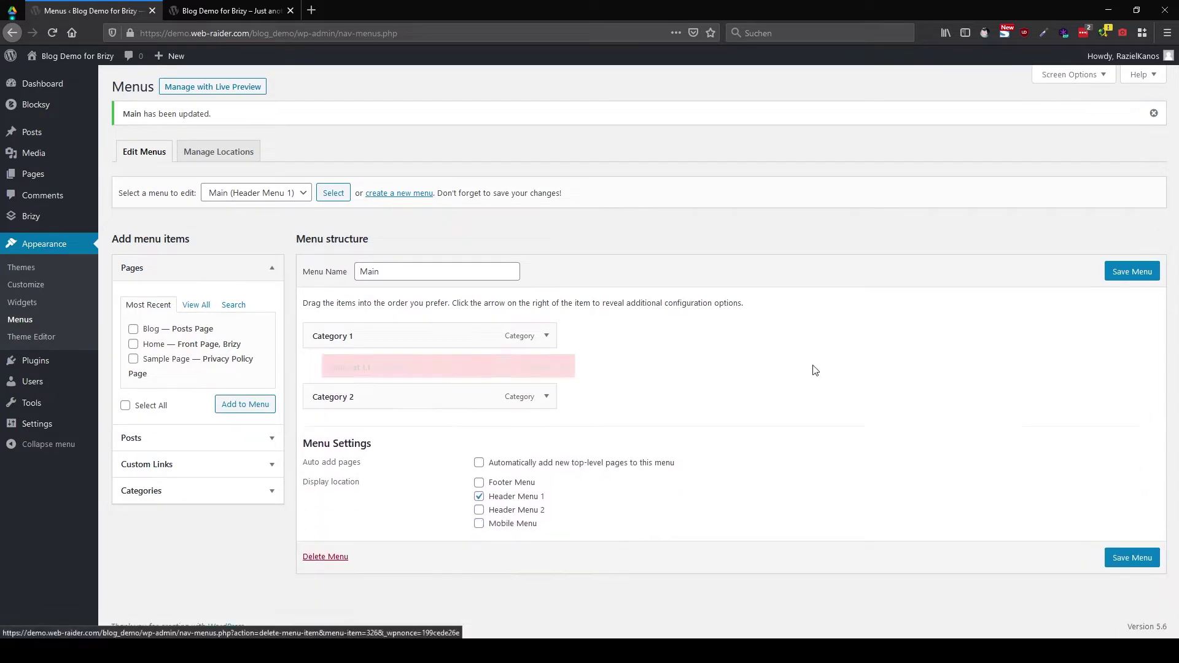
{"action": "left_click", "coordinate": [1112, 276]}
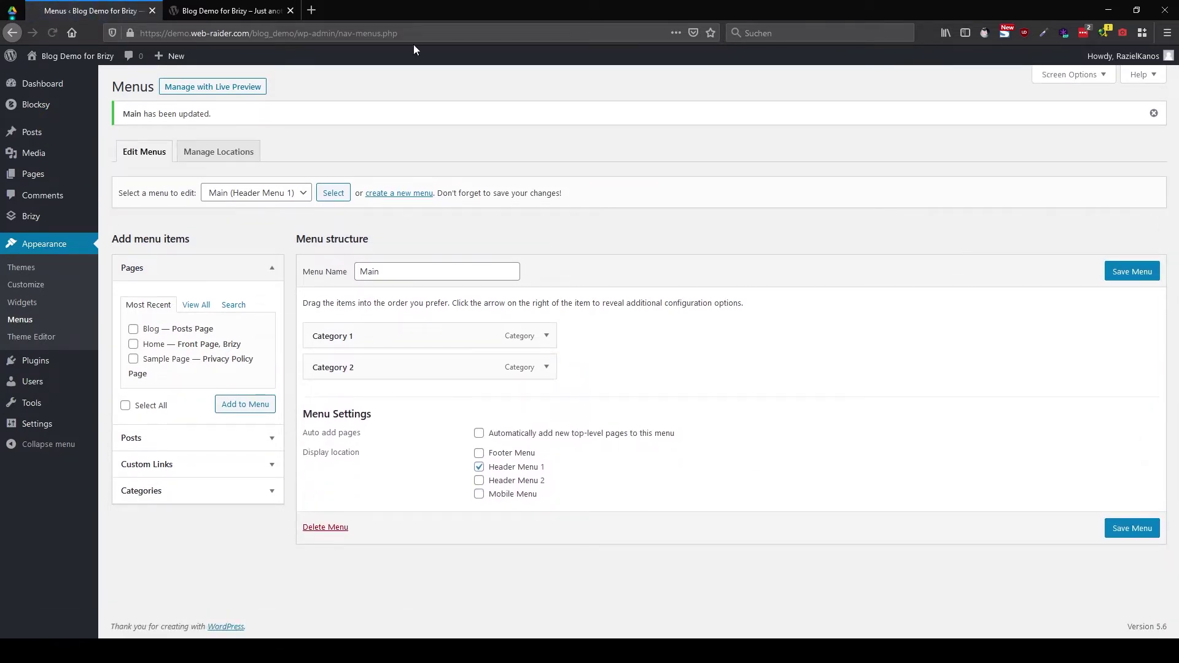
{"action": "left_click", "coordinate": [209, 11]}
{"action": "left_click", "coordinate": [275, 109]}
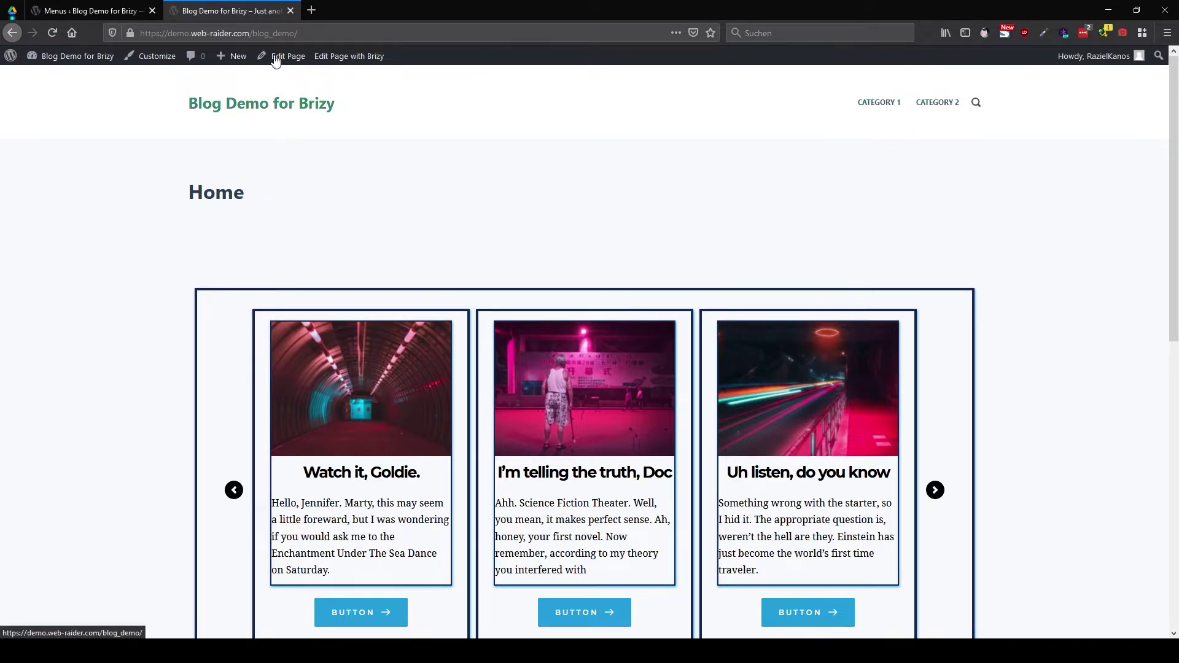
Go back to WordPress admin and open the All Pages list
{"action": "left_click", "coordinate": [127, 12]}
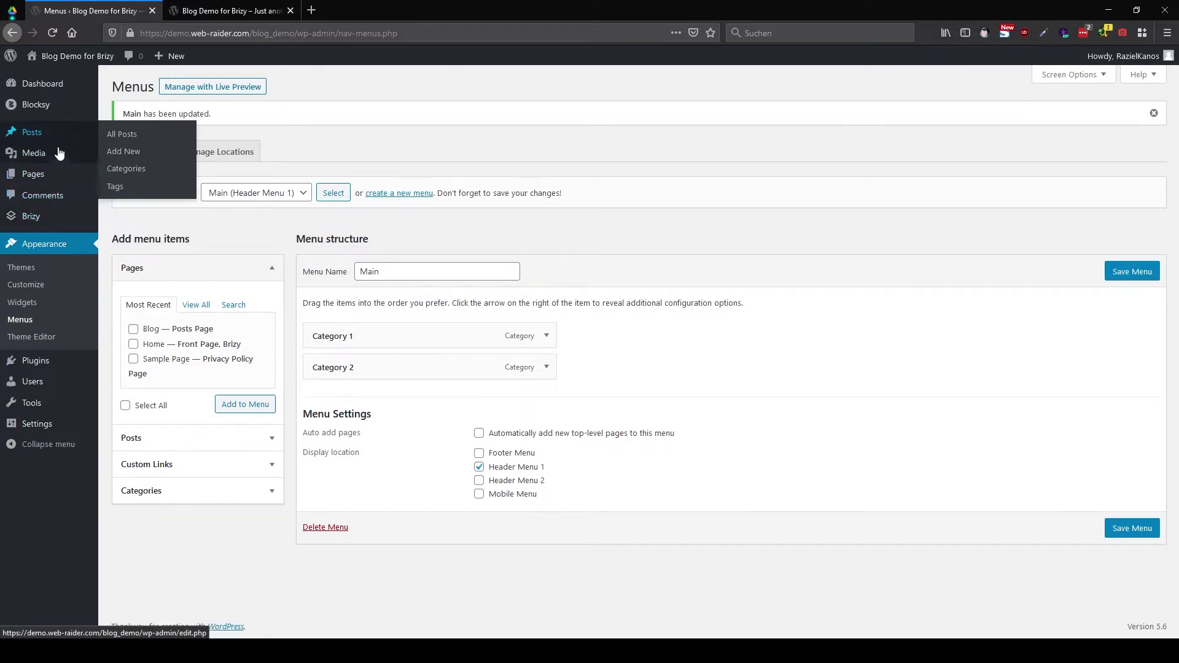
{"action": "left_click", "coordinate": [145, 180]}
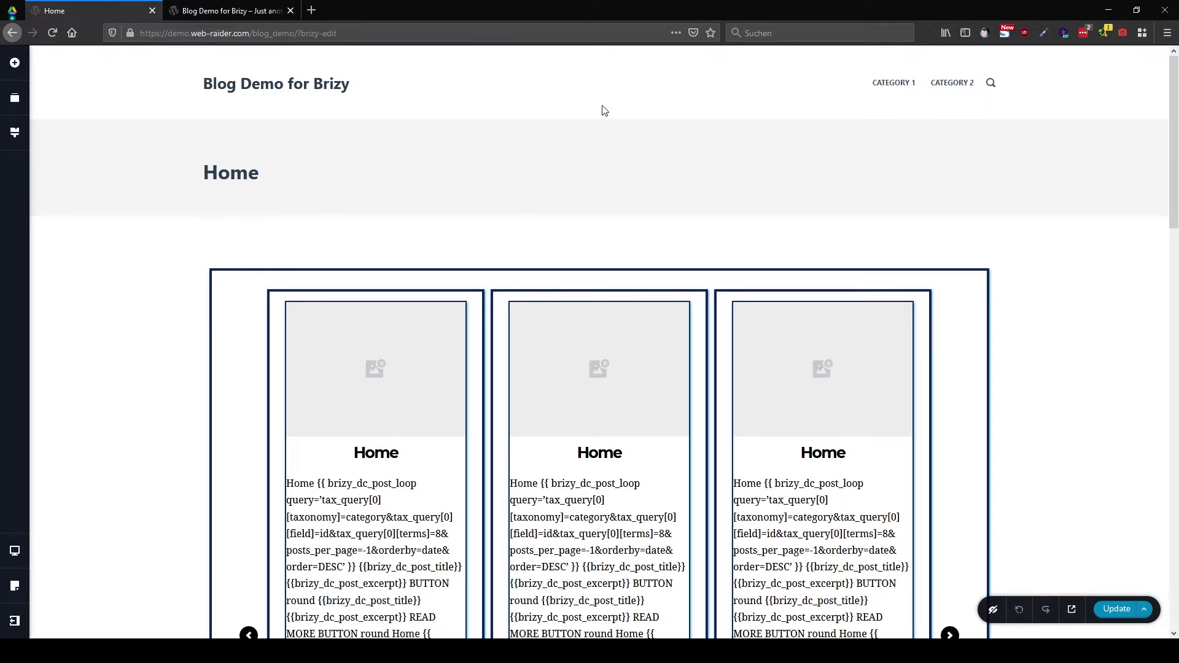
Set the Home page template to Brizy Template and add a block at the page bottom
{"action": "left_click", "coordinate": [19, 591]}
{"action": "left_click", "coordinate": [89, 489]}
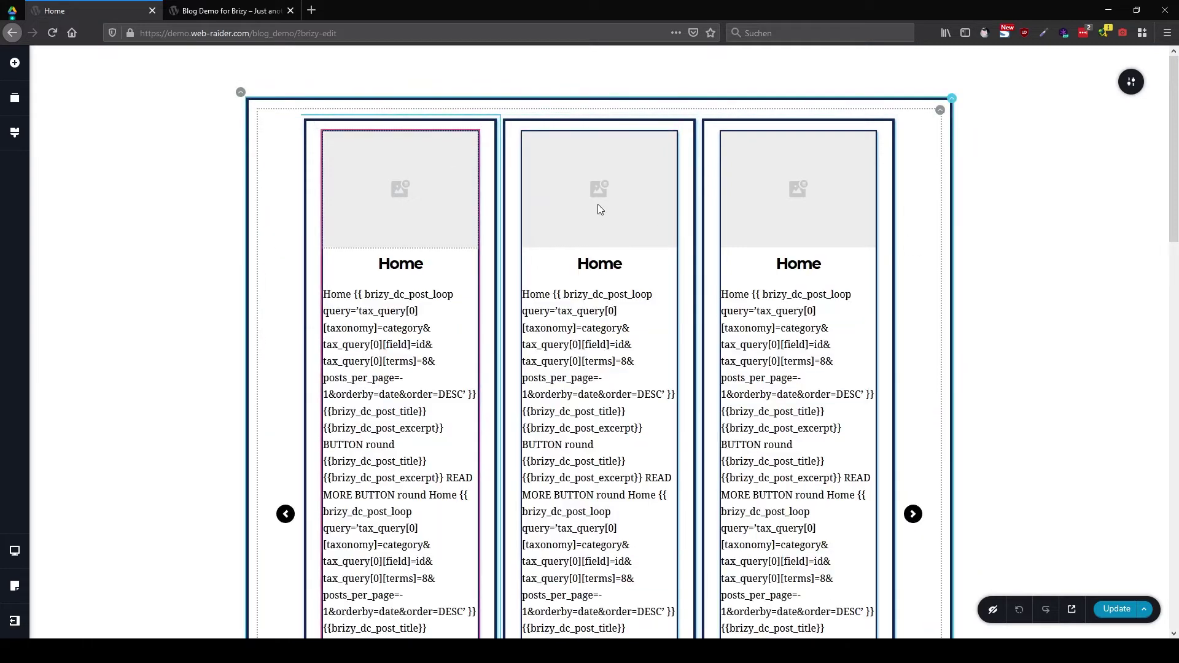
{"action": "scroll", "coordinate": [996, 296], "scroll_direction": "down", "scroll_amount": 20}
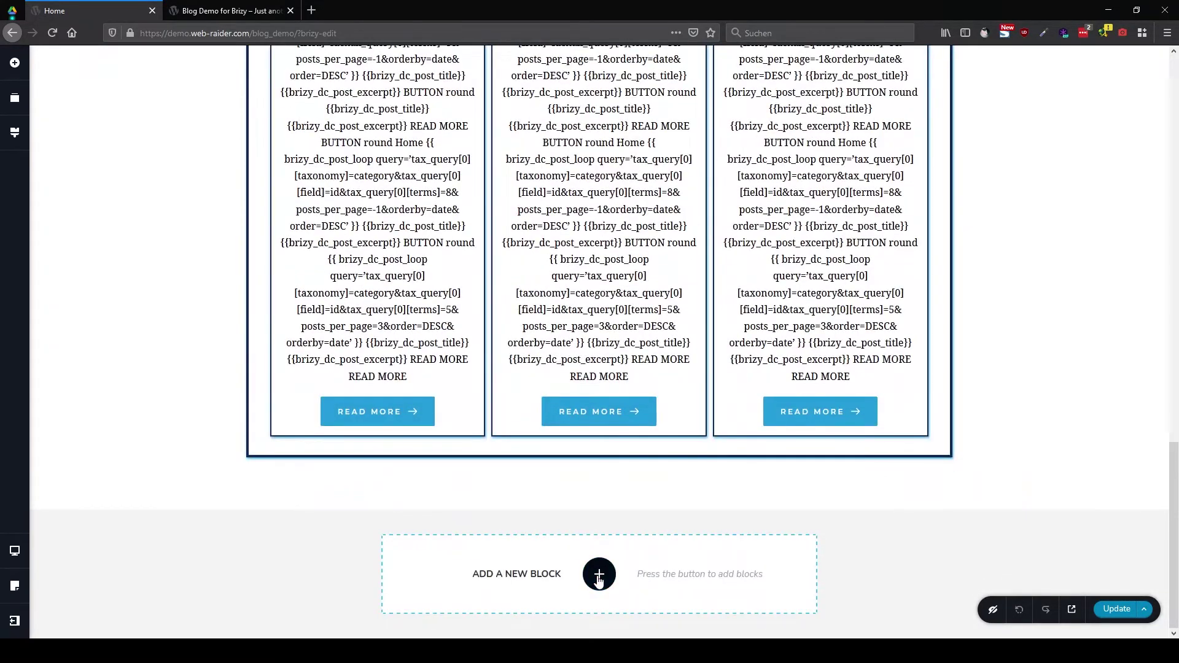
{"action": "left_click", "coordinate": [597, 574]}
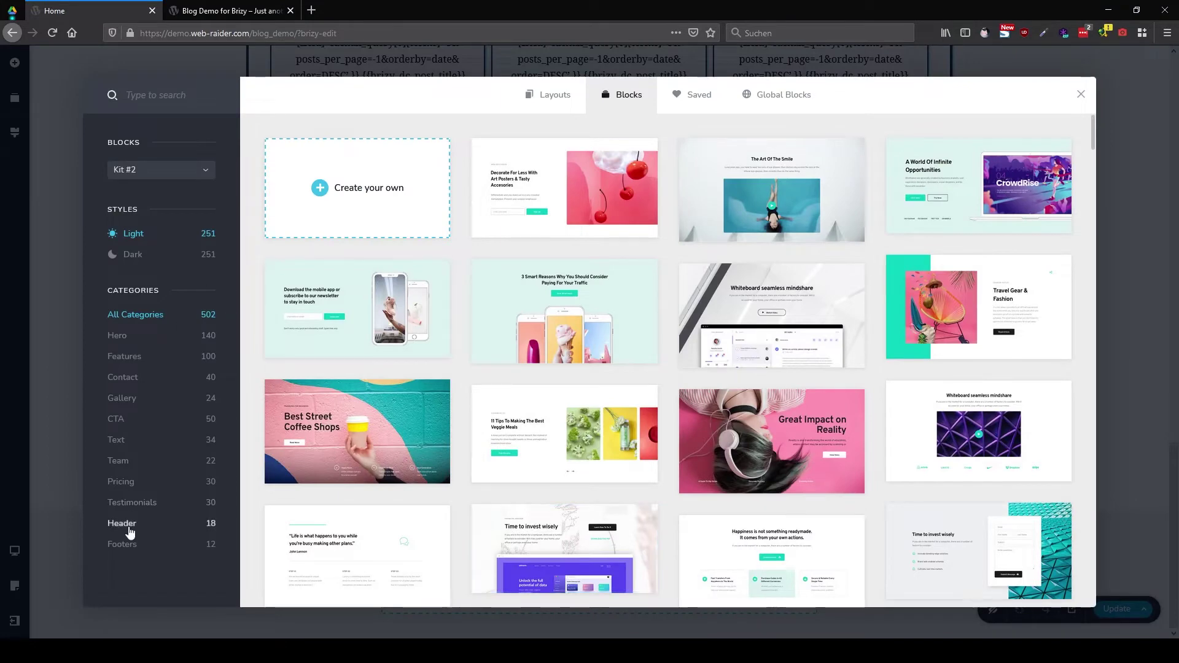
Insert the first Header block and reorder it to the top of the page
{"action": "left_click", "coordinate": [126, 524]}
{"action": "left_click", "coordinate": [380, 158]}
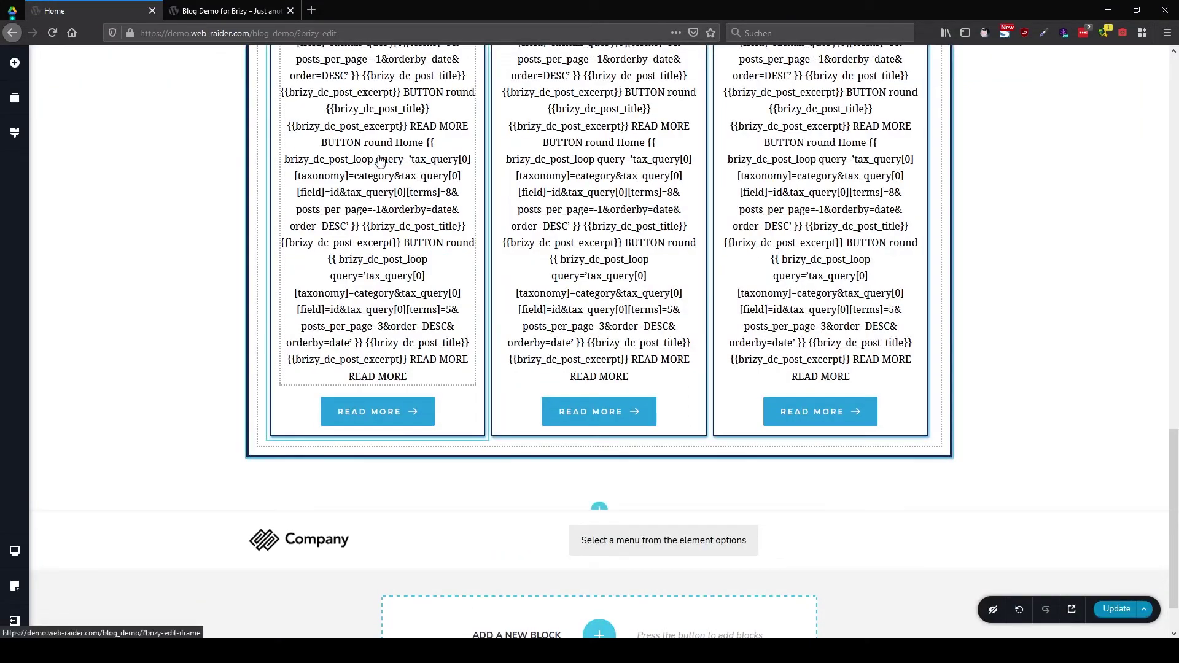
{"action": "left_click", "coordinate": [15, 98]}
{"action": "left_click_drag", "start_coordinate": [86, 287], "coordinate": [117, 109]}
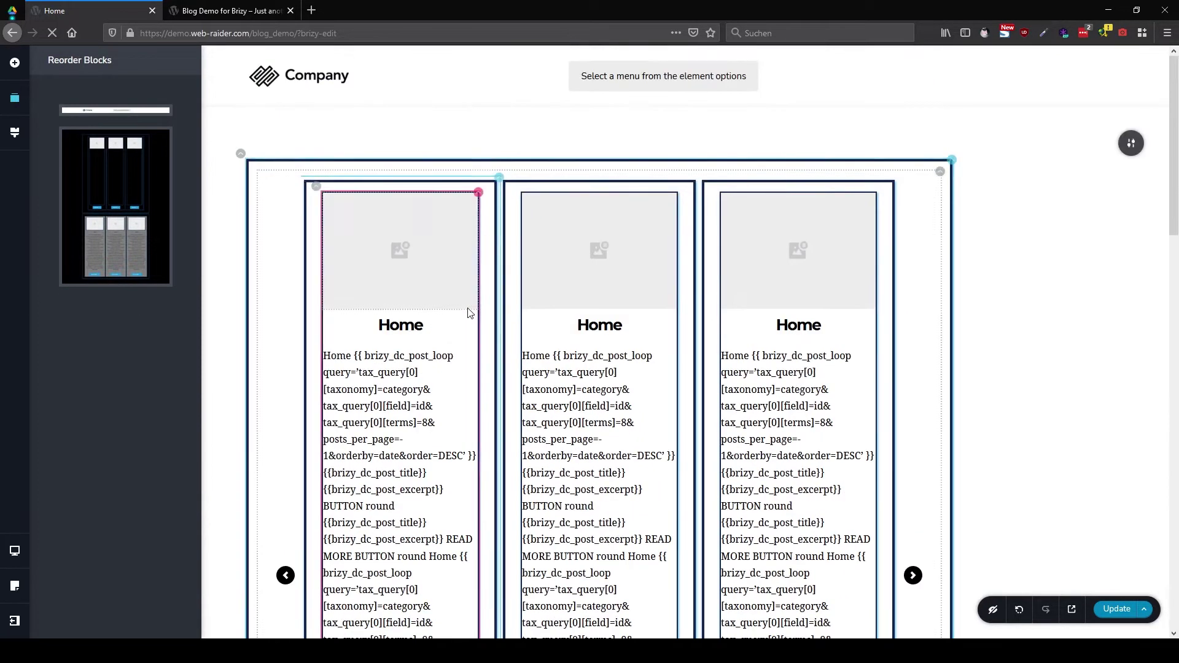
{"action": "left_click", "coordinate": [841, 130]}
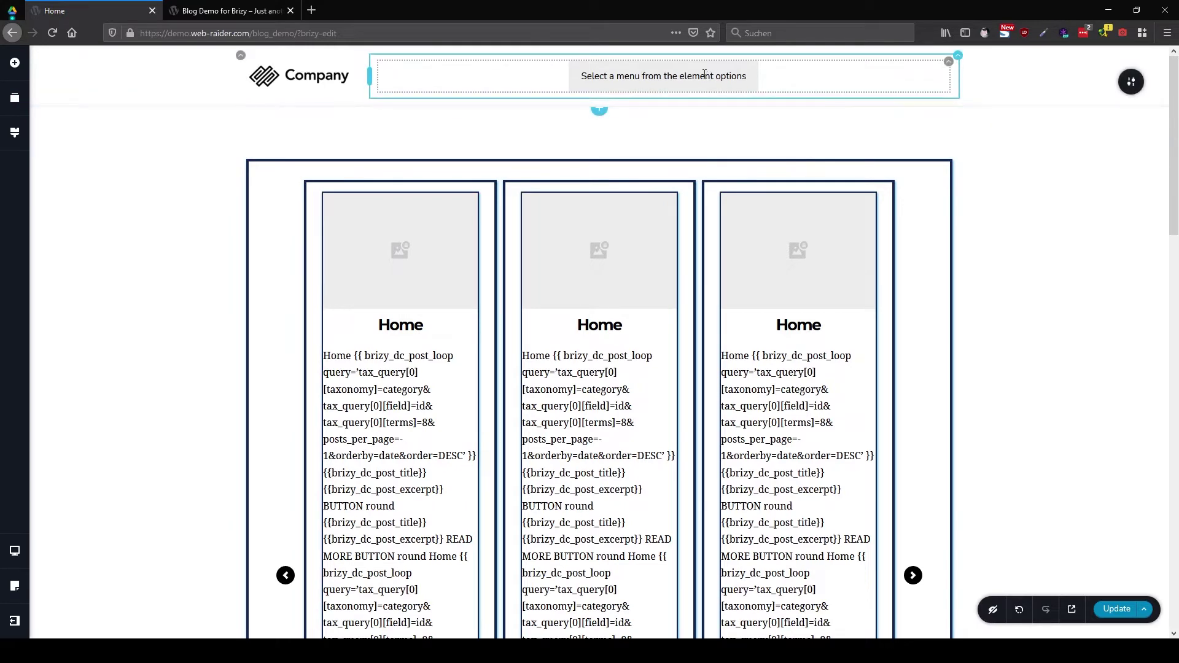
Set the header's menu element to the Main menu and update the page
{"action": "left_click", "coordinate": [951, 68]}
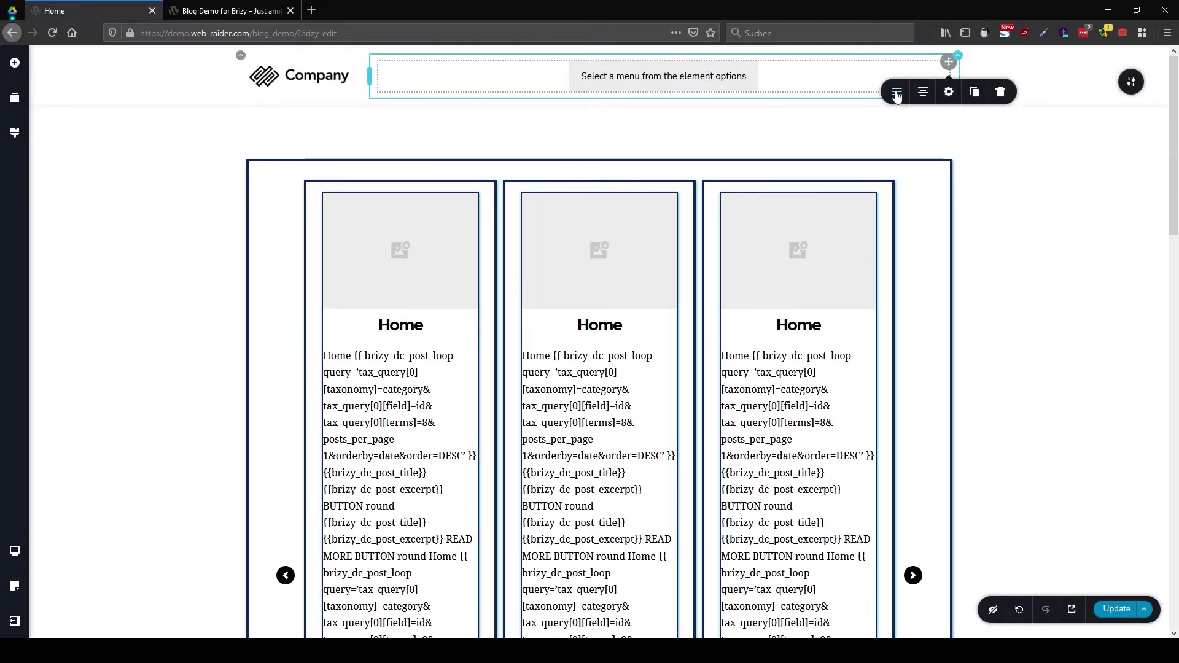
{"action": "left_click", "coordinate": [897, 93]}
{"action": "left_click", "coordinate": [932, 131]}
{"action": "left_click", "coordinate": [921, 166]}
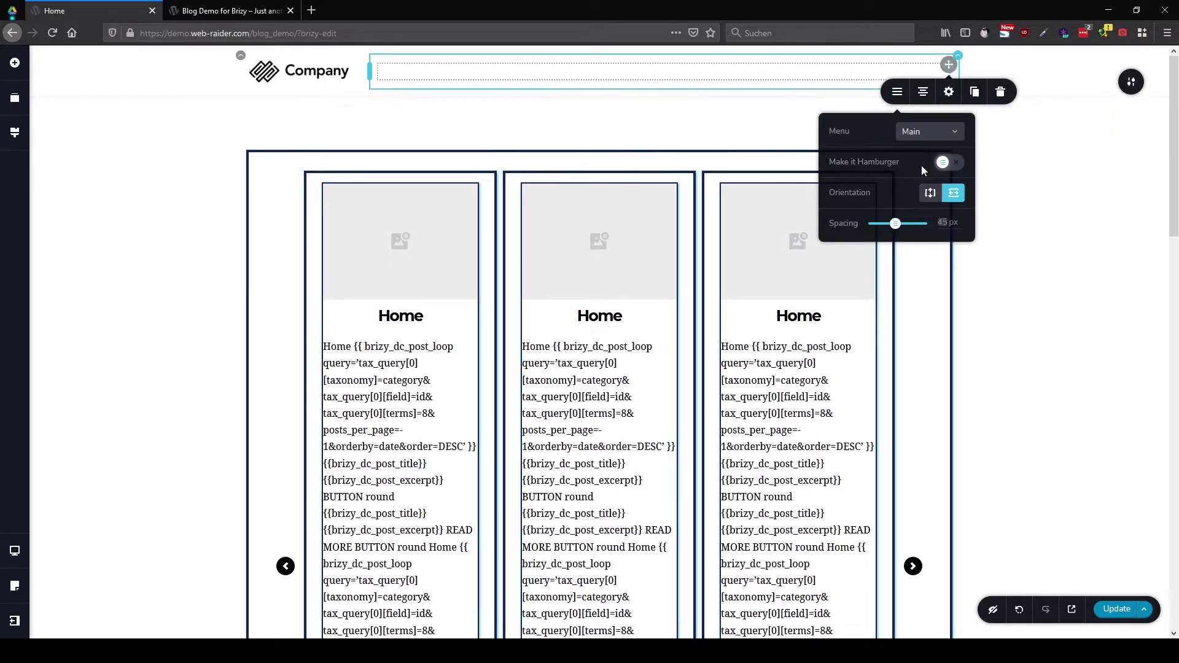
{"action": "left_click", "coordinate": [1093, 89]}
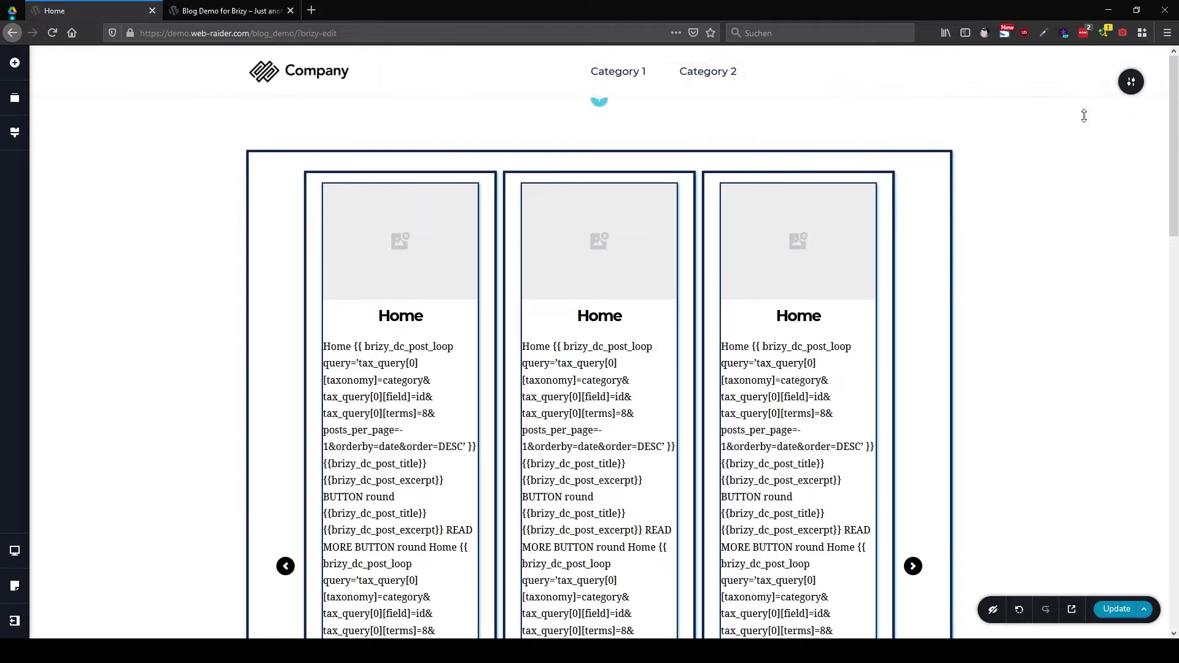
{"action": "left_click", "coordinate": [1124, 611]}
Reload the live site to view the new Company header, then return to the editor
{"action": "left_click", "coordinate": [250, 14]}
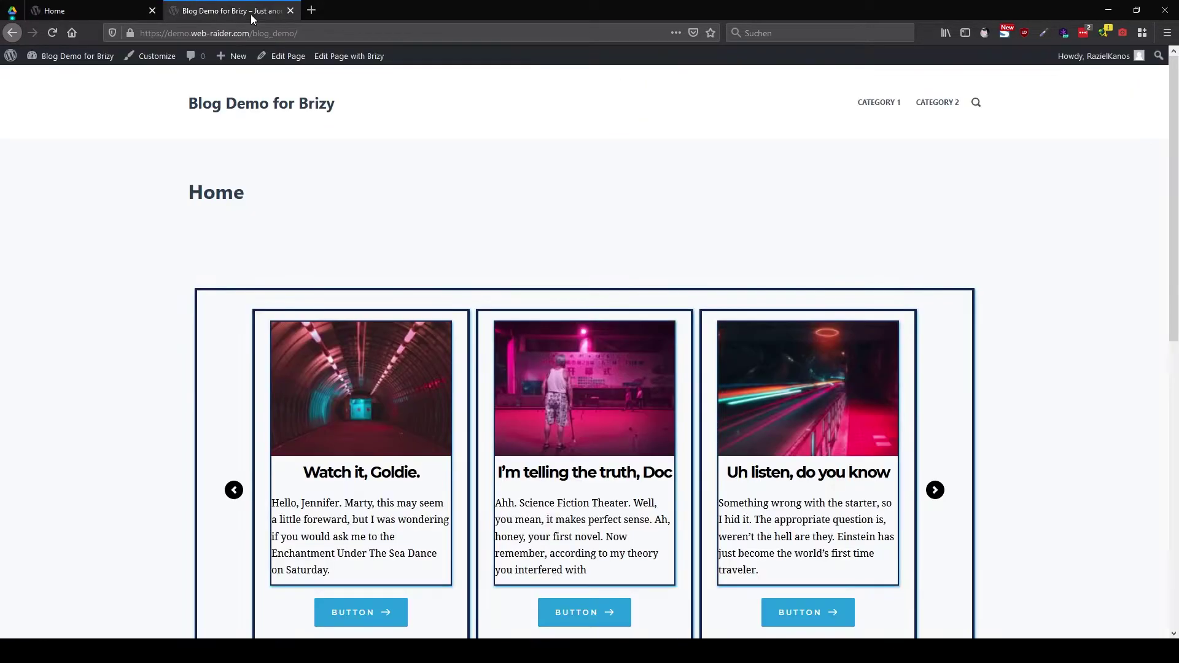
{"action": "key", "text": "F5"}
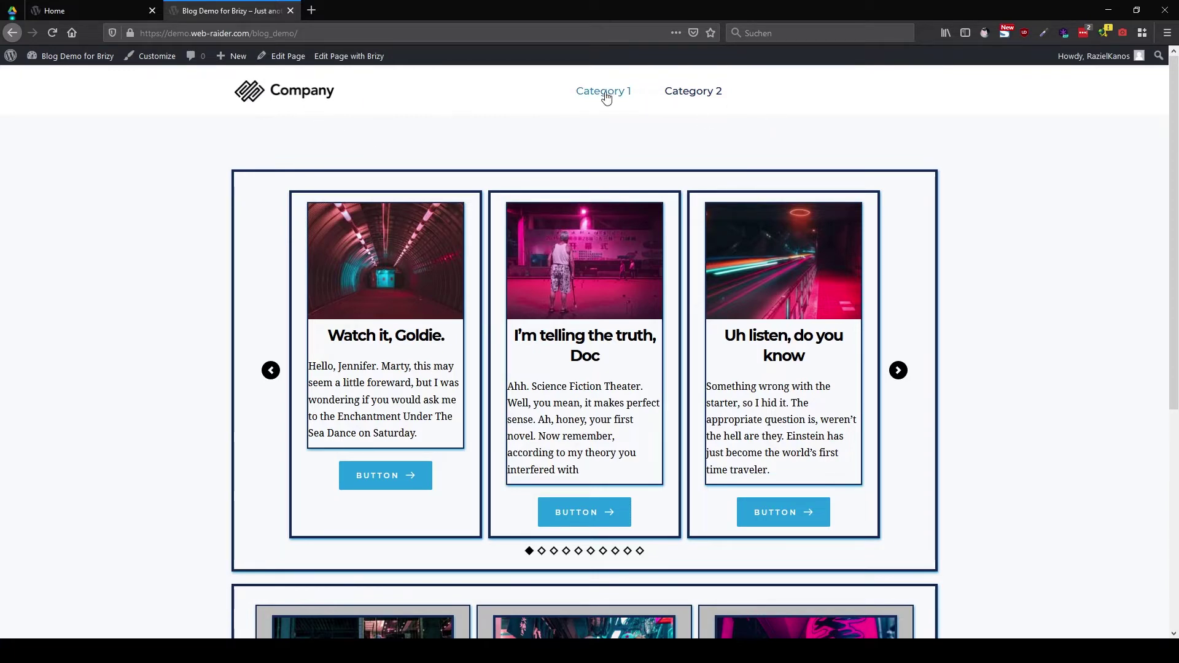
{"action": "left_click", "coordinate": [94, 9]}
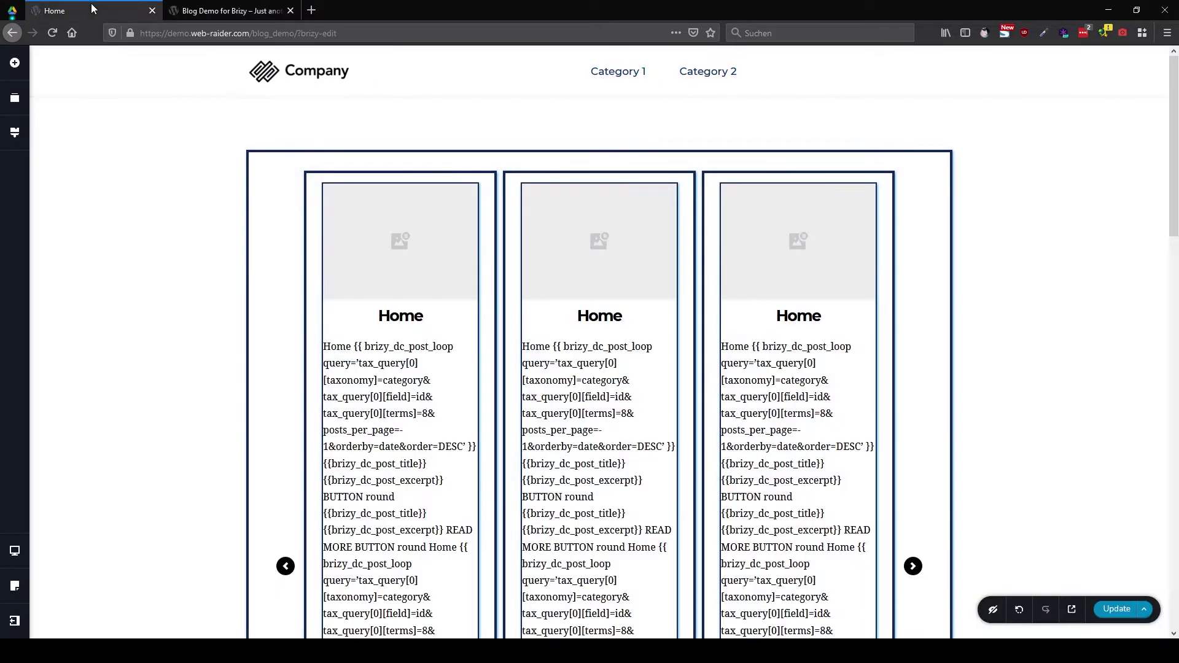
Link the Company logo to the Site URL using dynamic content
{"action": "left_click", "coordinate": [301, 71]}
{"action": "right_click", "coordinate": [307, 75]}
{"action": "left_click", "coordinate": [272, 105]}
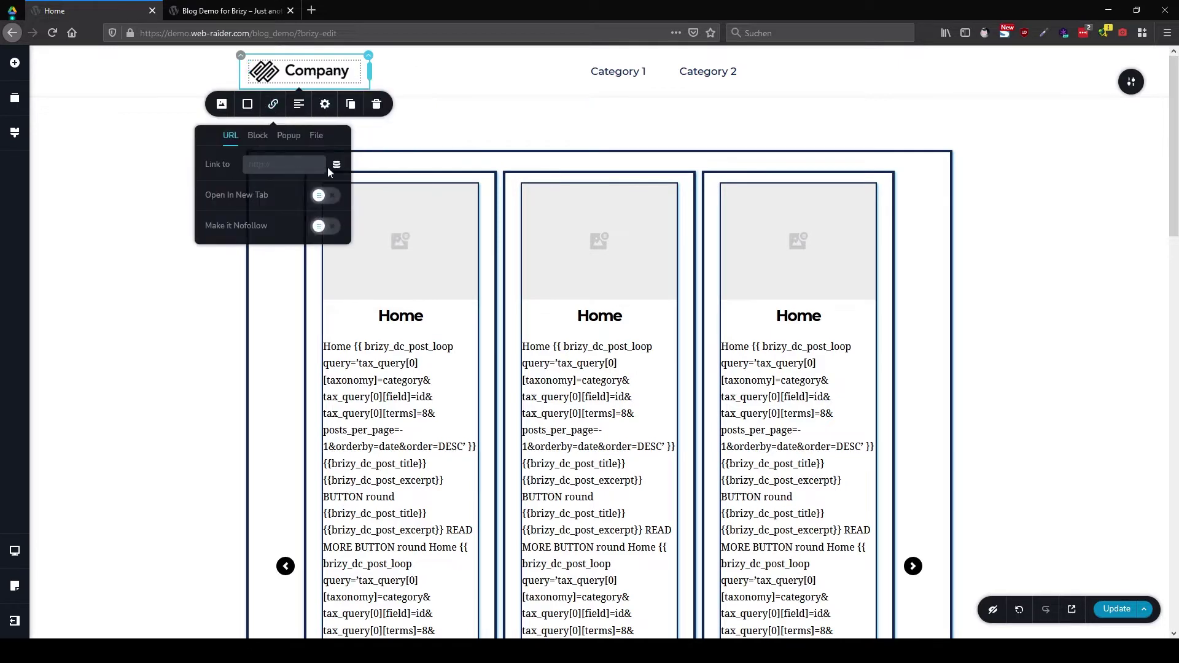
{"action": "left_click", "coordinate": [337, 164]}
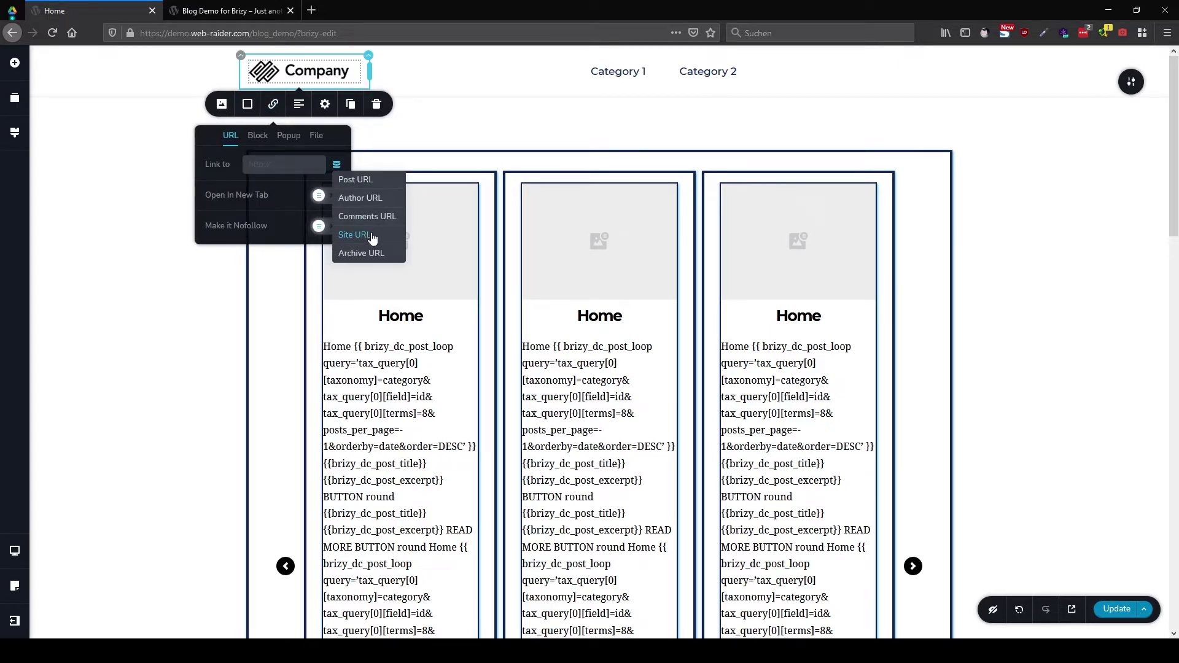
{"action": "left_click", "coordinate": [354, 235]}
Save the Site URL logo link, then reload the live Home page to see the Company header
{"action": "left_click", "coordinate": [1105, 611]}
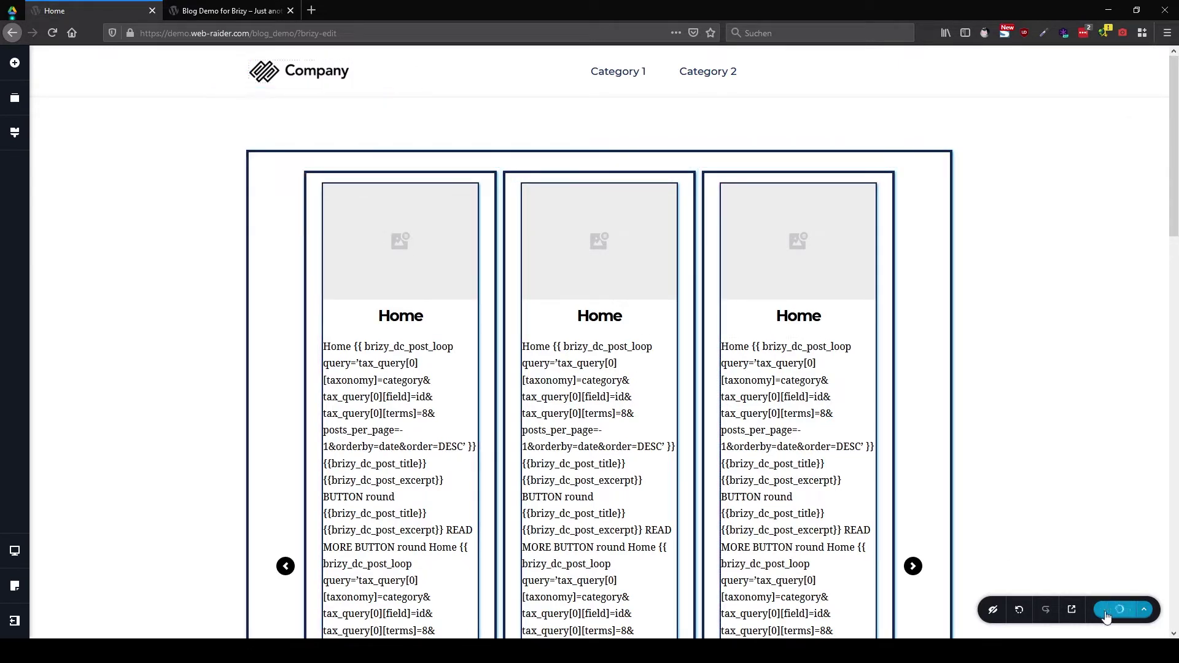
{"action": "left_click", "coordinate": [215, 16]}
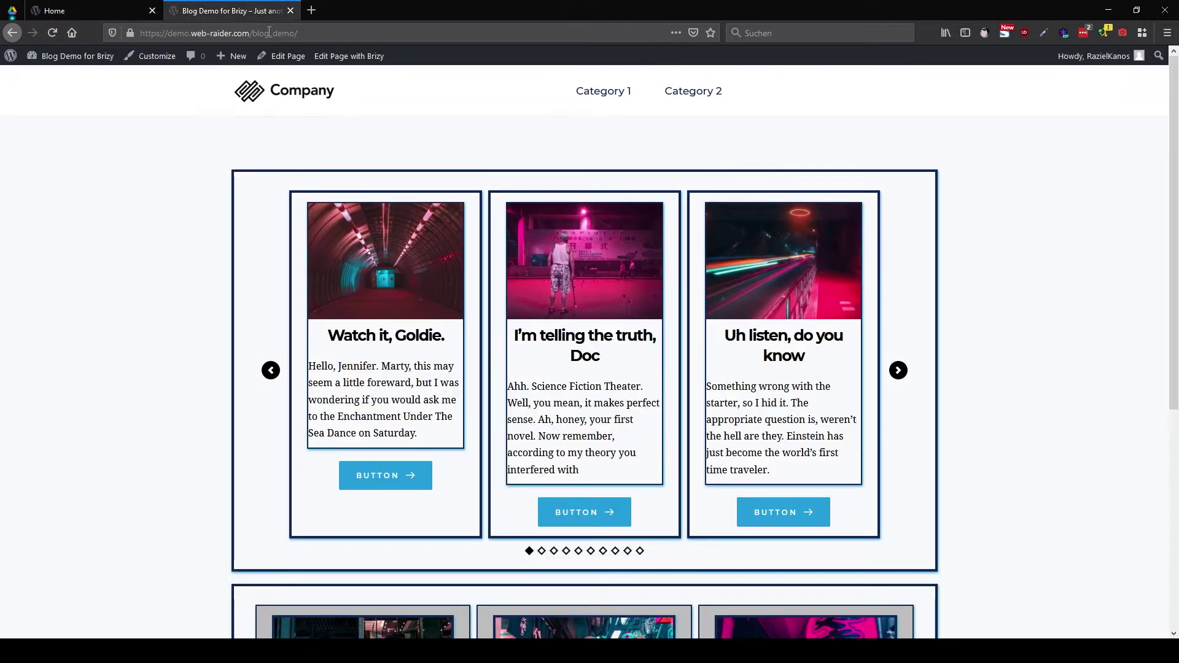
{"action": "left_click", "coordinate": [269, 33]}
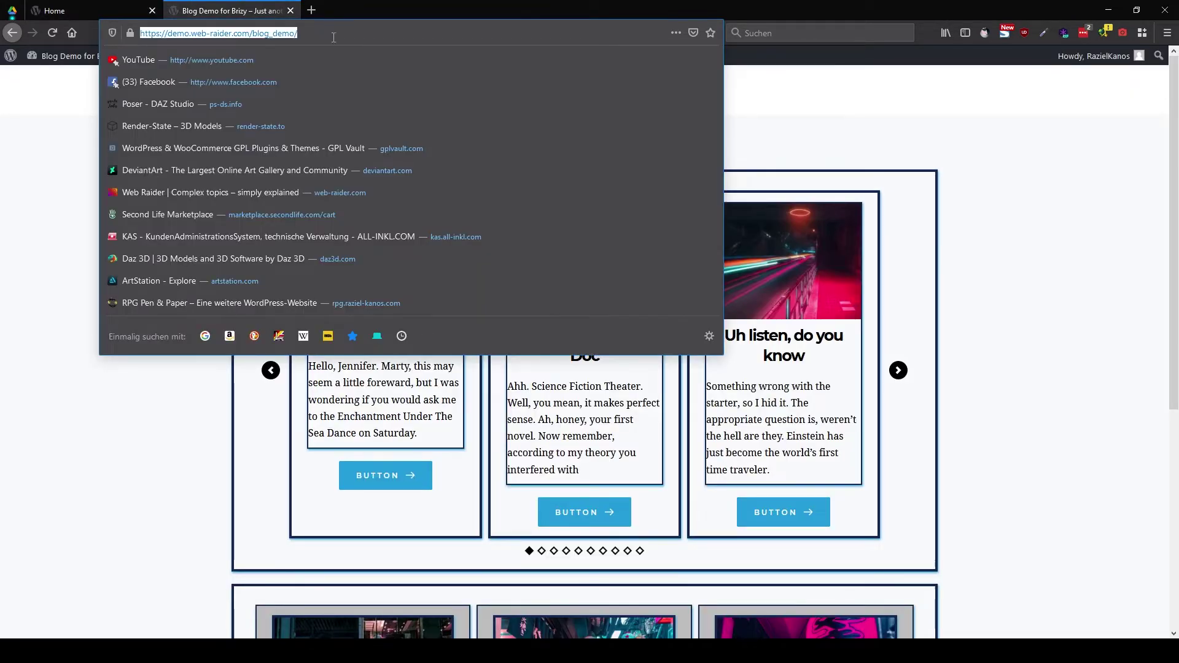
{"action": "left_click", "coordinate": [1167, 39]}
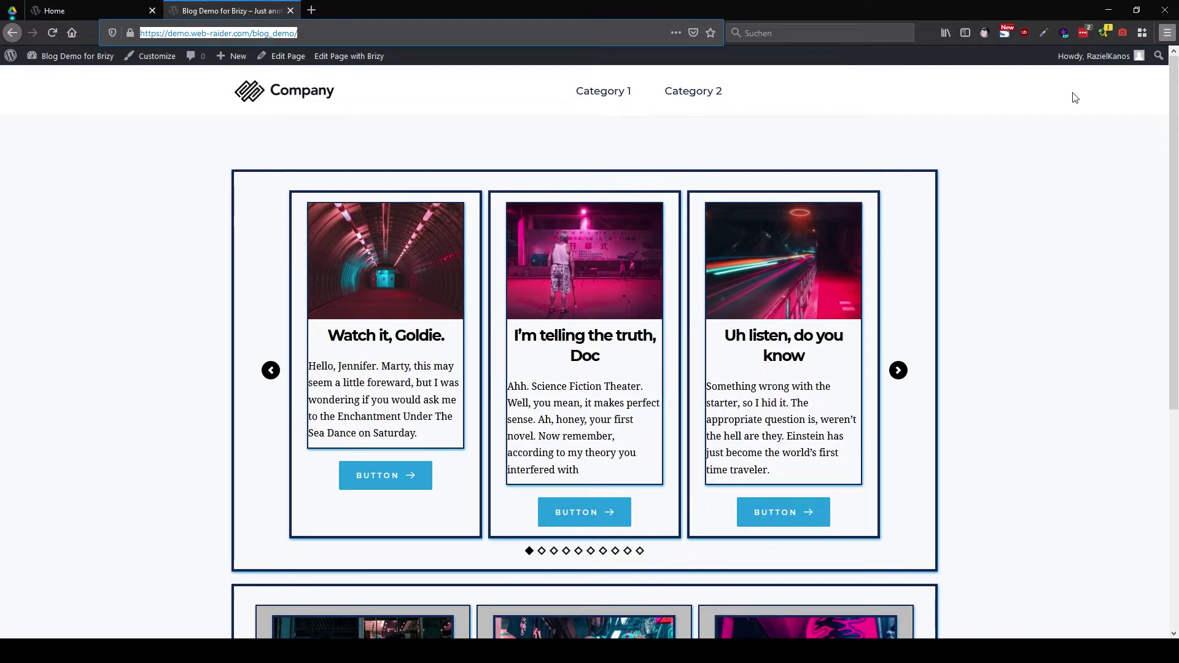
{"action": "left_click", "coordinate": [463, 66]}
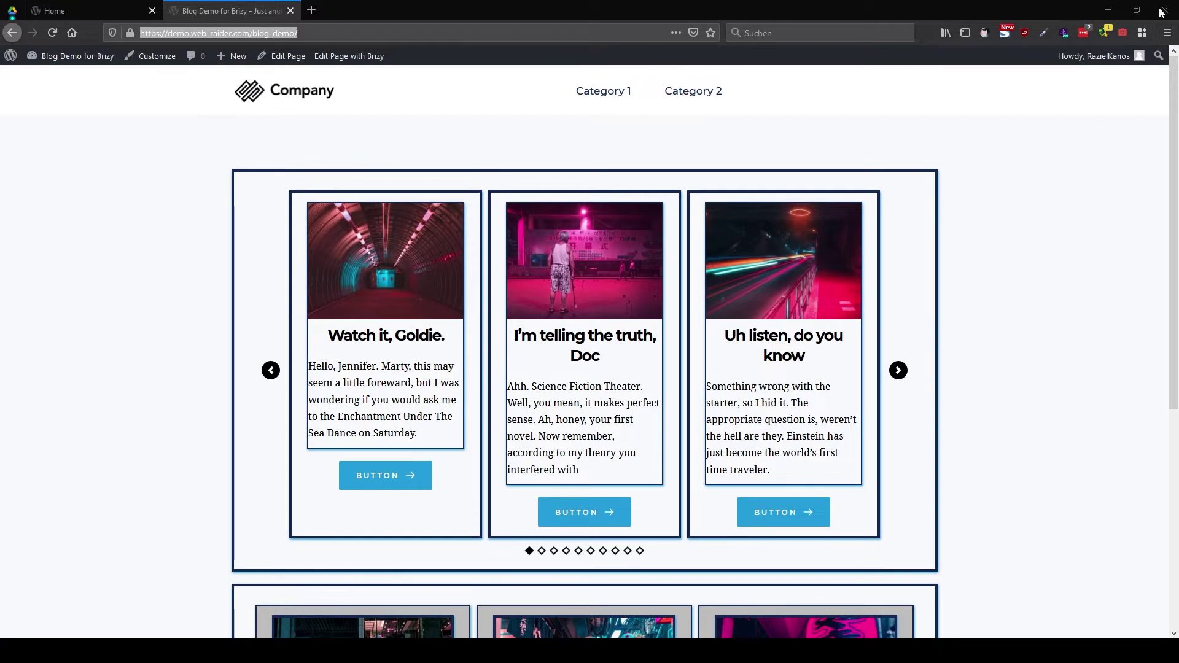
{"action": "key", "text": "ctrl+l"}
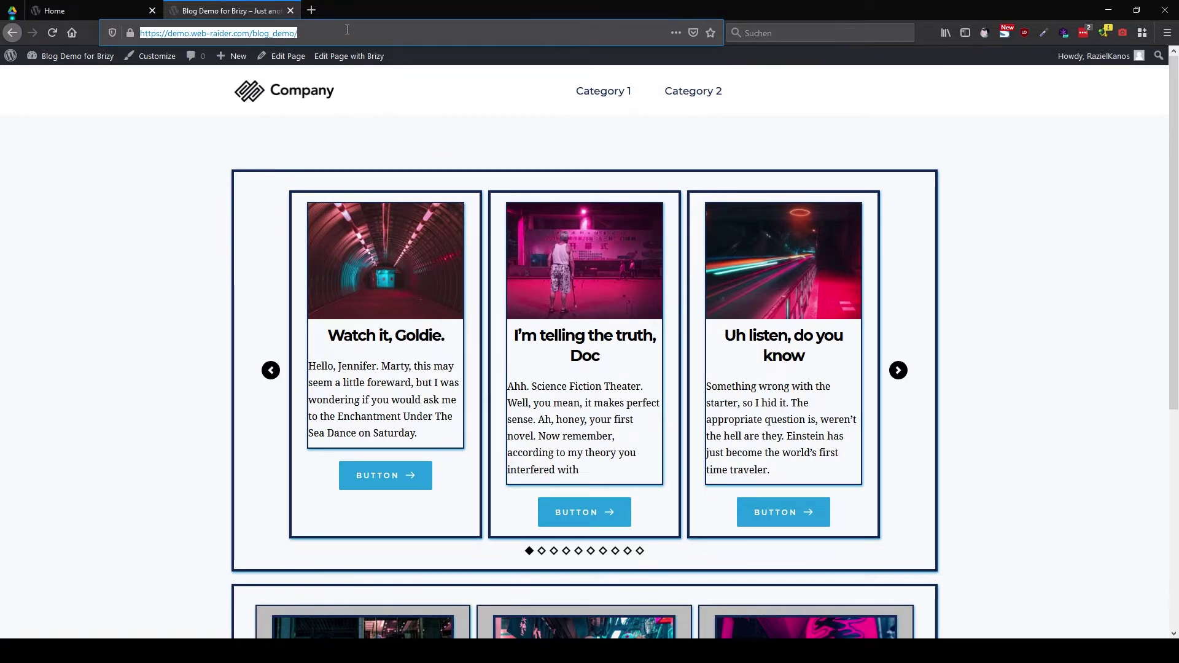
{"action": "left_click", "coordinate": [347, 29]}
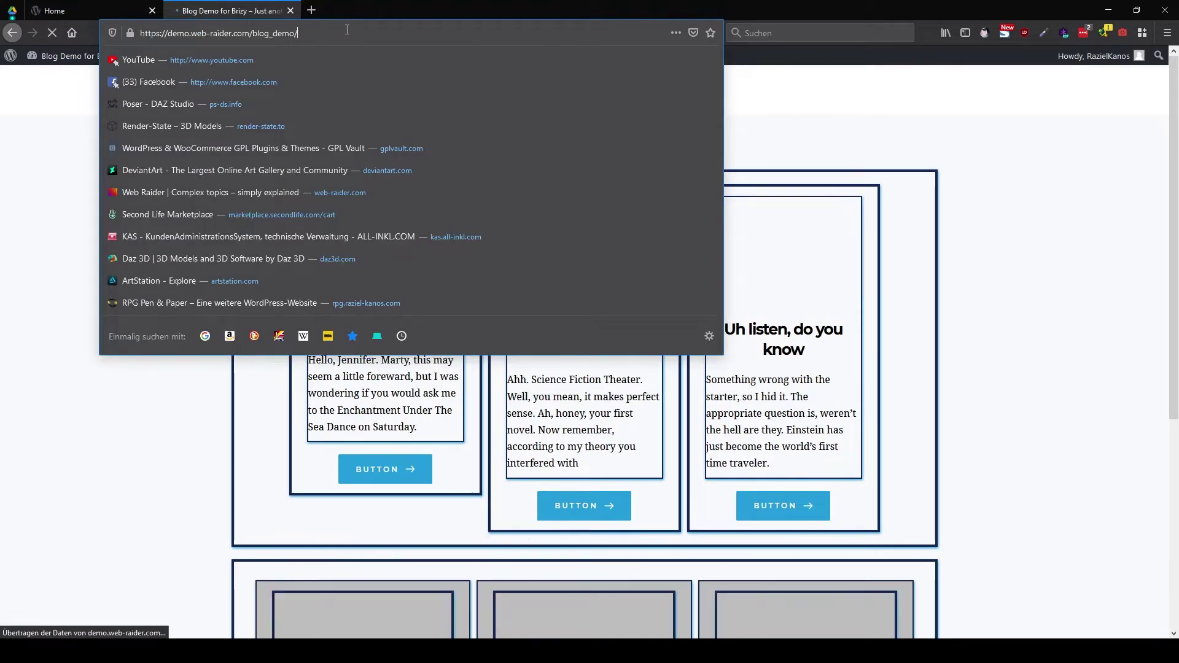
{"action": "left_click", "coordinate": [960, 123]}
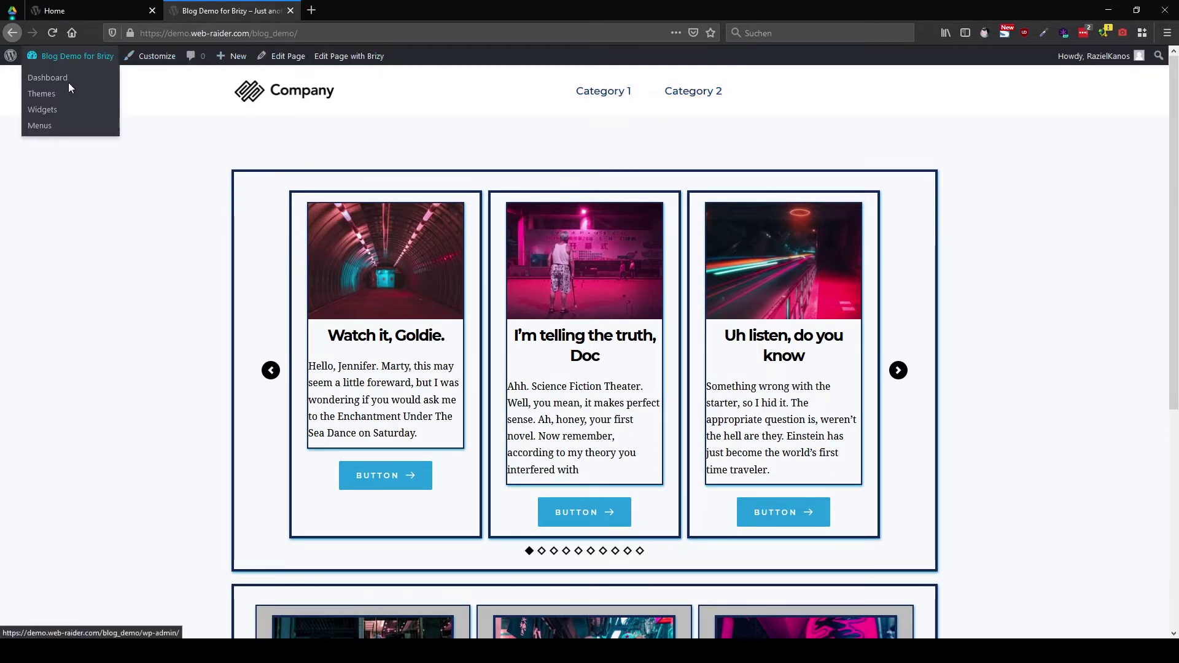
Open the WordPress dashboard in a new tab and go to Appearance > Menus
{"action": "mouse_move", "coordinate": [72, 68]}
{"action": "middle_click", "coordinate": [50, 80]}
{"action": "key", "text": "ctrl+Tab"}
{"action": "mouse_move", "coordinate": [52, 298]}
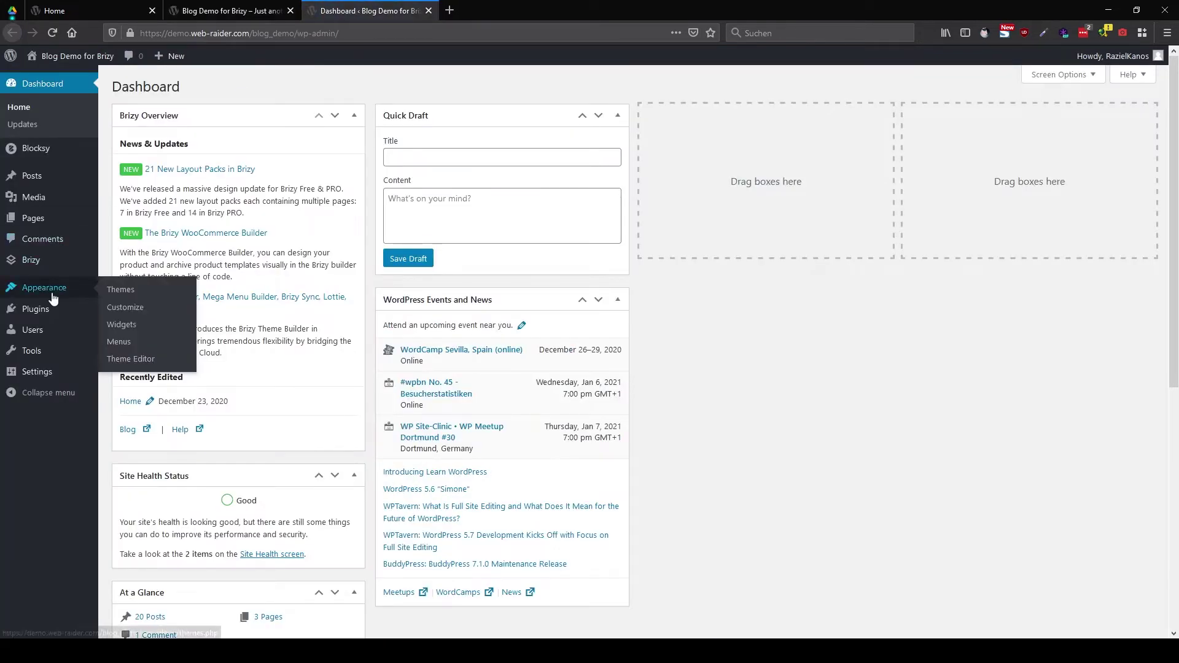
{"action": "left_click", "coordinate": [121, 342]}
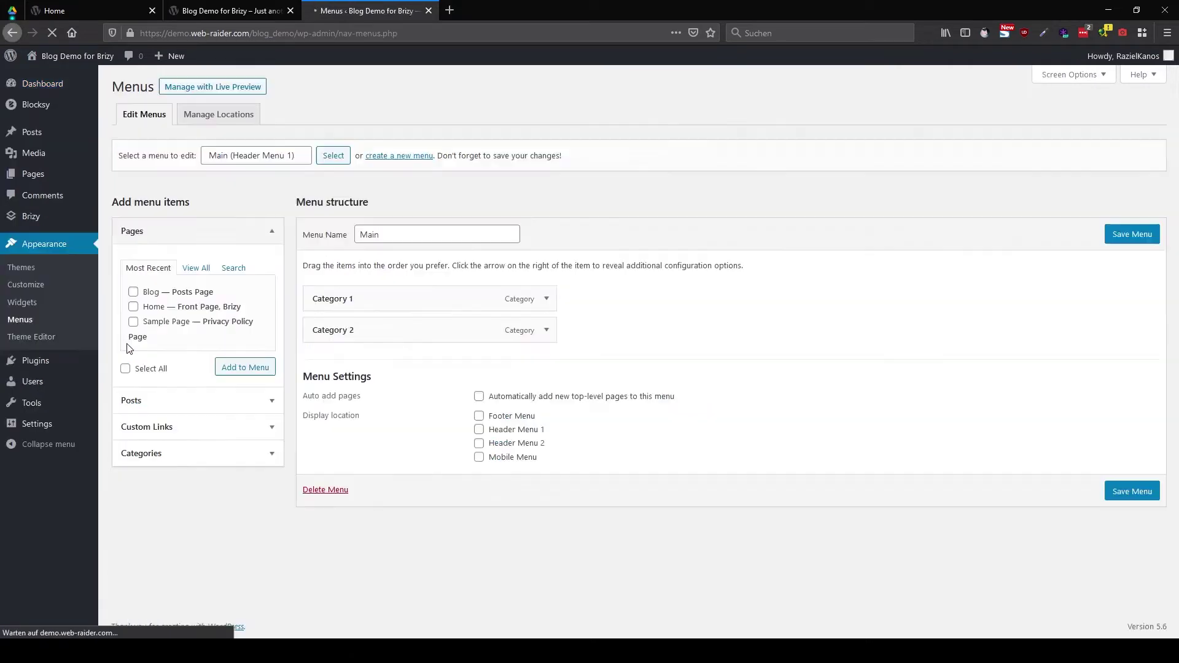
Load the Sub 1 menu, then the Sub 2 menu (Sub Cat 2.1–2.5), for editing
{"action": "left_click", "coordinate": [258, 159]}
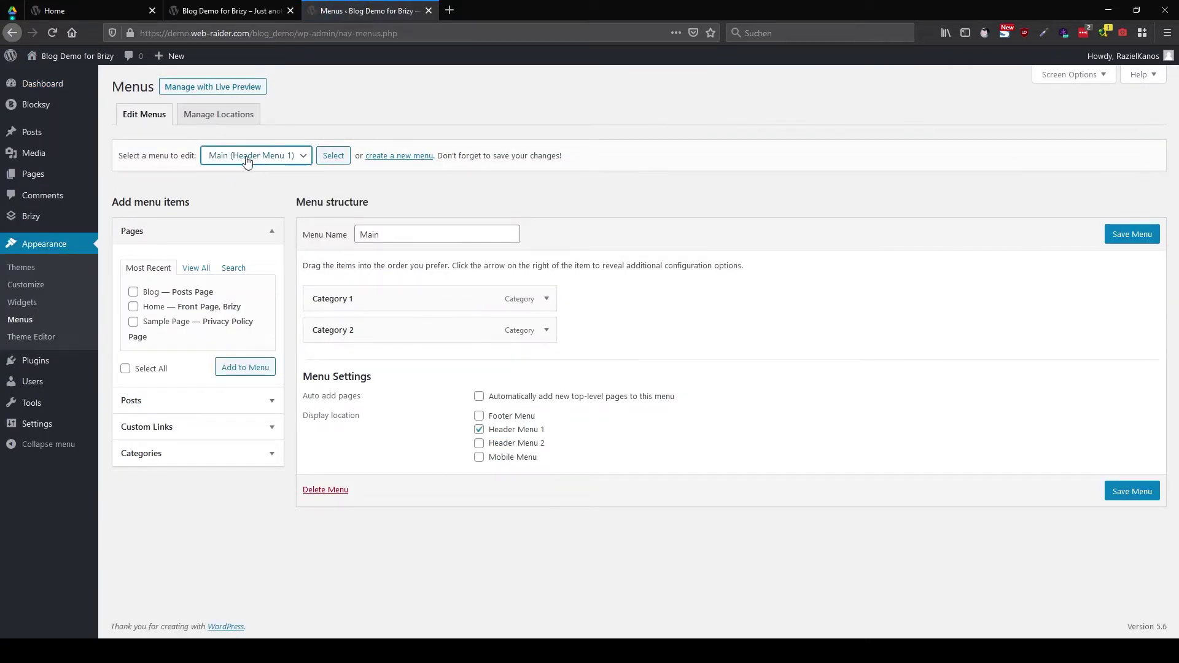
{"action": "left_click", "coordinate": [242, 195]}
{"action": "left_click", "coordinate": [329, 156]}
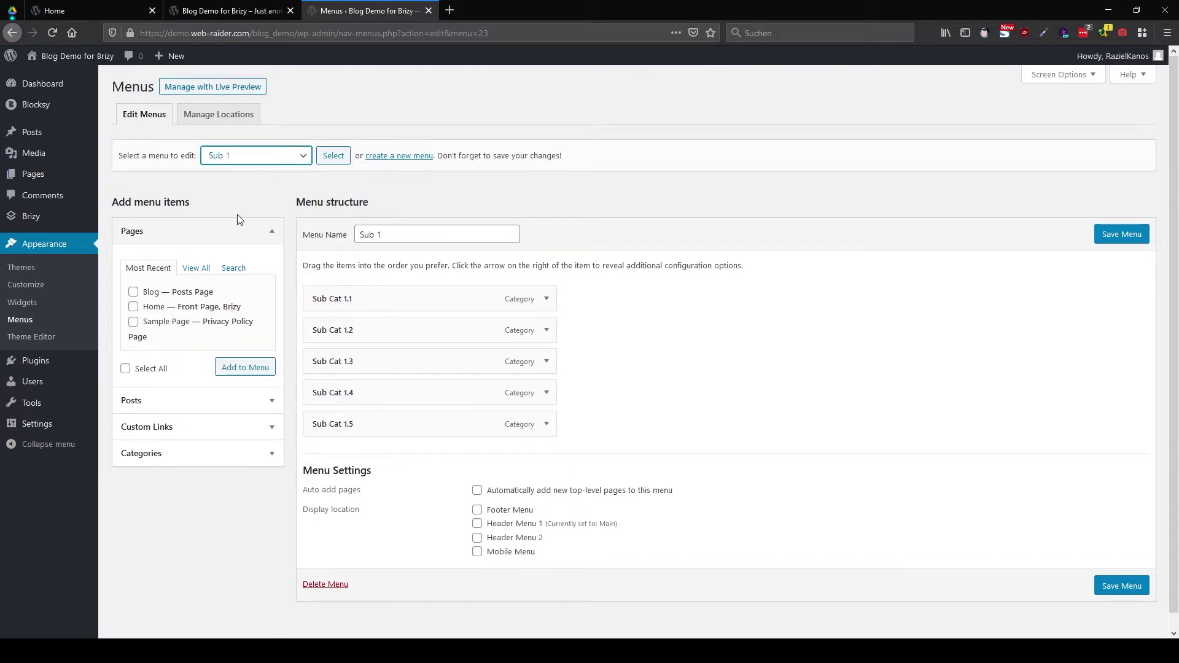
{"action": "left_click", "coordinate": [320, 160]}
{"action": "left_click", "coordinate": [239, 11]}
Back in the page editor, make the Company header block global
{"action": "left_click", "coordinate": [51, 8]}
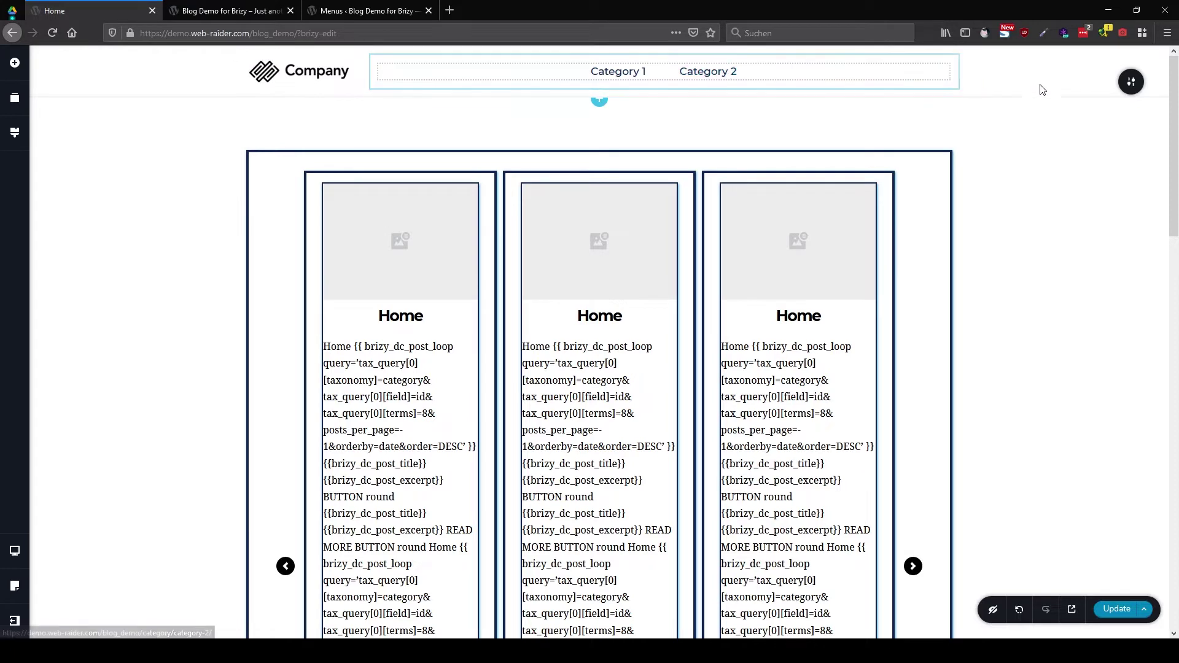
{"action": "mouse_move", "coordinate": [1131, 81]}
{"action": "left_click", "coordinate": [973, 89]}
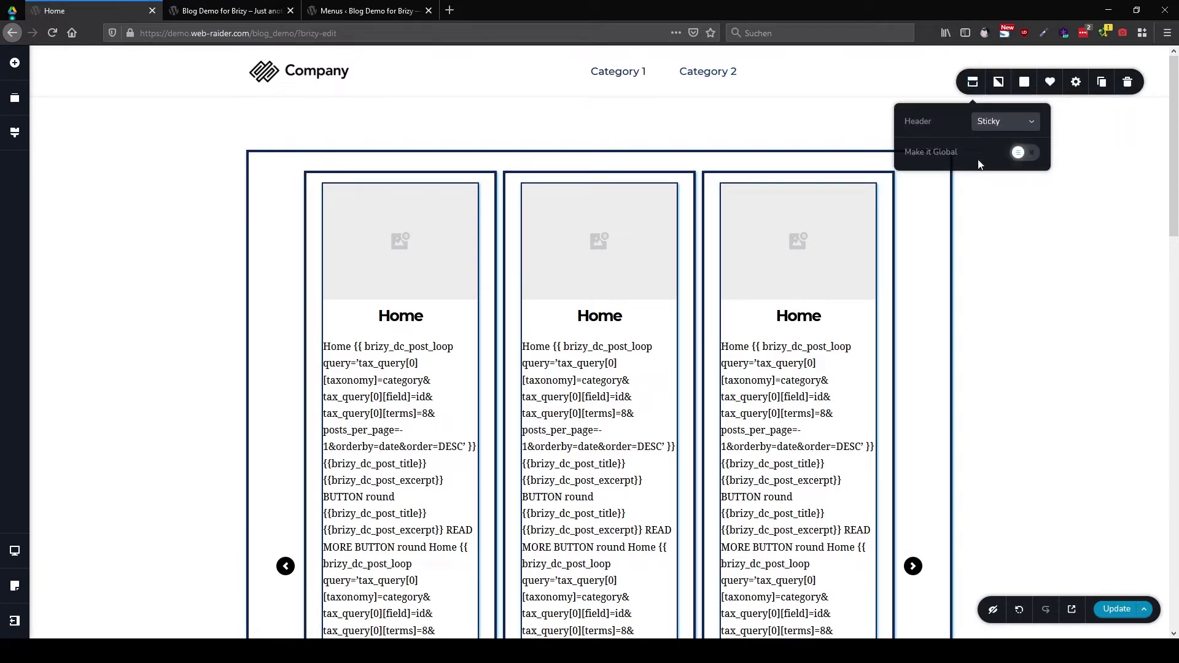
{"action": "left_click", "coordinate": [1027, 154]}
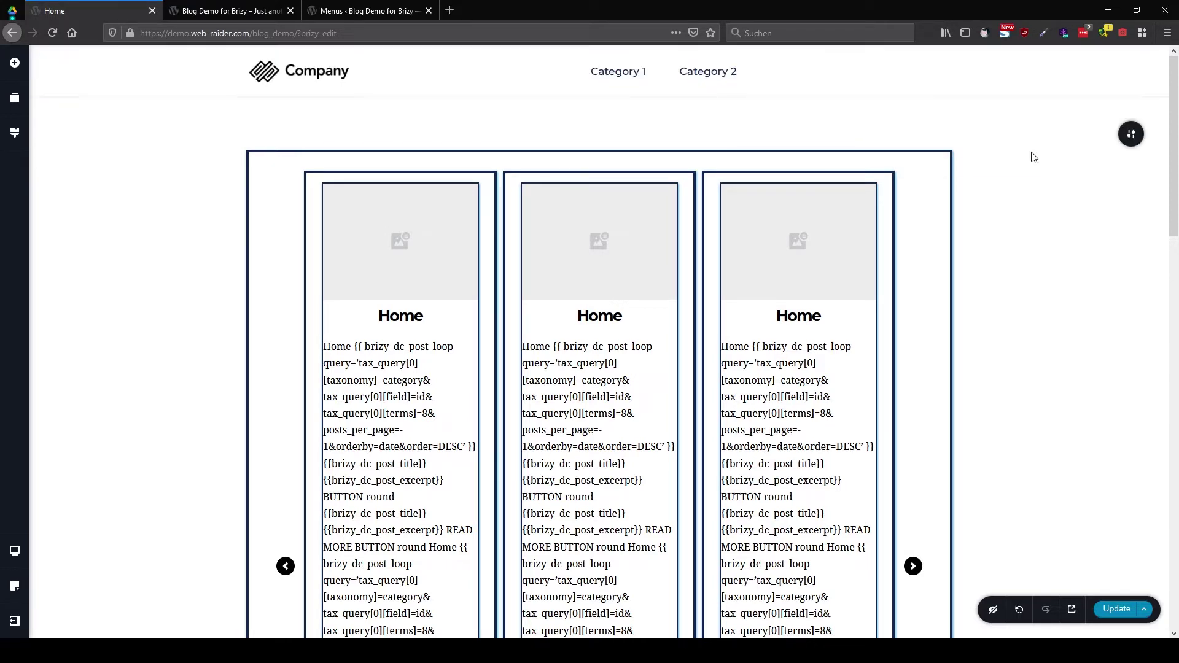
Change the header's display condition from Home to All pages and save it
{"action": "mouse_move", "coordinate": [1127, 89]}
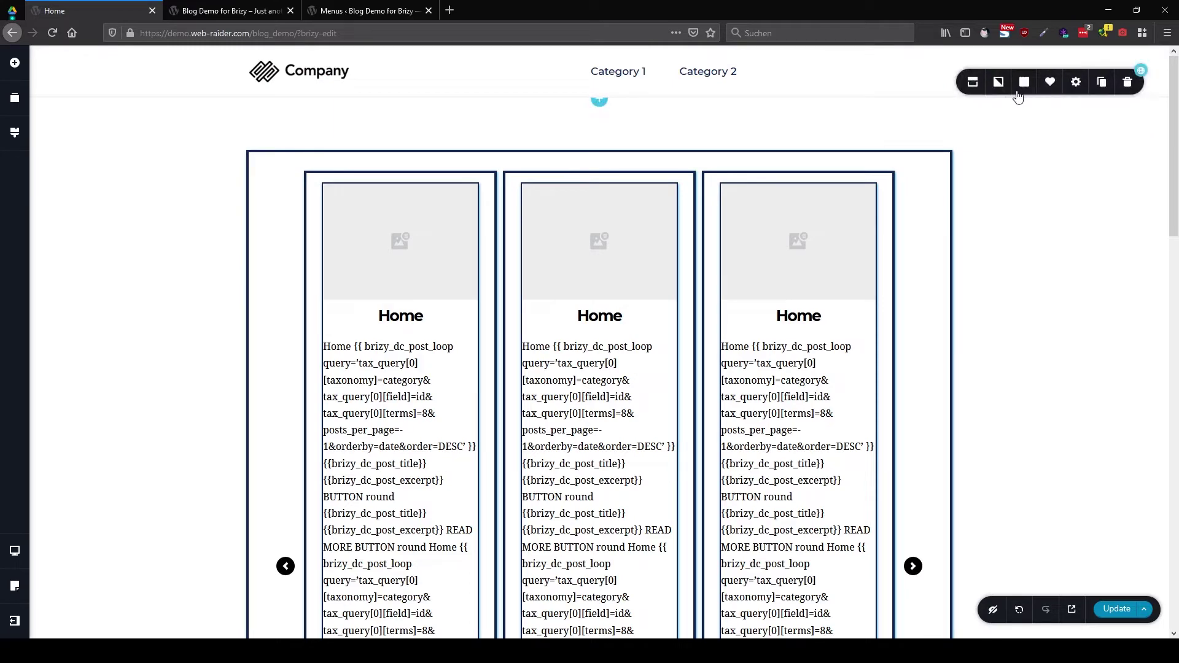
{"action": "left_click", "coordinate": [974, 90]}
{"action": "left_click", "coordinate": [948, 175]}
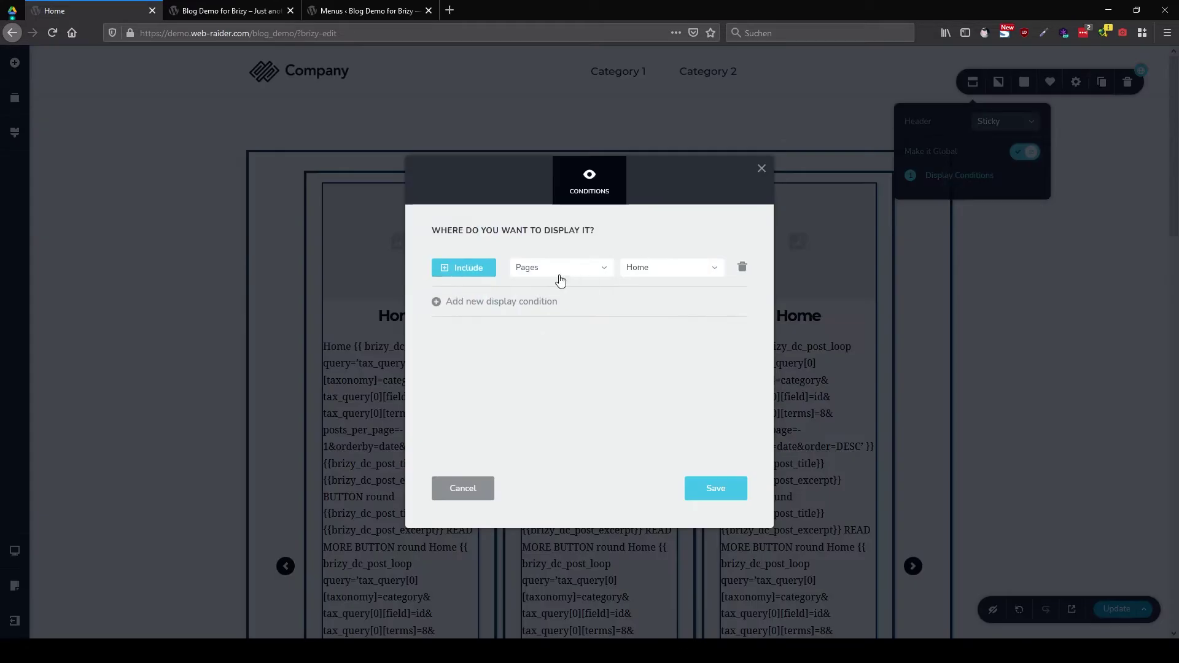
{"action": "left_click", "coordinate": [649, 270]}
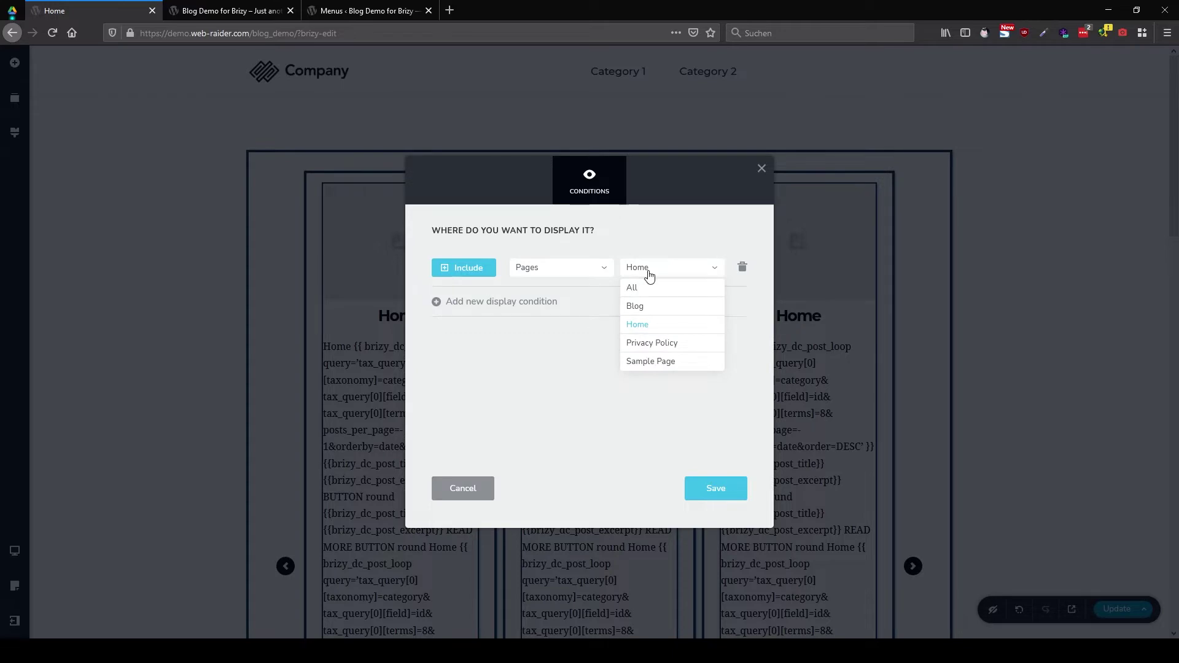
{"action": "left_click", "coordinate": [643, 288]}
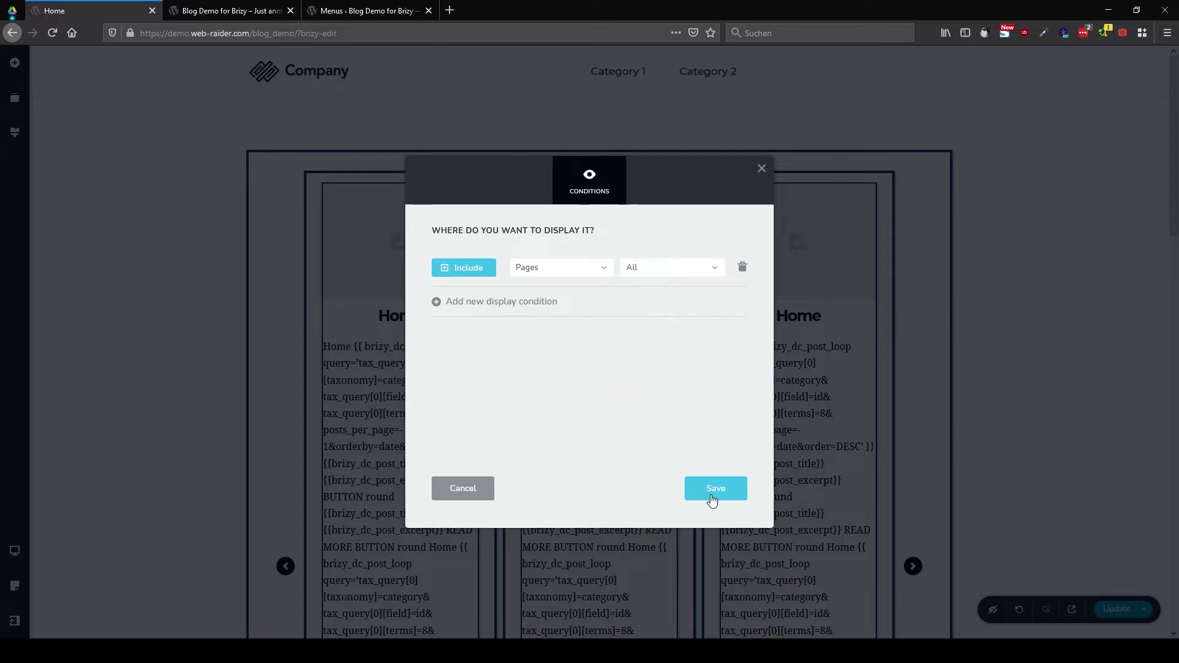
{"action": "left_click", "coordinate": [1039, 238]}
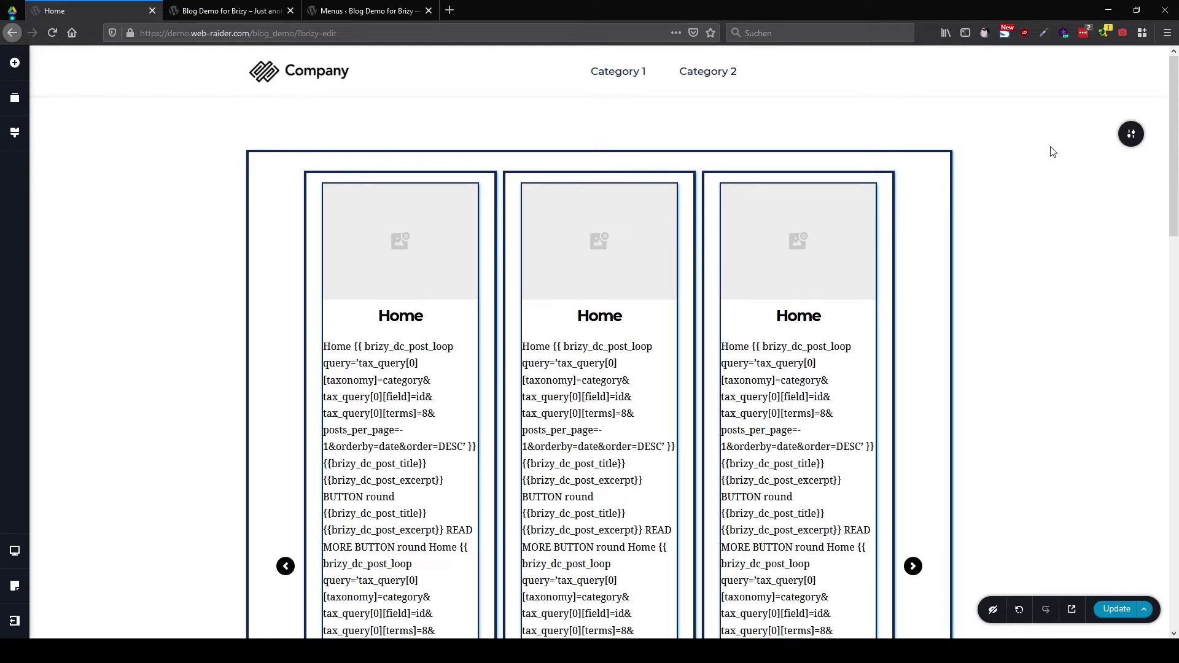
Change the global header's background from white to light green #99FFA1
{"action": "mouse_move", "coordinate": [1125, 93]}
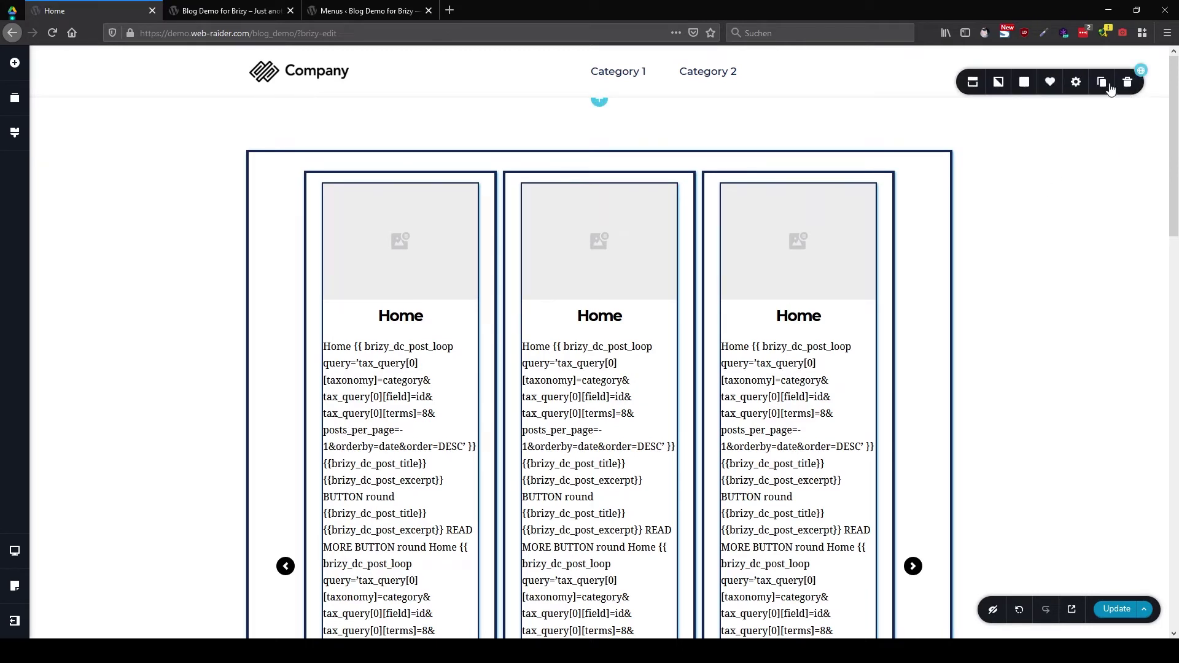
{"action": "left_click", "coordinate": [1023, 82]}
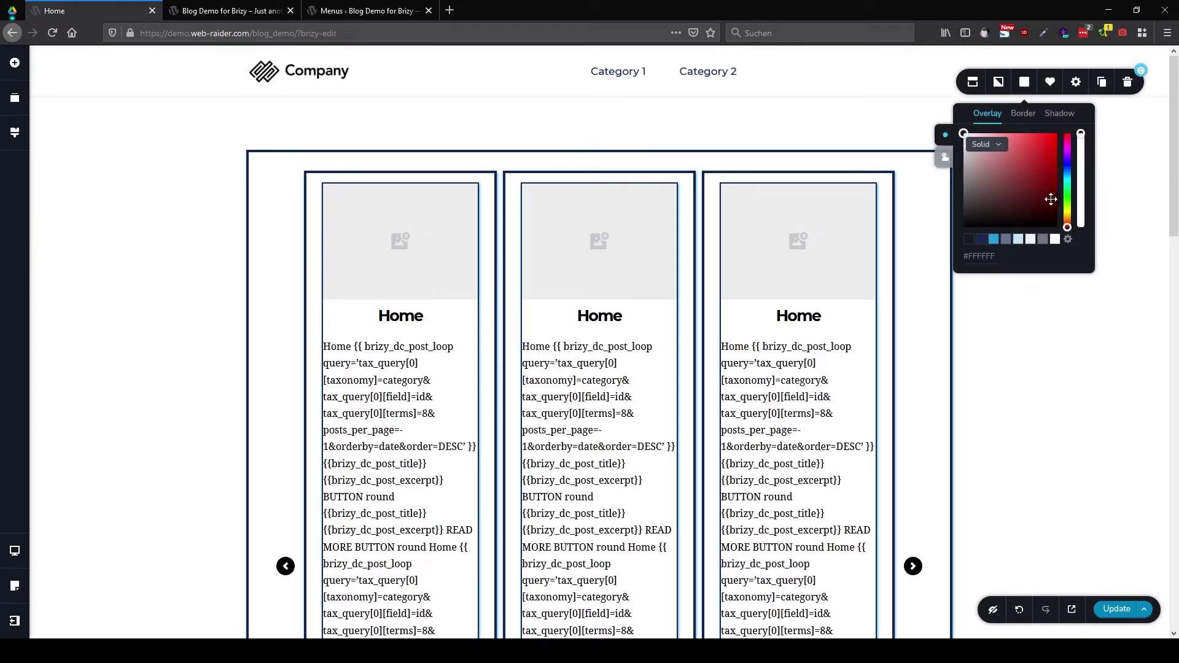
{"action": "left_click", "coordinate": [1066, 196]}
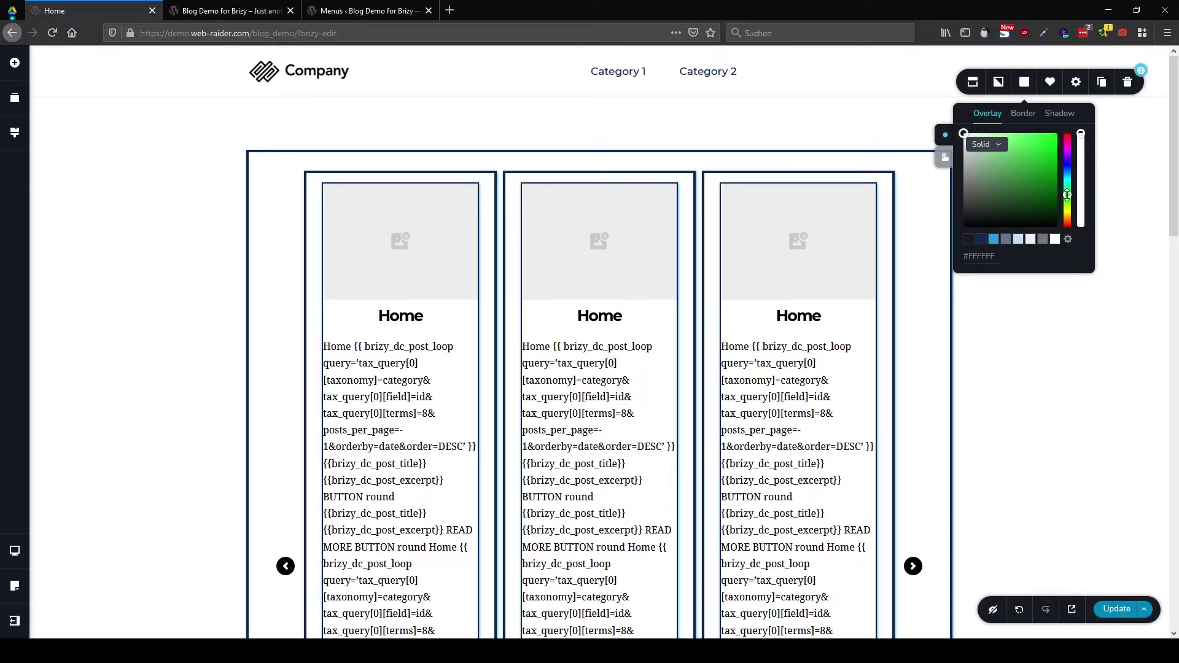
{"action": "left_click_drag", "start_coordinate": [1053, 155], "coordinate": [1001, 131]}
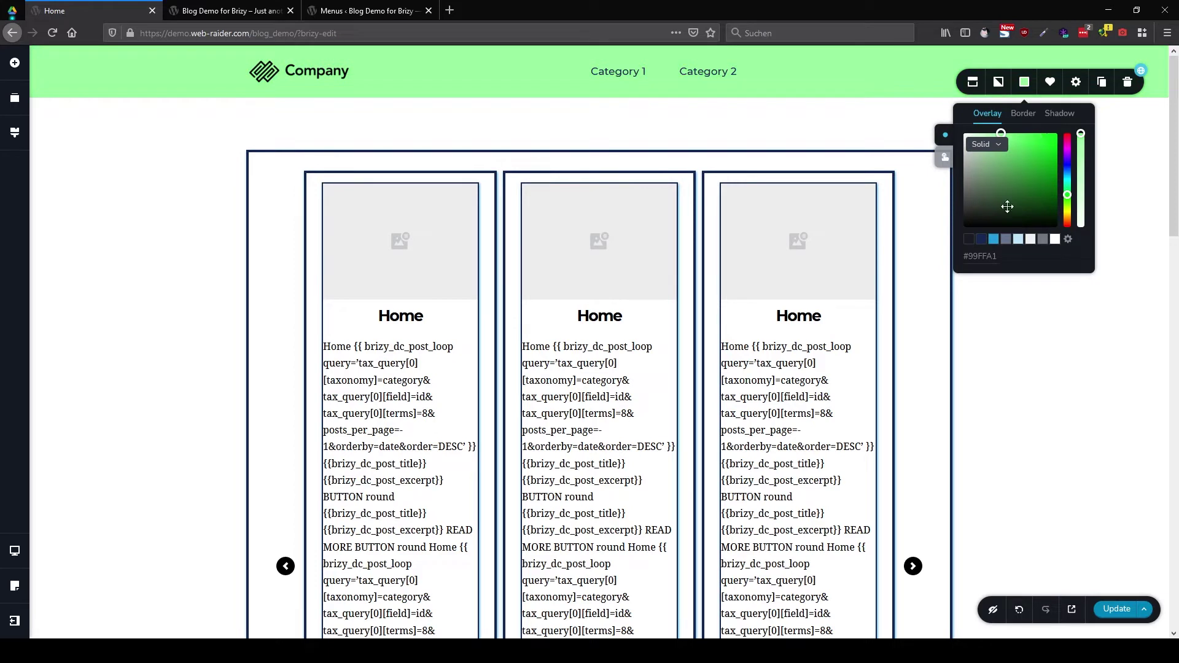
{"action": "left_click", "coordinate": [1043, 423]}
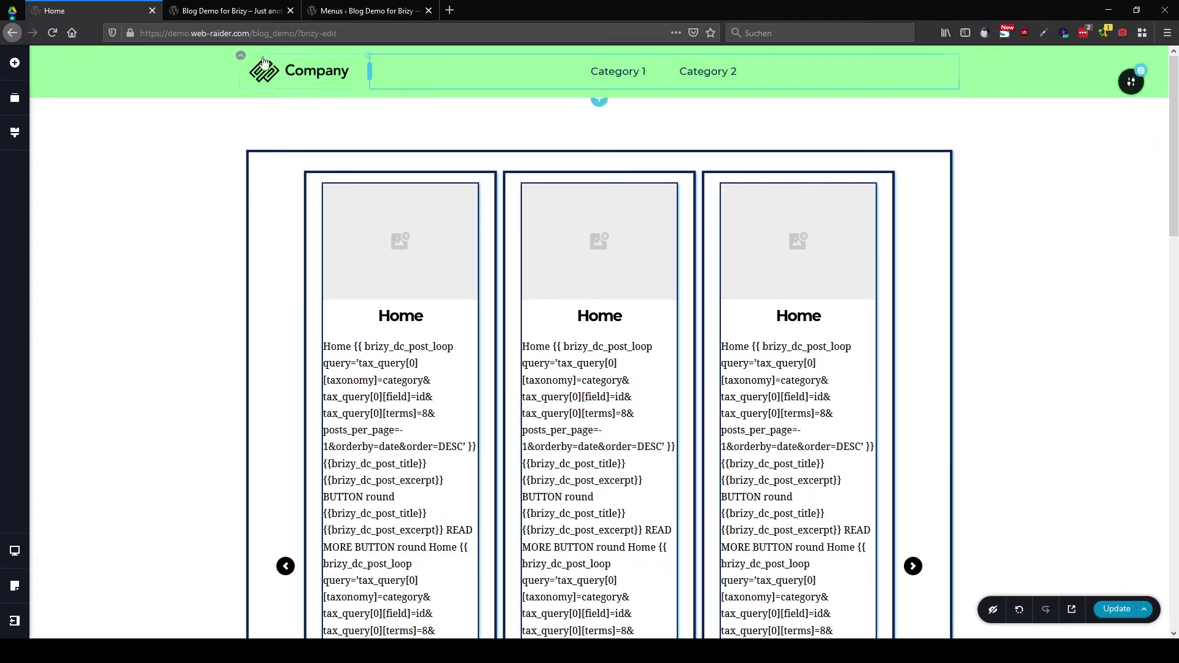
{"action": "left_click", "coordinate": [223, 5]}
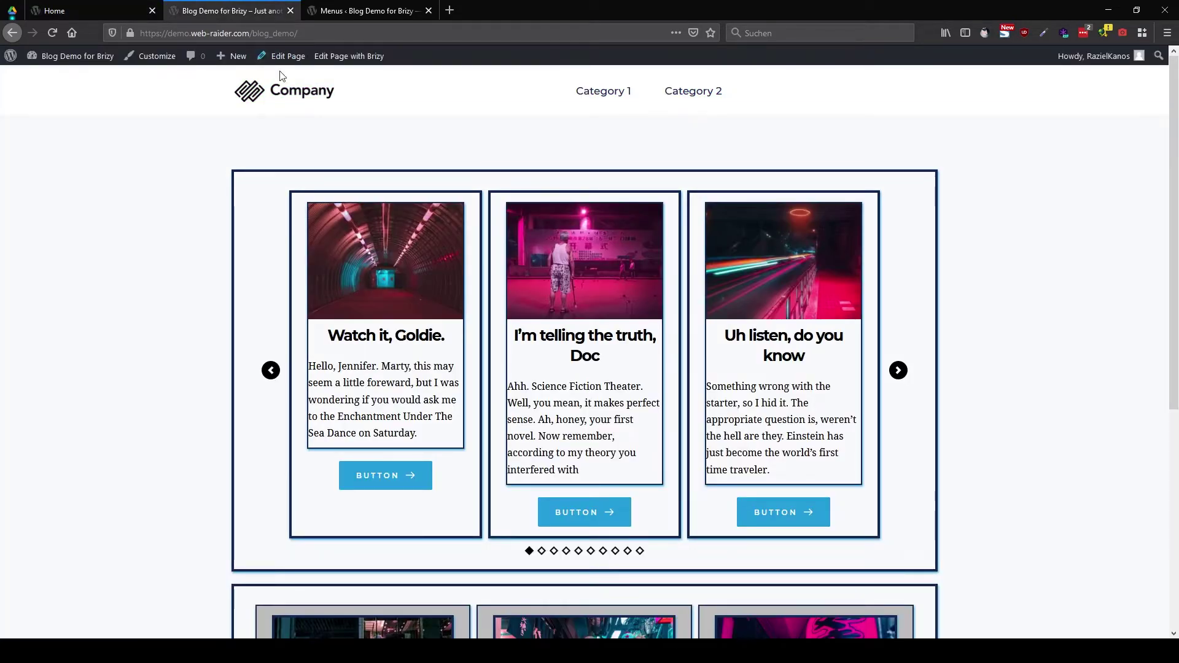
Reload the live blog page to check the green header
{"action": "left_click", "coordinate": [432, 5]}
{"action": "left_click", "coordinate": [234, 10]}
{"action": "key", "text": "F5"}
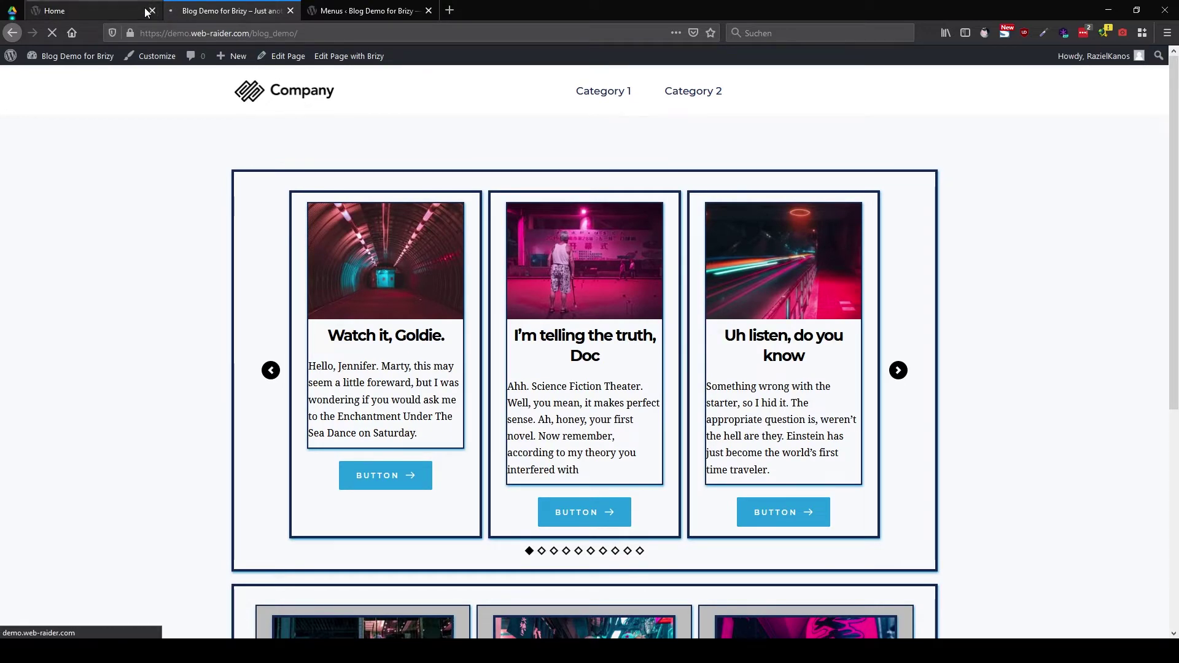
In WordPress admin, go to Pages > All Pages
{"action": "left_click", "coordinate": [319, 11]}
{"action": "mouse_move", "coordinate": [52, 177]}
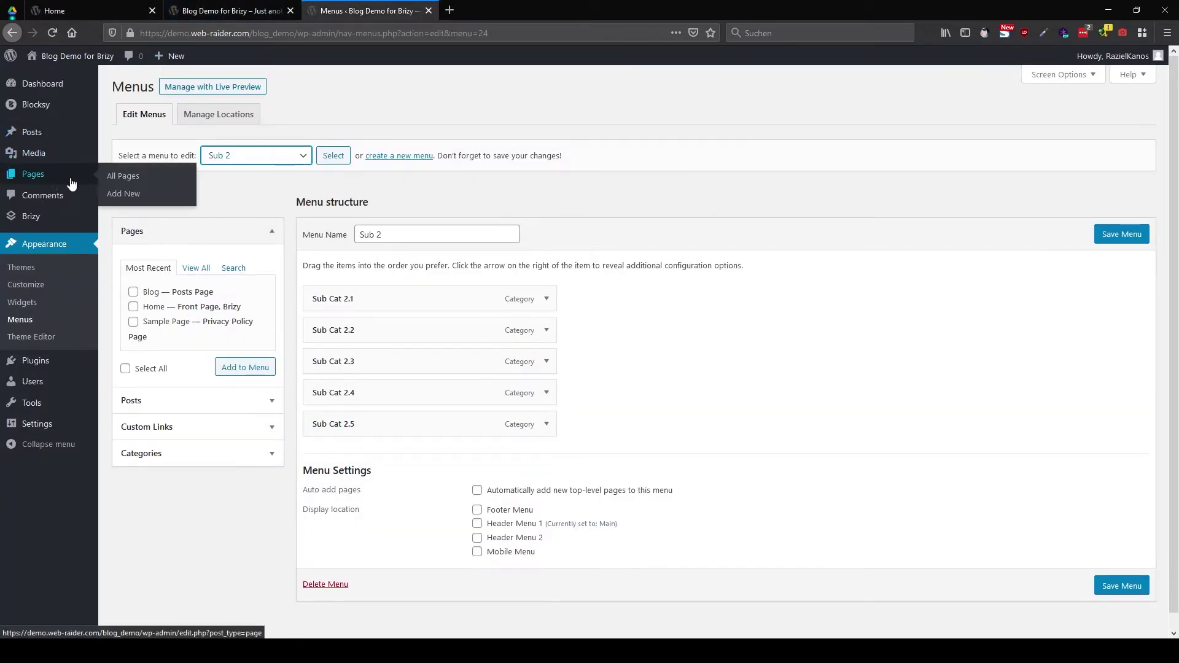
{"action": "left_click", "coordinate": [125, 179]}
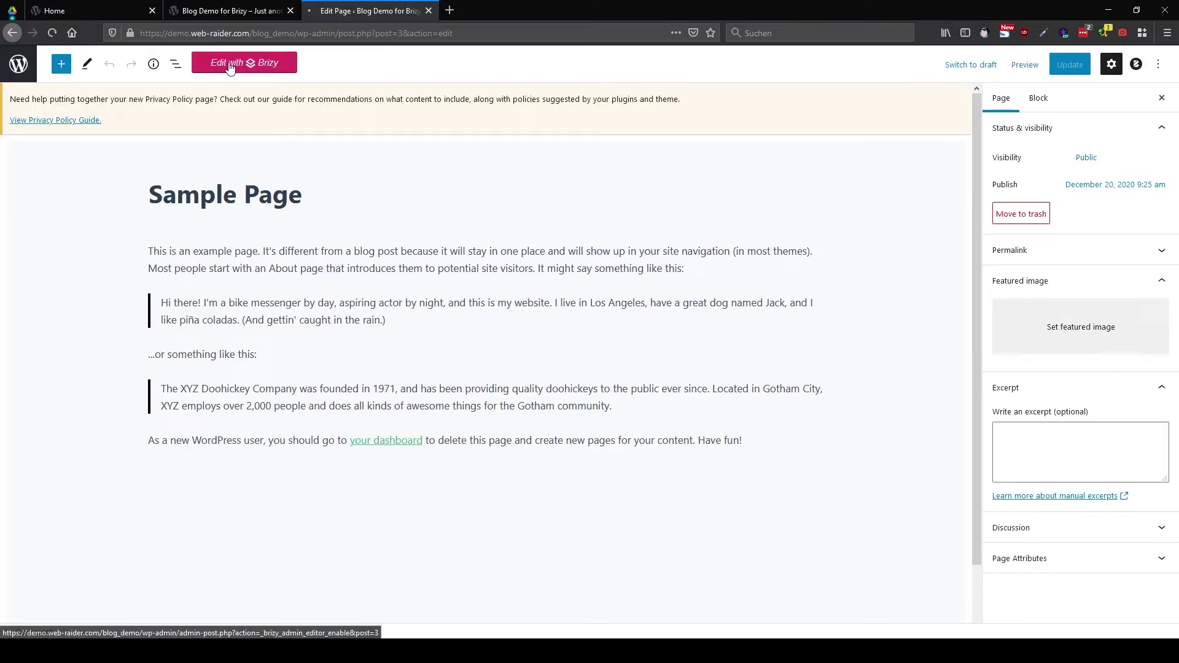
Edit Sample Page with Brizy, add the Decorate For Less hero block and update it
{"action": "left_click", "coordinate": [237, 61]}
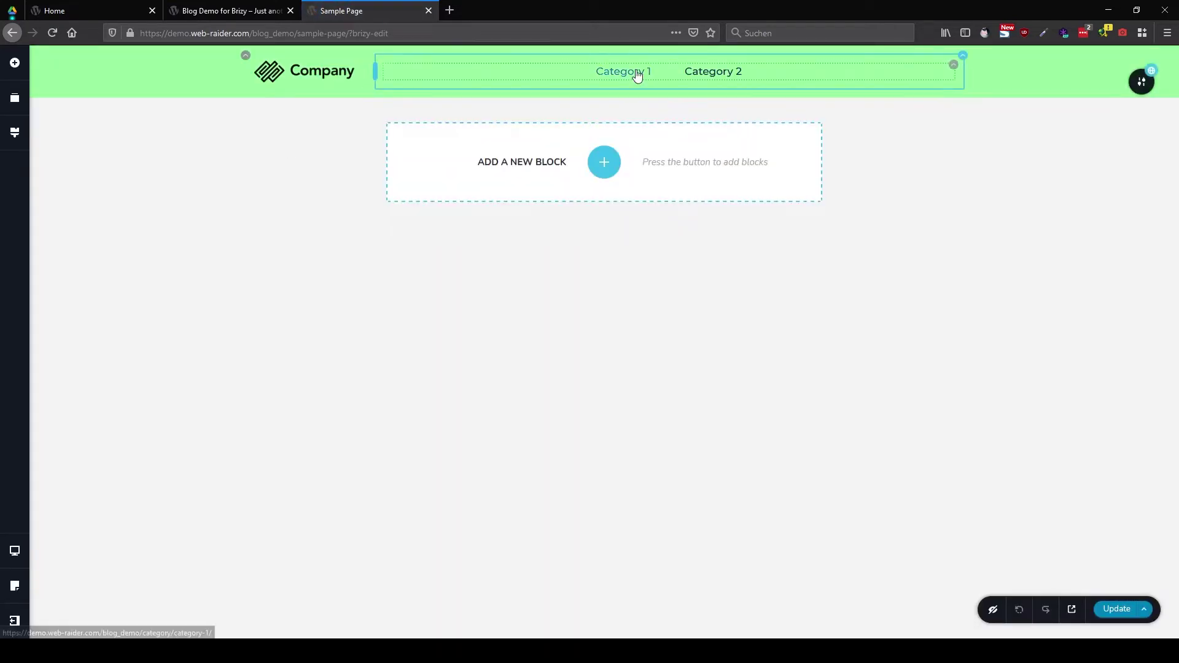
{"action": "left_click", "coordinate": [605, 161]}
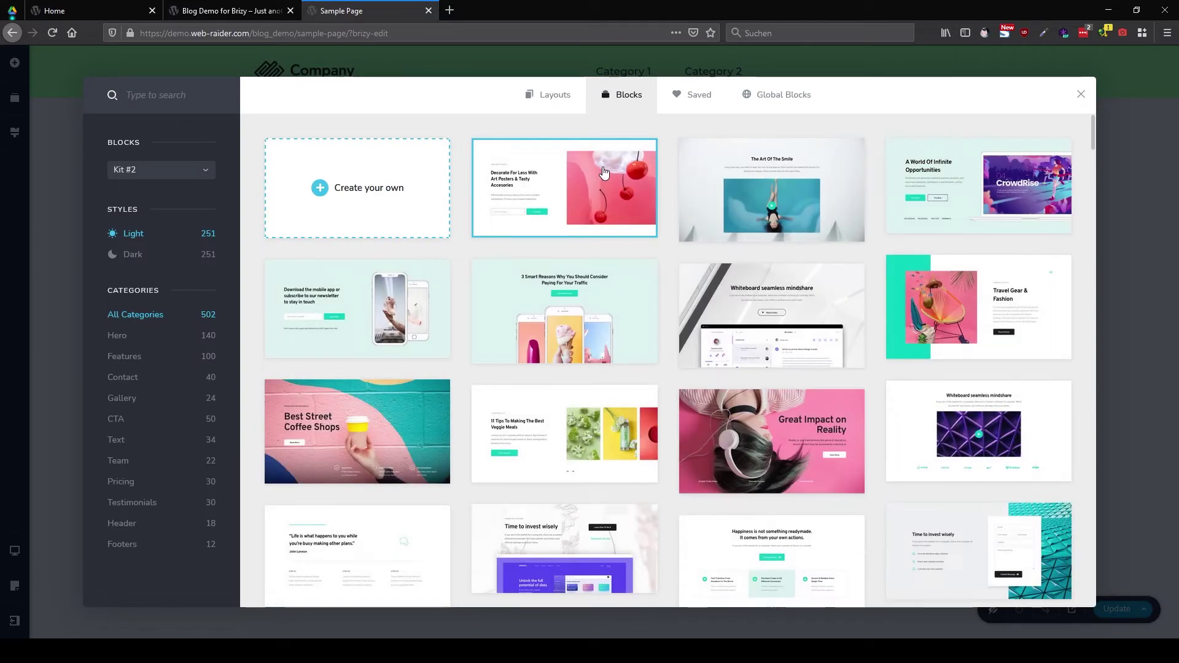
{"action": "left_click", "coordinate": [605, 173]}
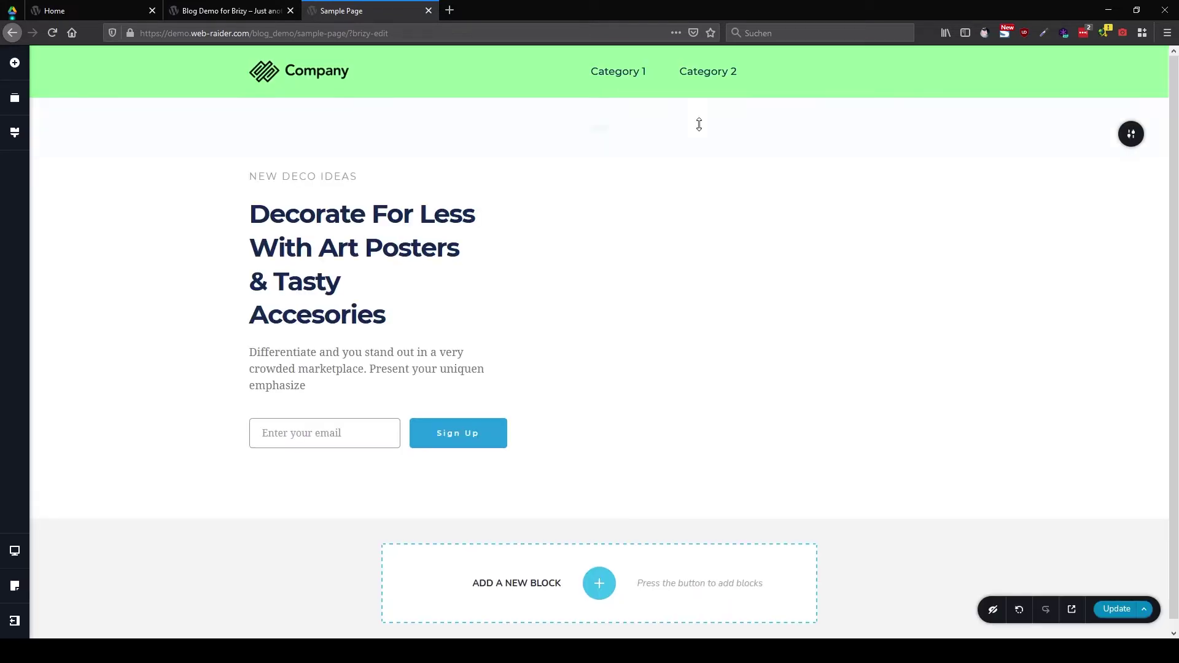
{"action": "left_click", "coordinate": [1113, 610]}
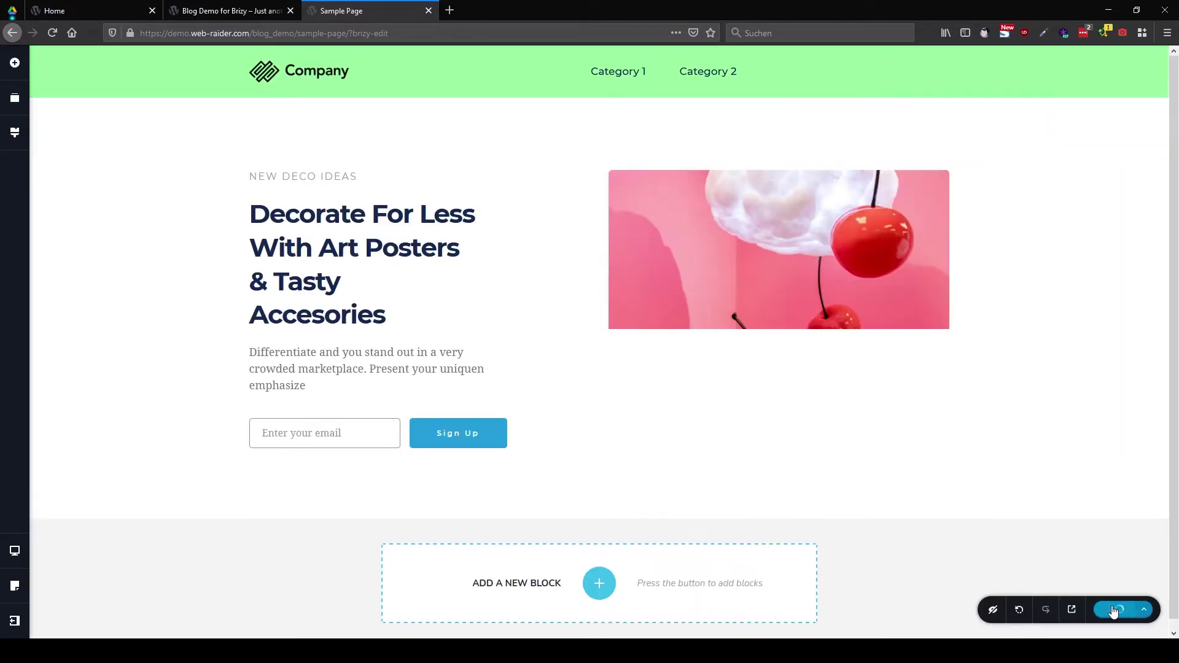
{"action": "left_click", "coordinate": [240, 12]}
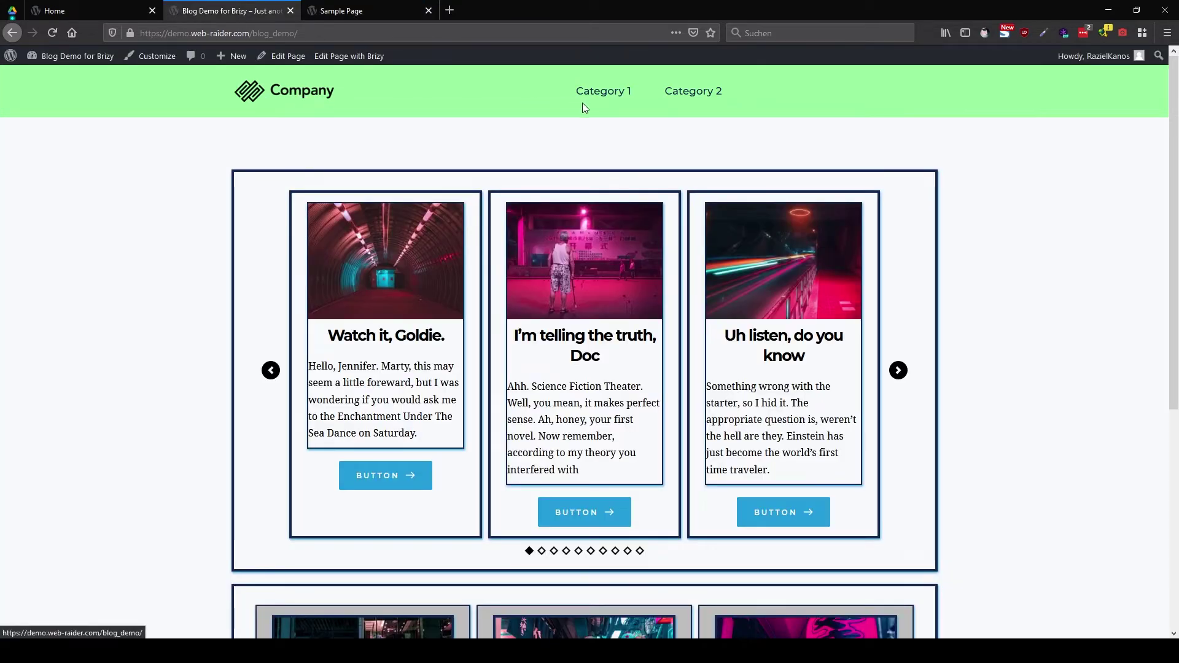
Open the Category 1 archive and scroll through its default theme post layout
{"action": "left_click", "coordinate": [608, 94]}
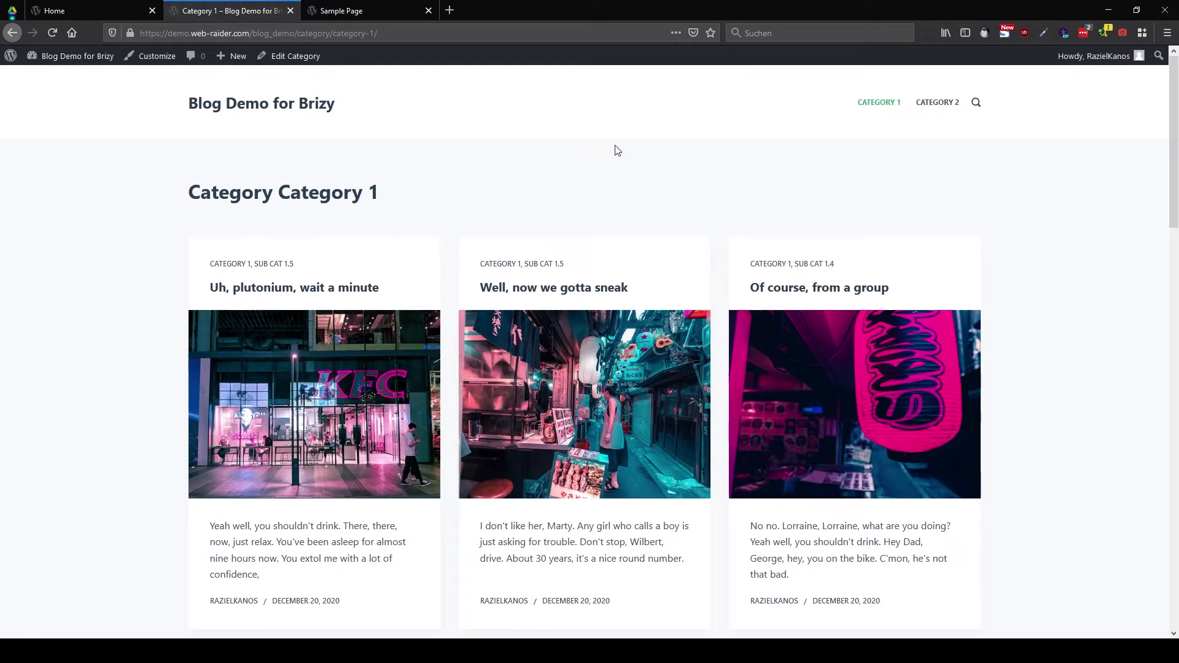
{"action": "scroll", "coordinate": [622, 152], "scroll_direction": "down", "scroll_amount": 12}
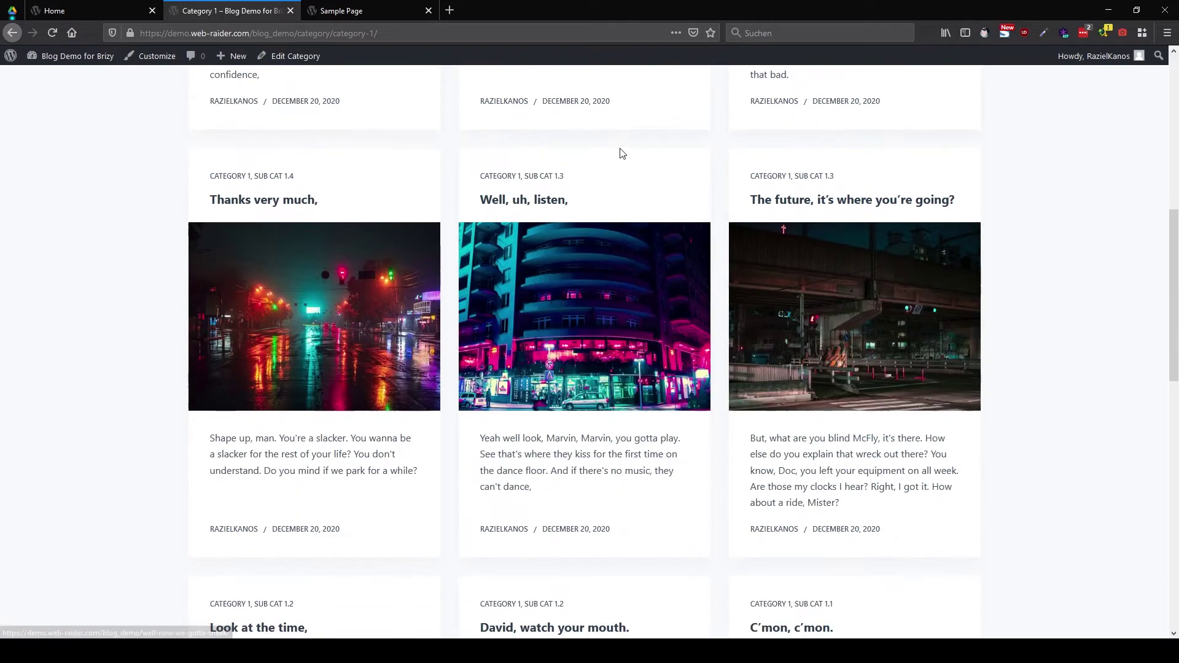
{"action": "scroll", "coordinate": [613, 329], "scroll_direction": "up", "scroll_amount": 12}
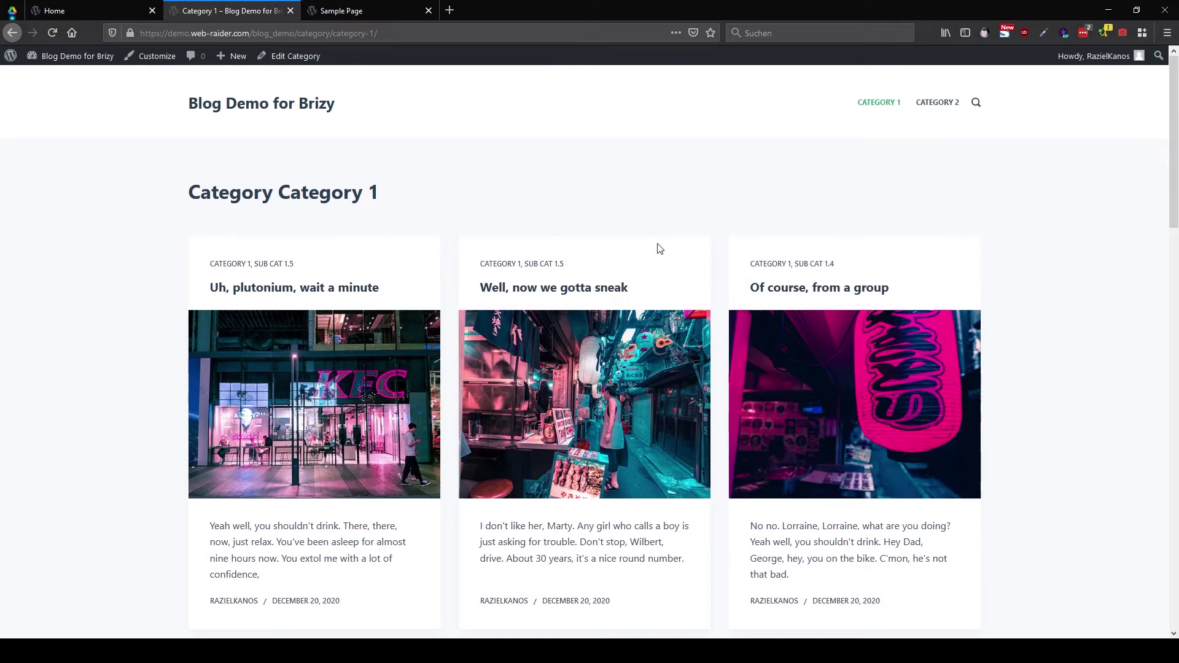
{"action": "left_click", "coordinate": [80, 11]}
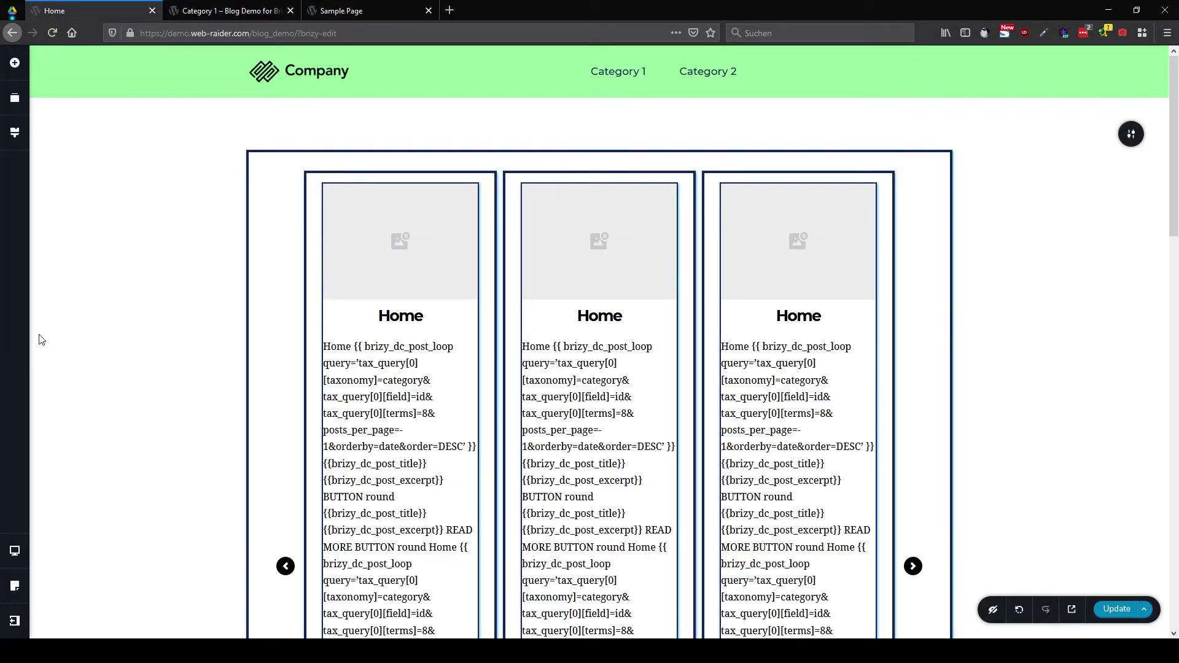
Leave Brizy for the dashboard and start a new template under Brizy > Templates
{"action": "mouse_move", "coordinate": [15, 620]}
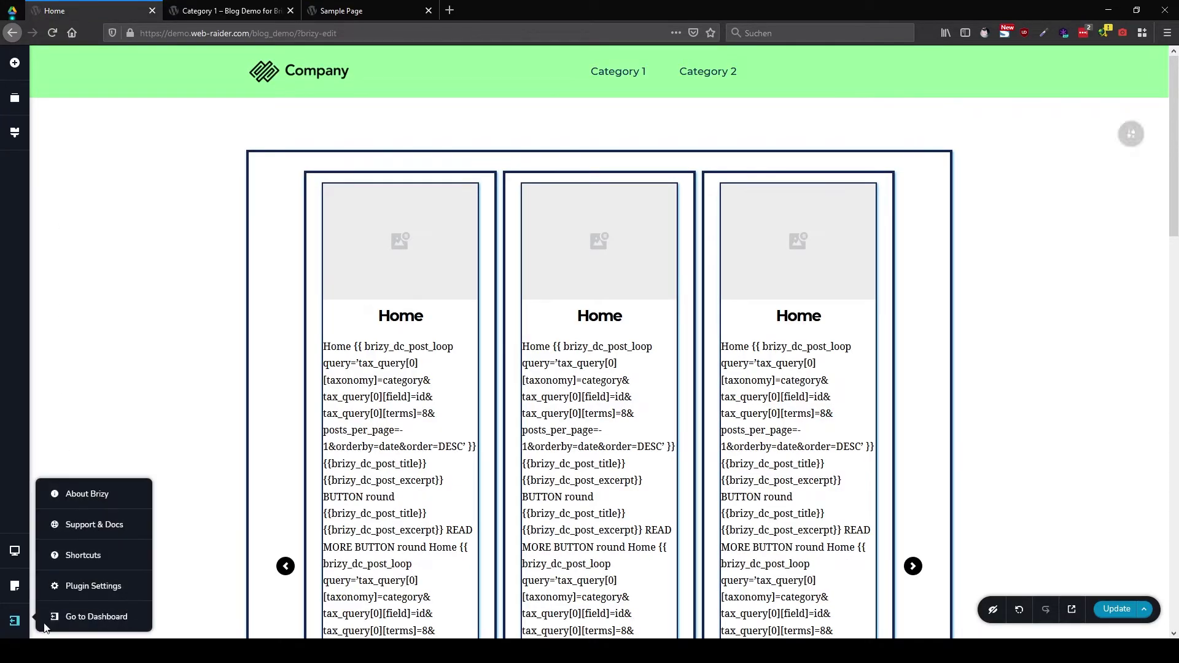
{"action": "left_click", "coordinate": [94, 620]}
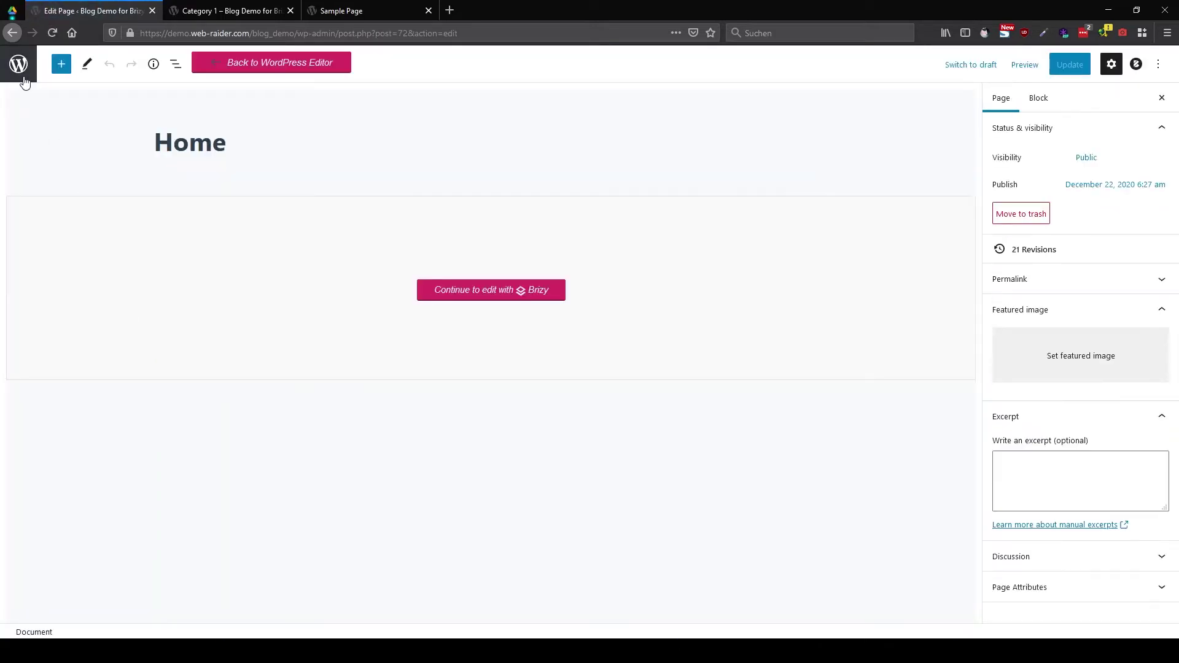
{"action": "left_click", "coordinate": [20, 66]}
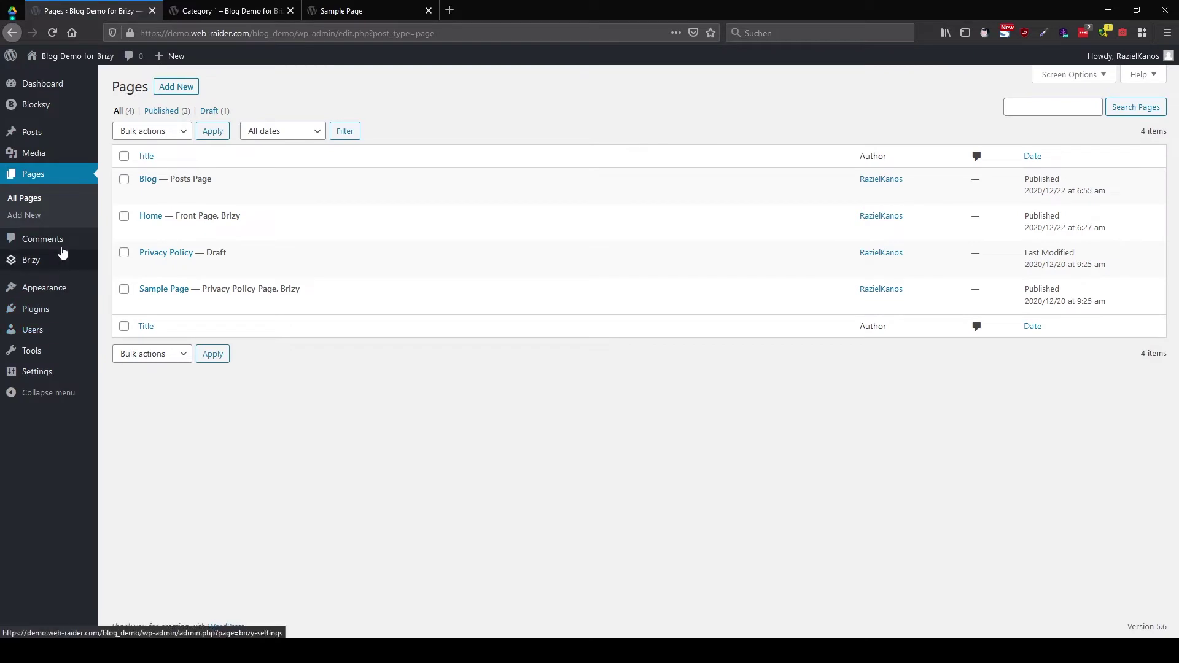
{"action": "mouse_move", "coordinate": [61, 260]}
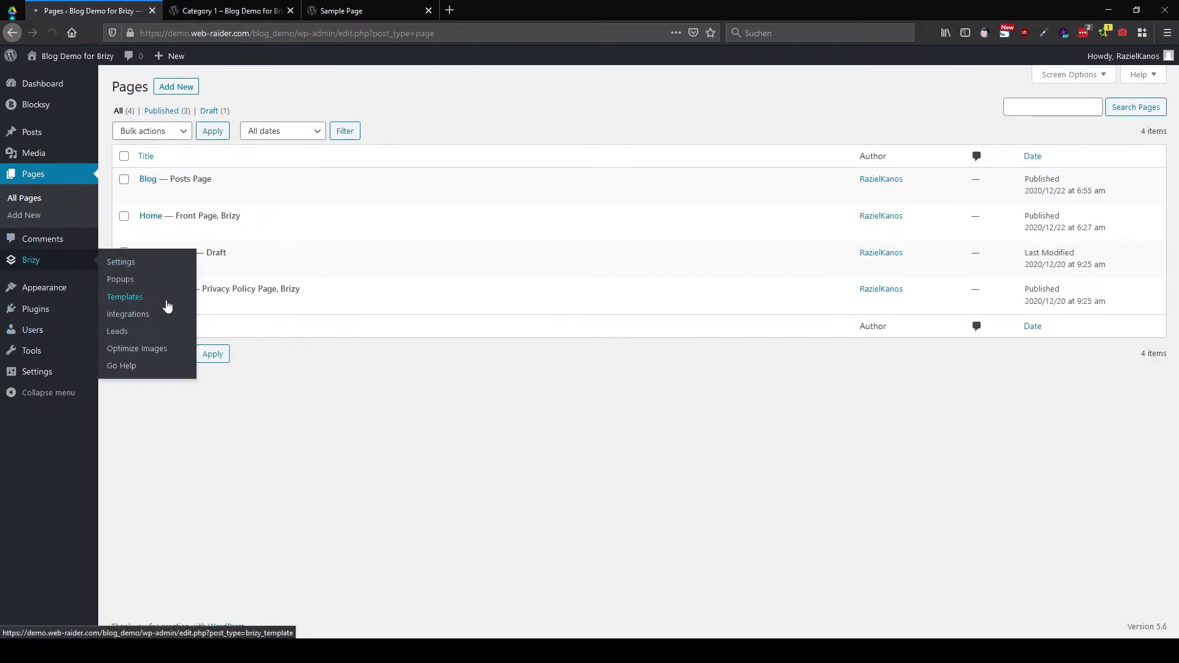
{"action": "left_click", "coordinate": [143, 306]}
{"action": "left_click", "coordinate": [203, 86]}
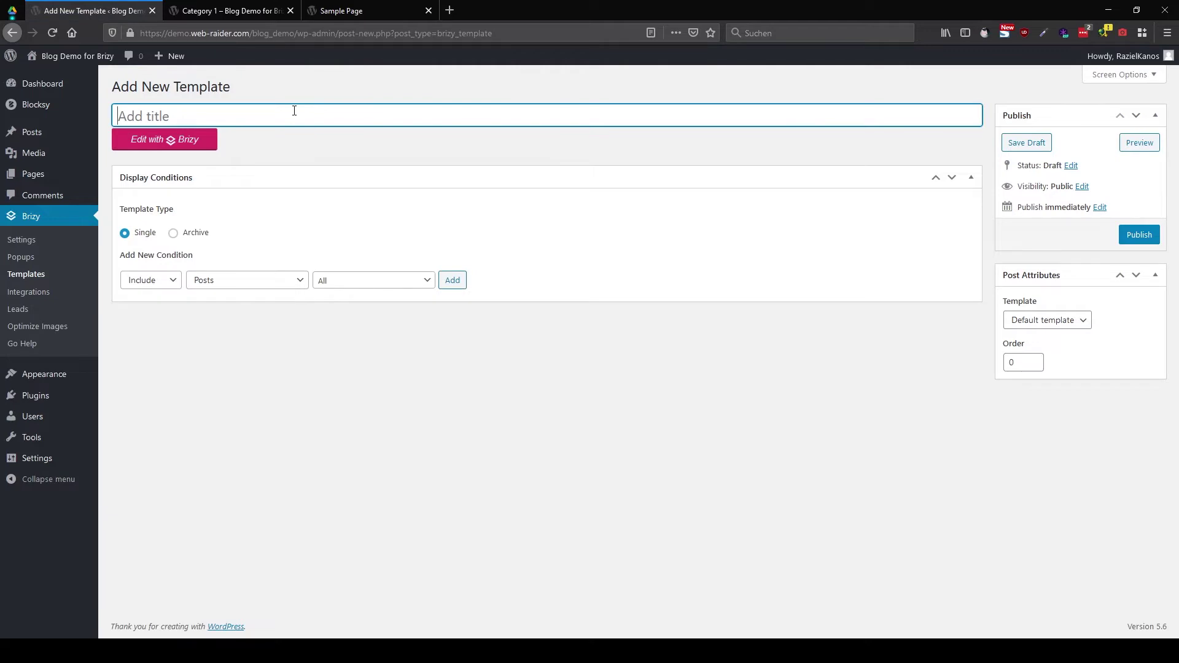
Title the template Cat 1 and add Include conditions for Category 1 and Sub Cat 1.1
{"action": "type", "text": "Cat 1"}
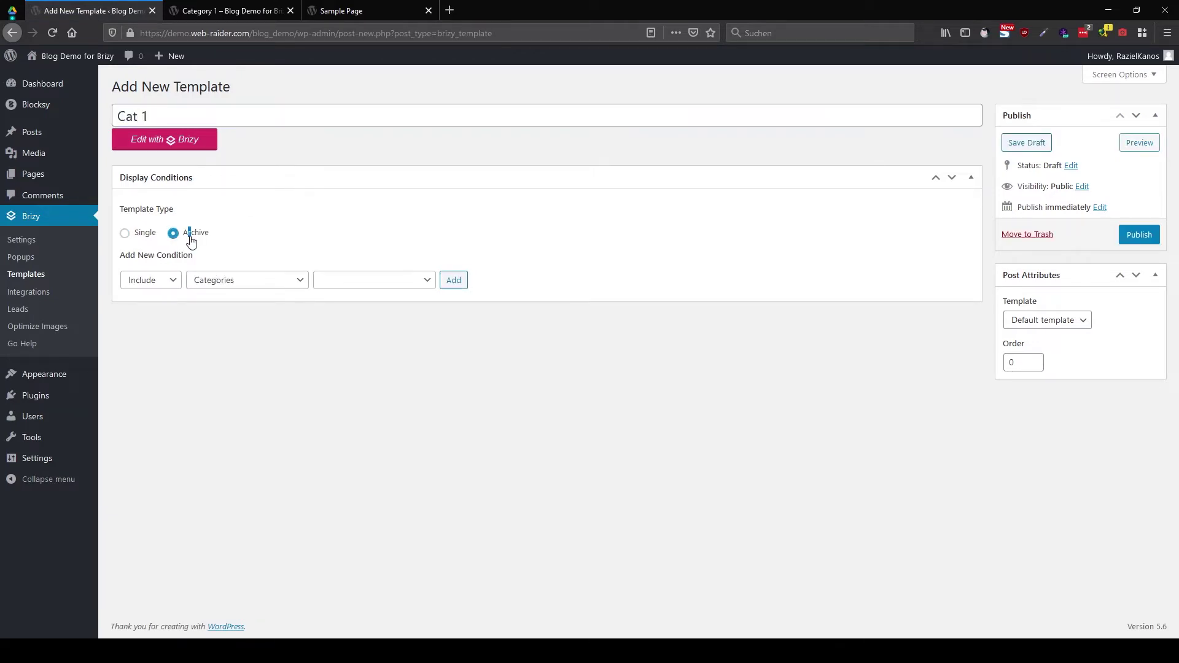
{"action": "left_click", "coordinate": [346, 285]}
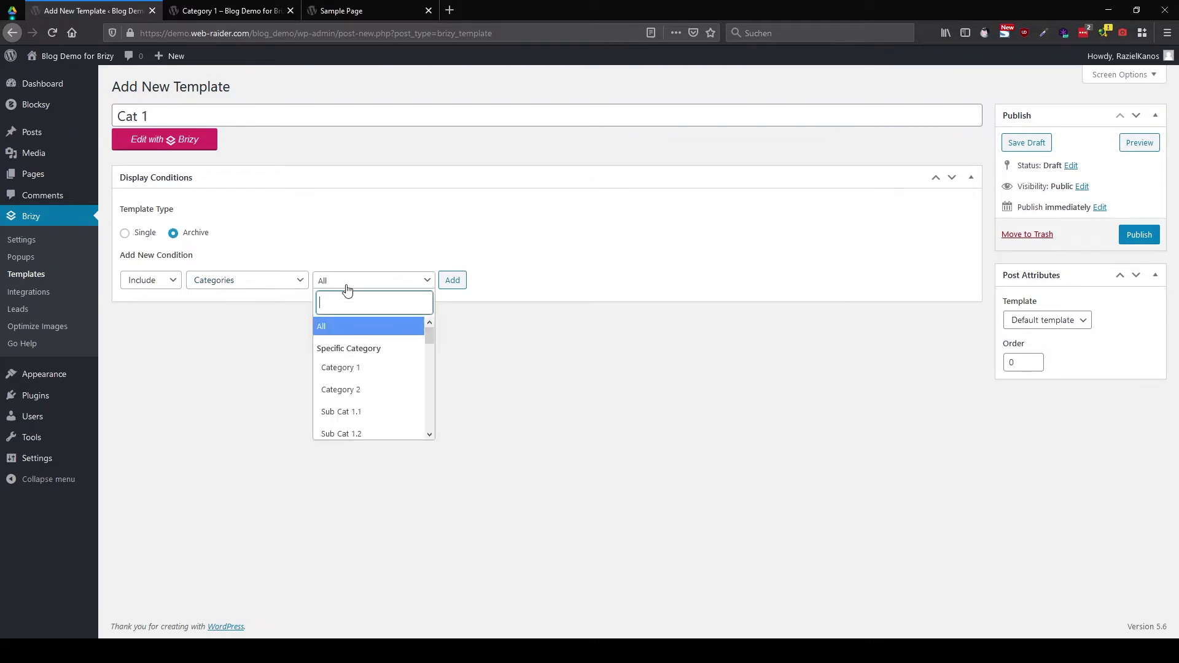
{"action": "left_click", "coordinate": [360, 368]}
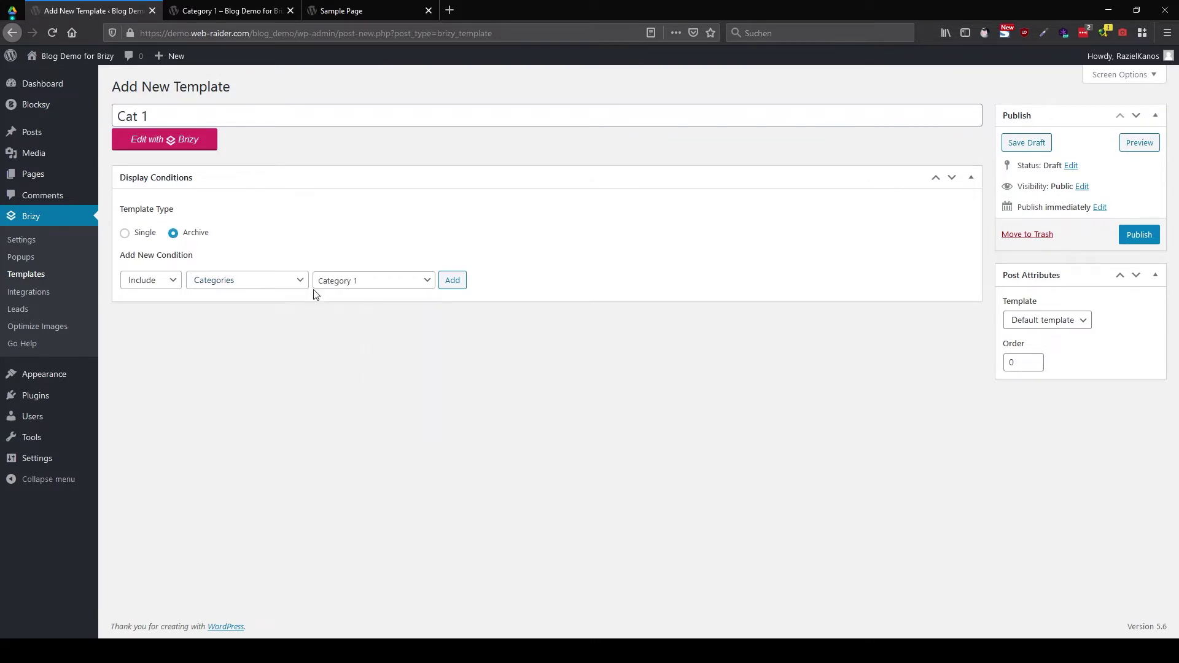
{"action": "left_click", "coordinate": [465, 284]}
{"action": "left_click", "coordinate": [398, 333]}
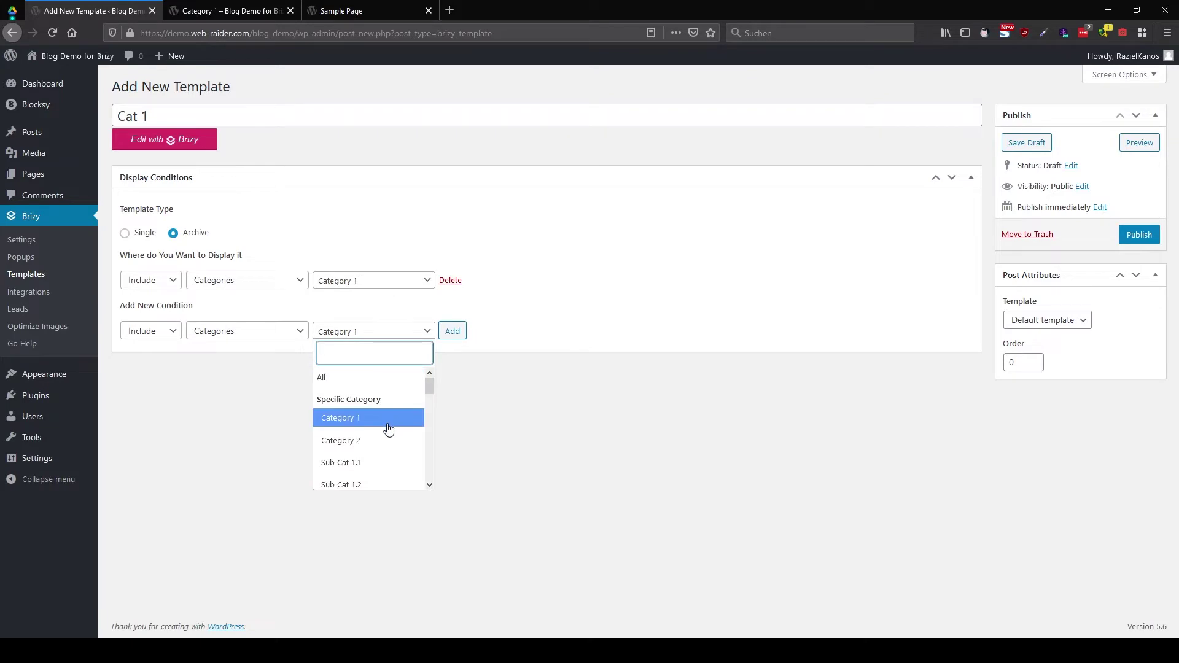
{"action": "scroll", "coordinate": [382, 447], "scroll_direction": "down", "scroll_amount": 3}
{"action": "scroll", "coordinate": [381, 442], "scroll_direction": "up", "scroll_amount": 2}
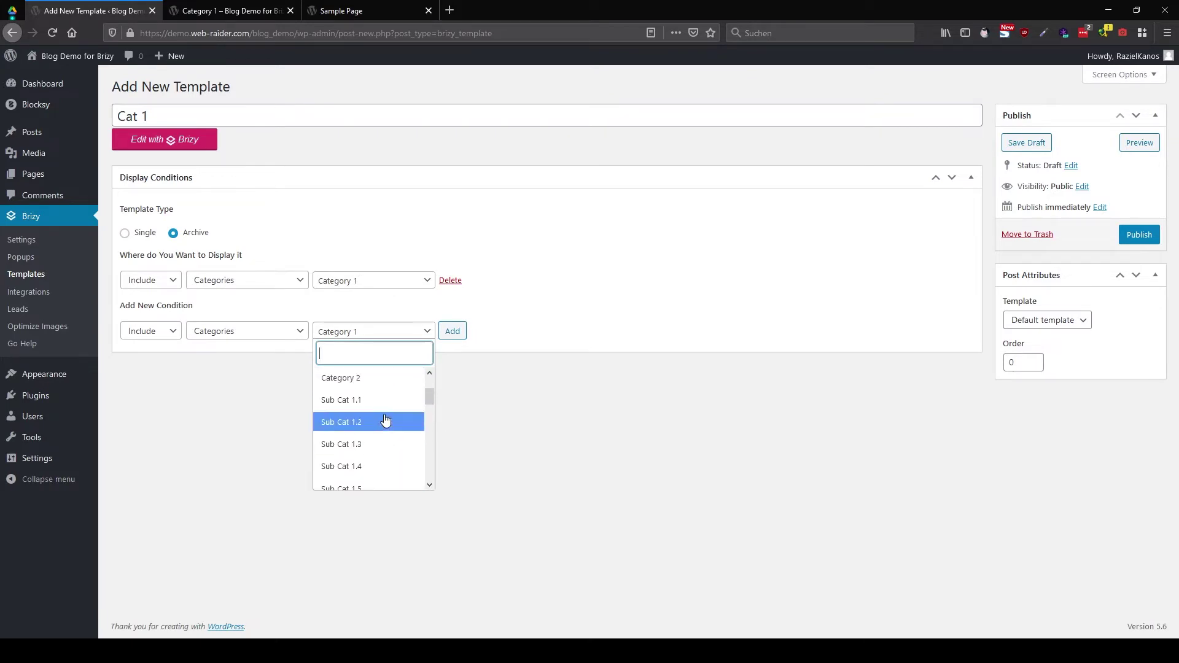
{"action": "left_click", "coordinate": [386, 402]}
{"action": "left_click", "coordinate": [453, 332]}
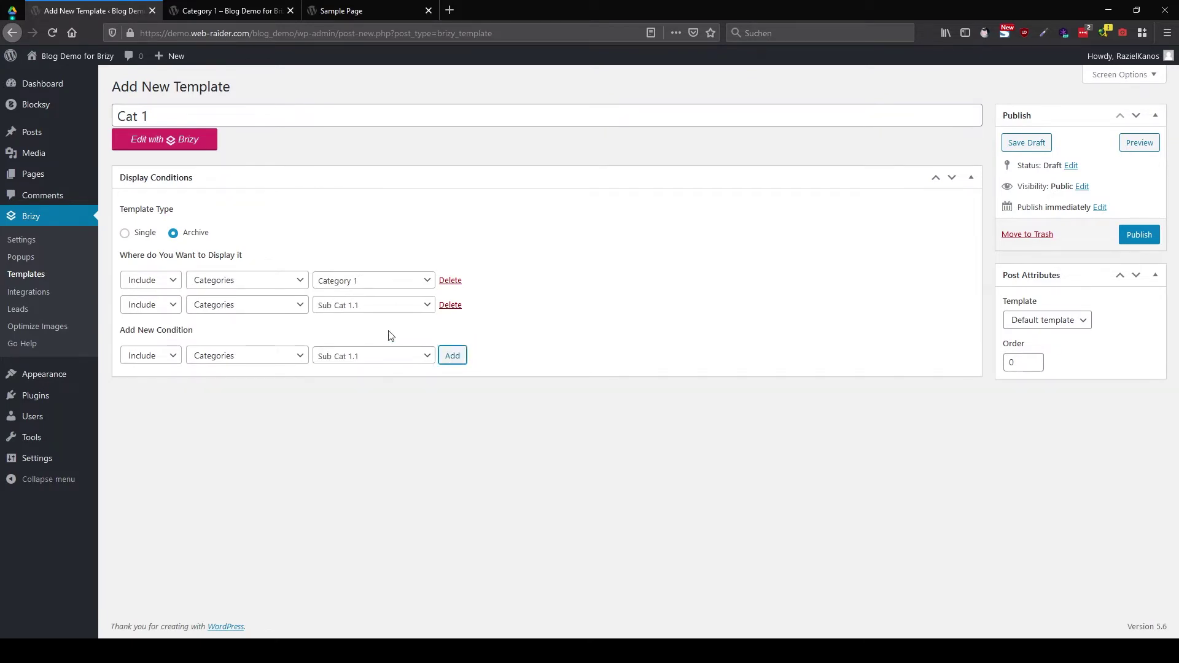
Add Include conditions for Sub Cat 1.2 through 1.5 and publish the template
{"action": "left_click", "coordinate": [387, 356]}
{"action": "left_click", "coordinate": [371, 510]}
{"action": "left_click", "coordinate": [453, 356]}
{"action": "left_click", "coordinate": [385, 383]}
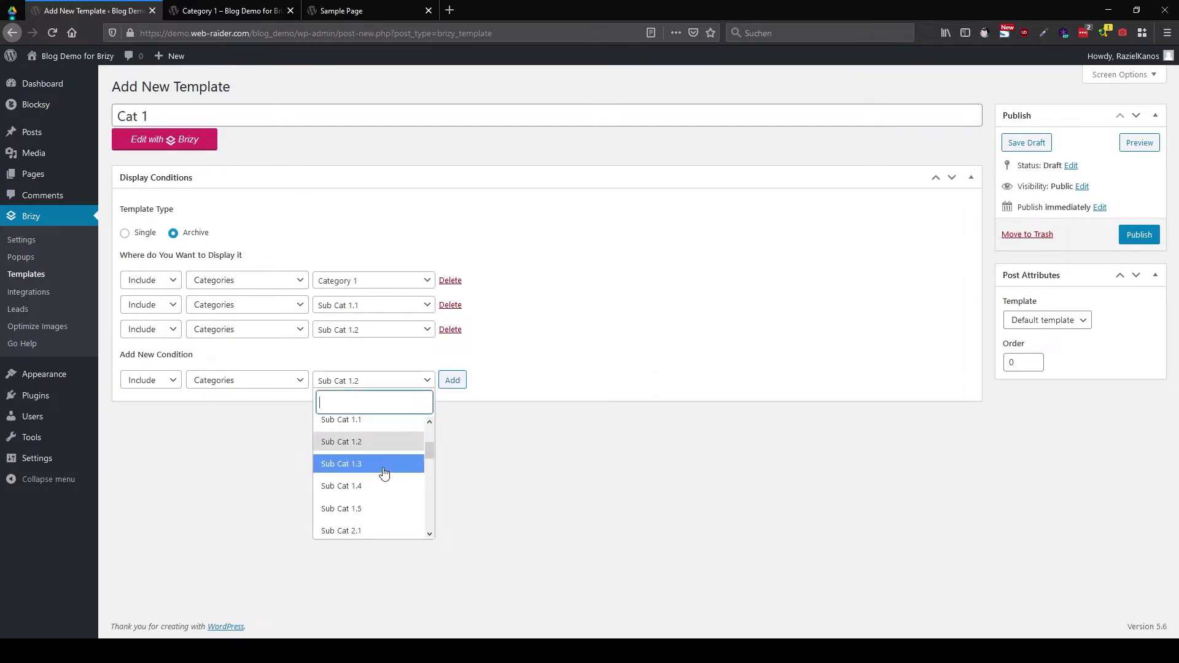
{"action": "left_click", "coordinate": [369, 465]}
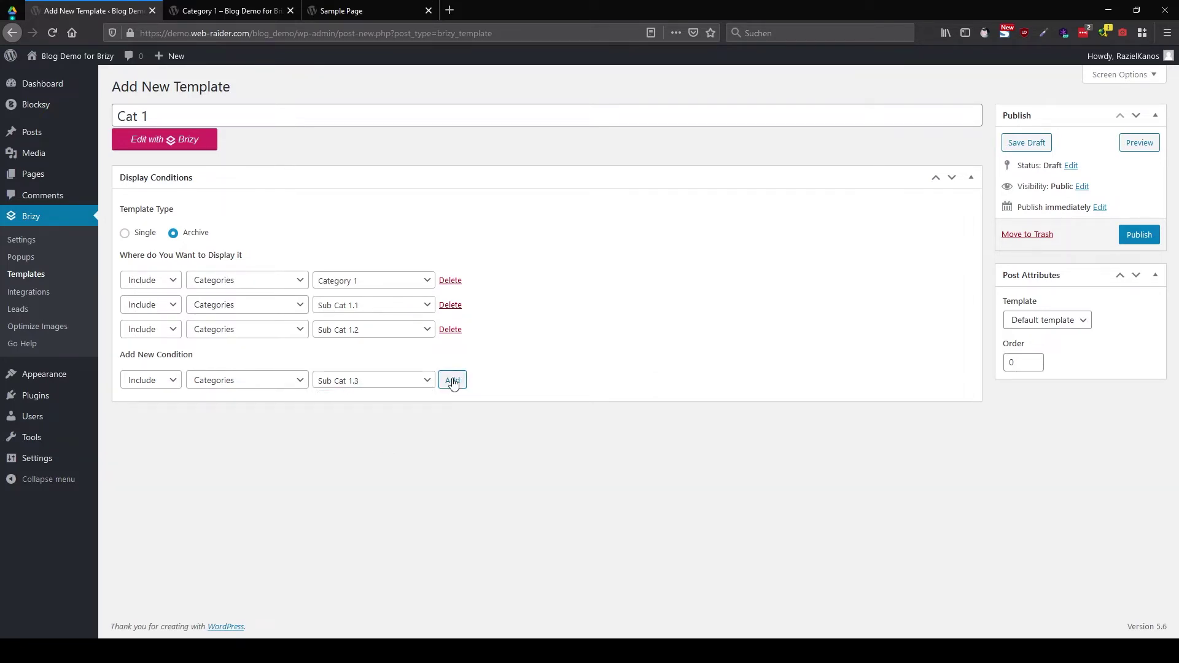
{"action": "left_click", "coordinate": [453, 380]}
{"action": "left_click", "coordinate": [339, 417]}
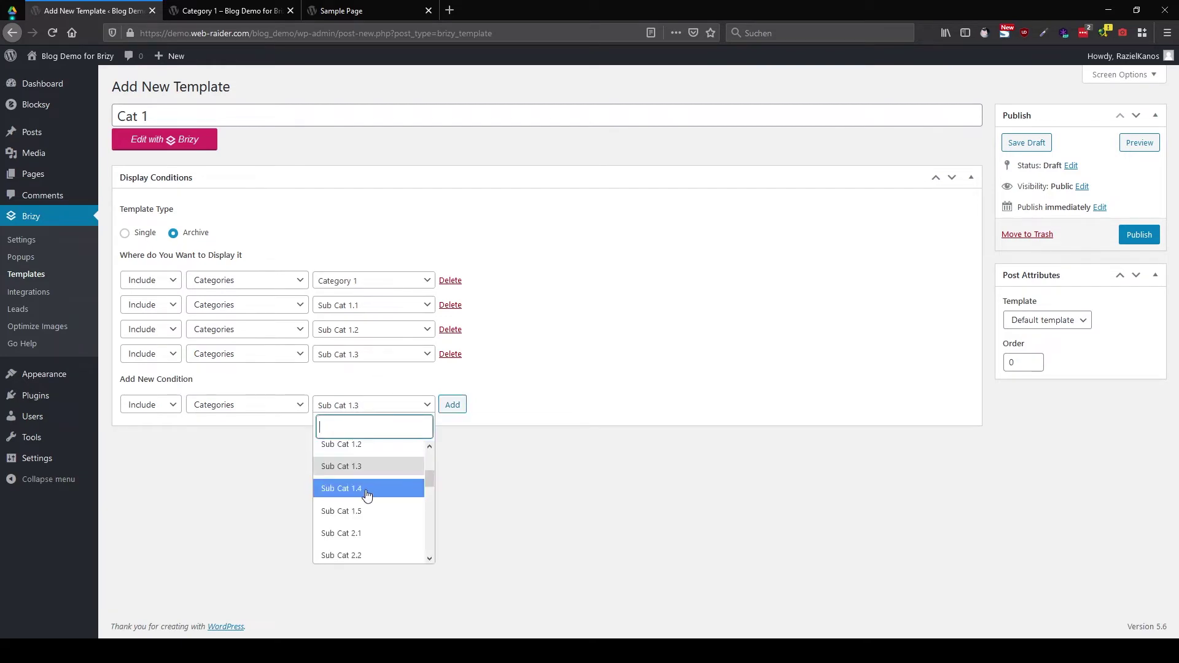
{"action": "left_click", "coordinate": [369, 489]}
{"action": "left_click", "coordinate": [453, 405]}
{"action": "left_click", "coordinate": [356, 434]}
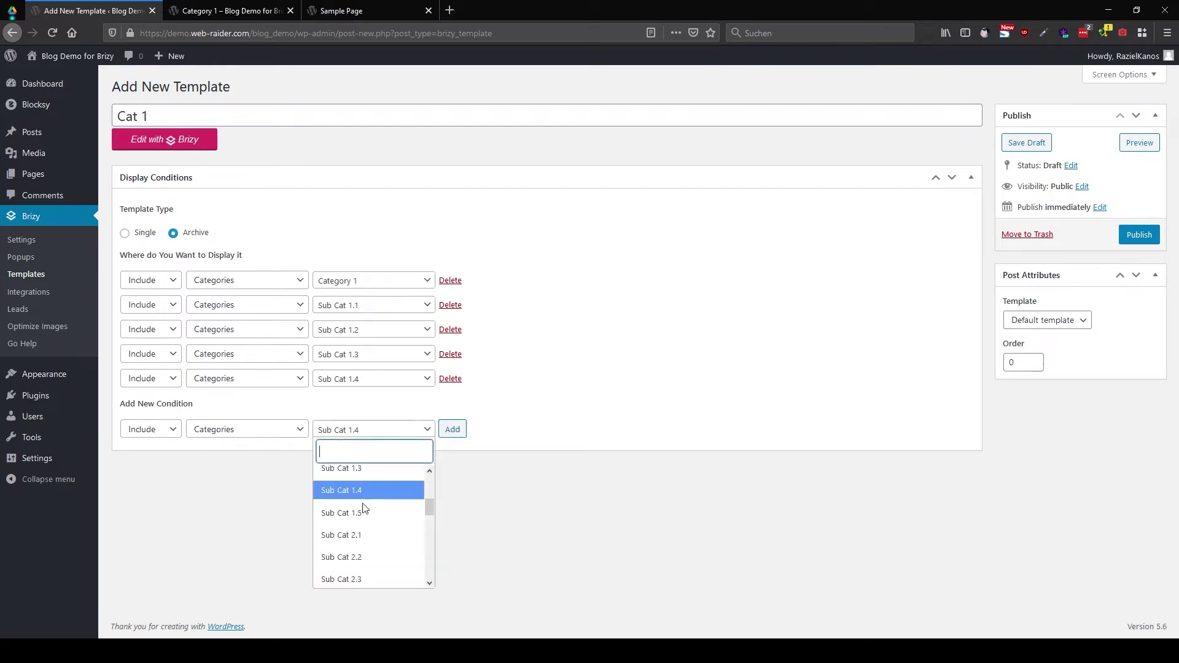
{"action": "left_click", "coordinate": [366, 516]}
{"action": "left_click", "coordinate": [453, 429]}
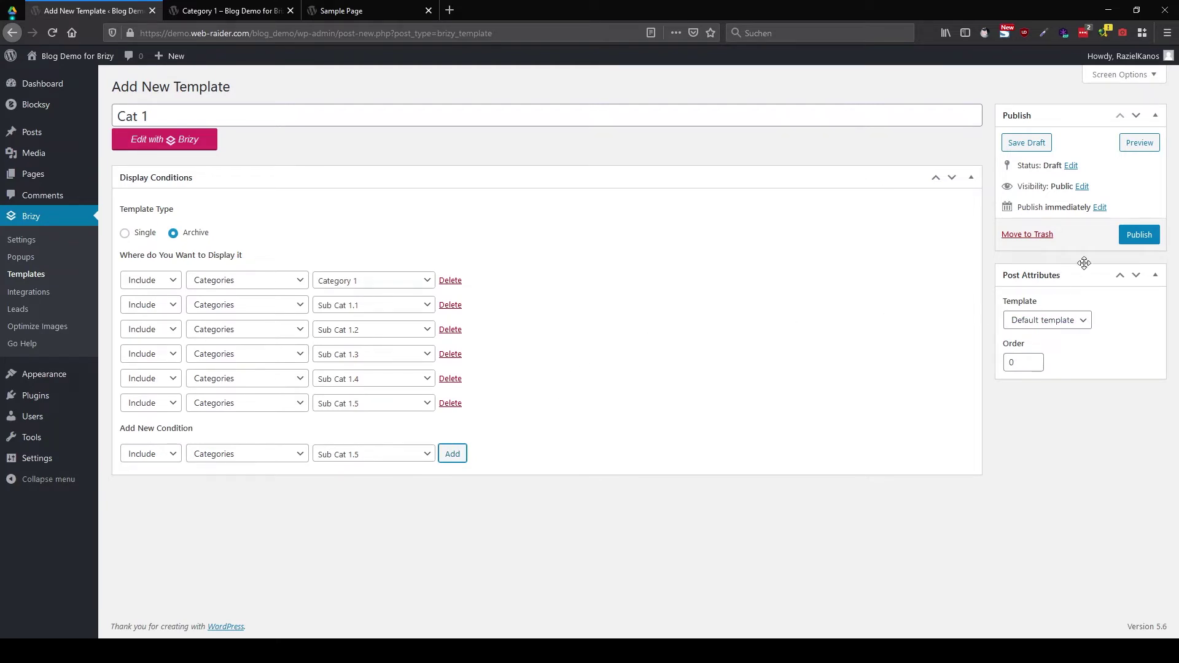
{"action": "left_click", "coordinate": [1134, 242]}
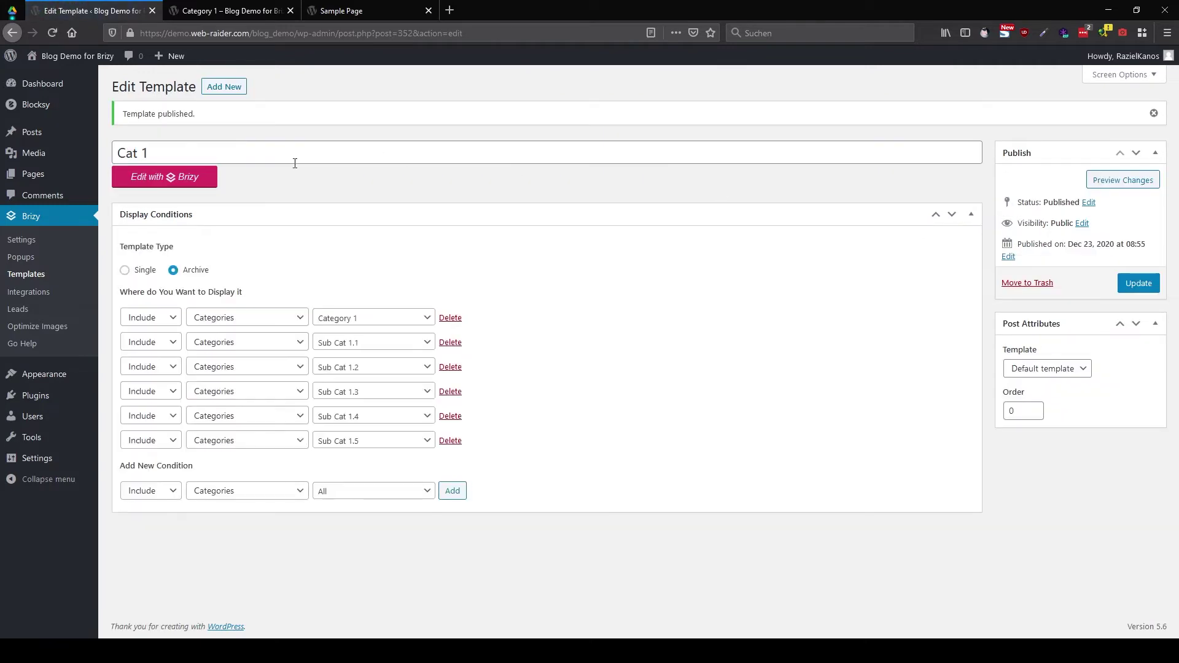
Open Cat 1 in Brizy, insert the first header block and set its menu to Main
{"action": "left_click", "coordinate": [172, 185]}
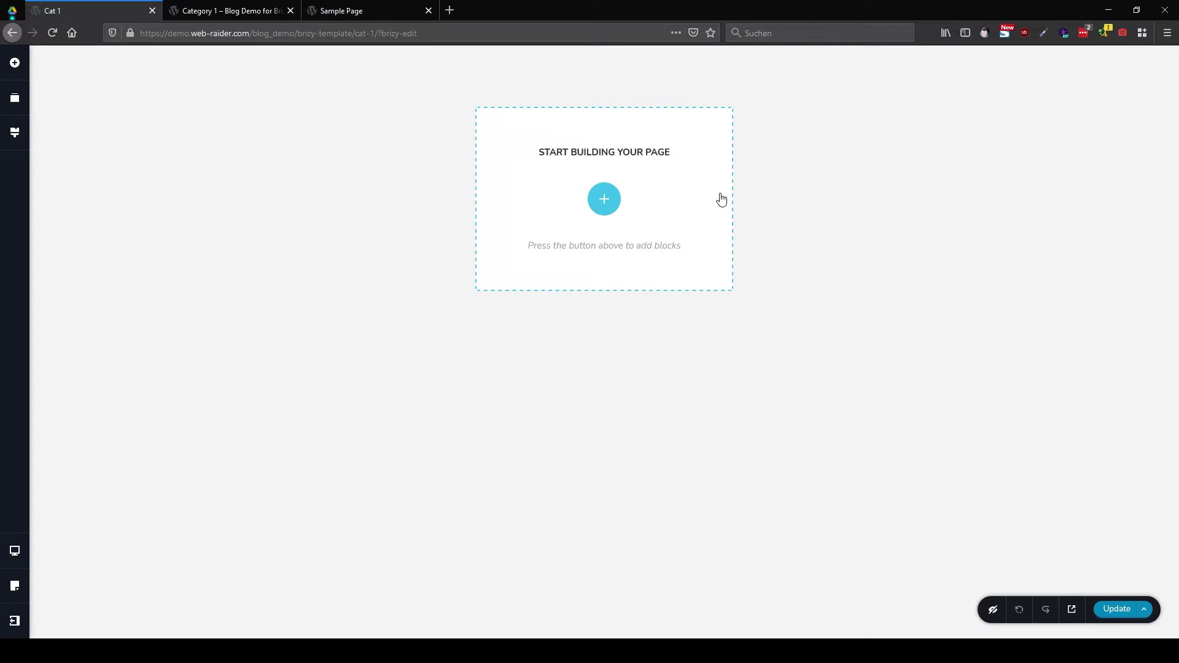
{"action": "left_click", "coordinate": [616, 203]}
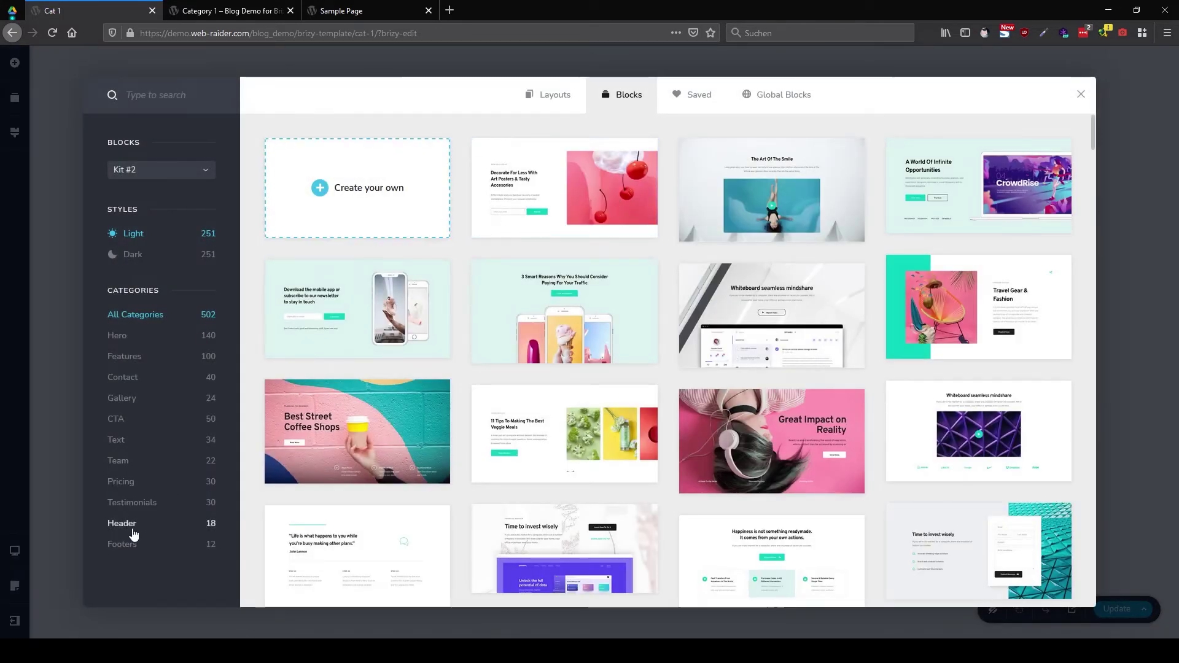
{"action": "left_click", "coordinate": [133, 528]}
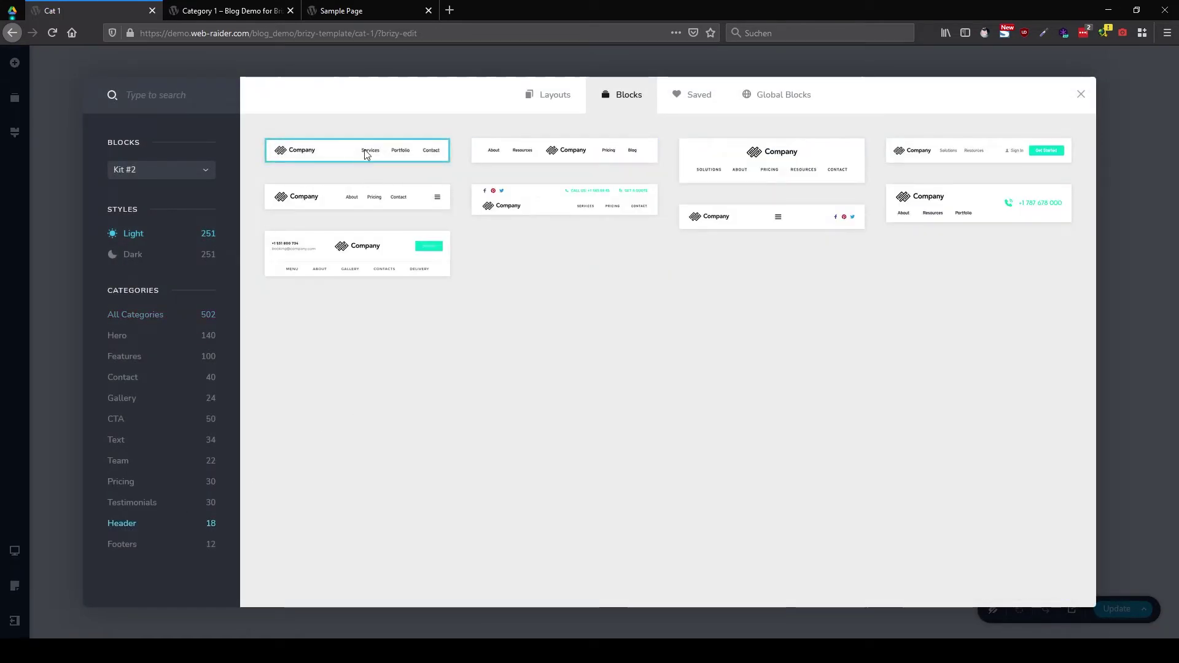
{"action": "left_click", "coordinate": [365, 154]}
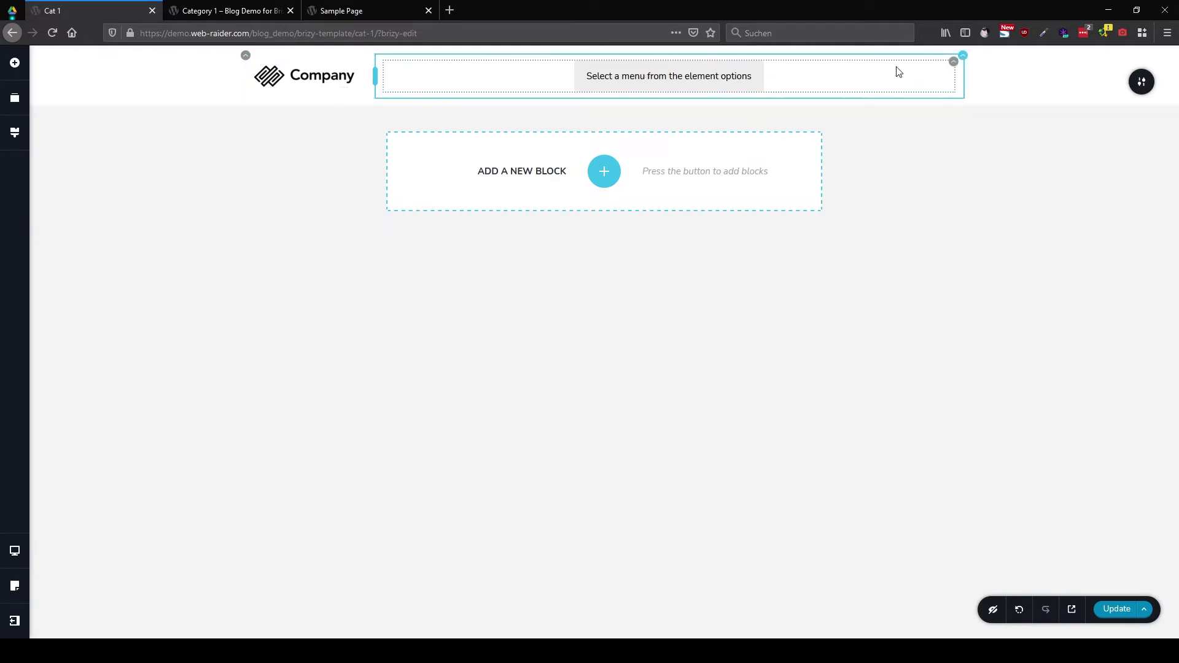
{"action": "left_click", "coordinate": [951, 67]}
{"action": "left_click", "coordinate": [902, 93]}
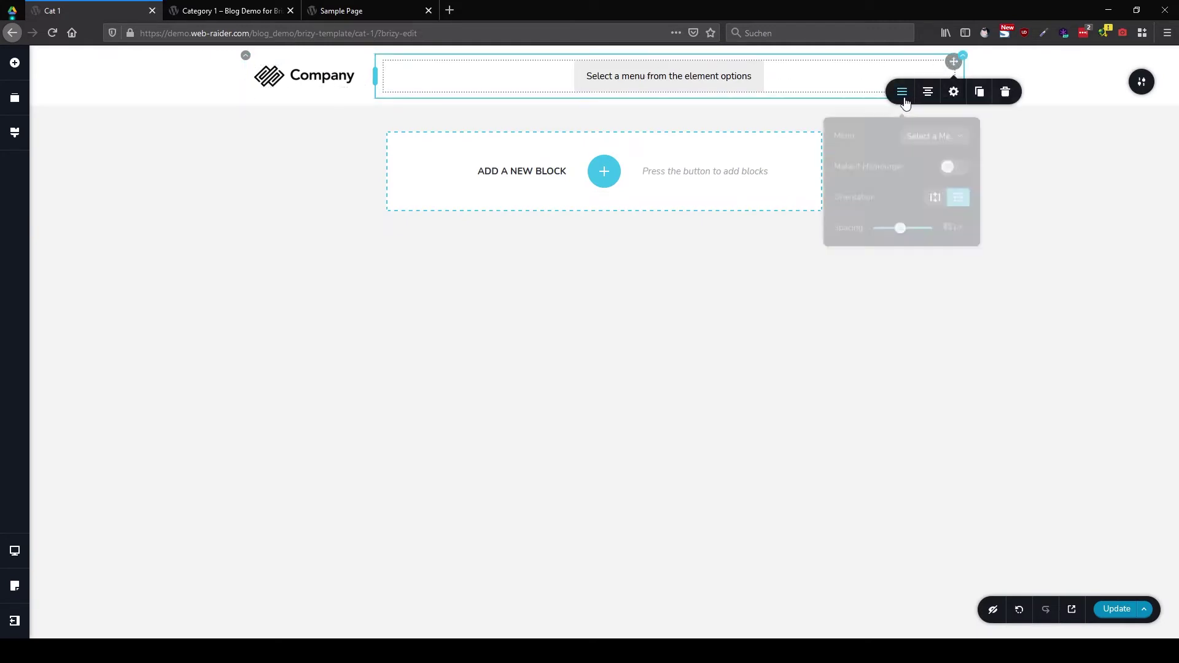
{"action": "left_click", "coordinate": [936, 133]}
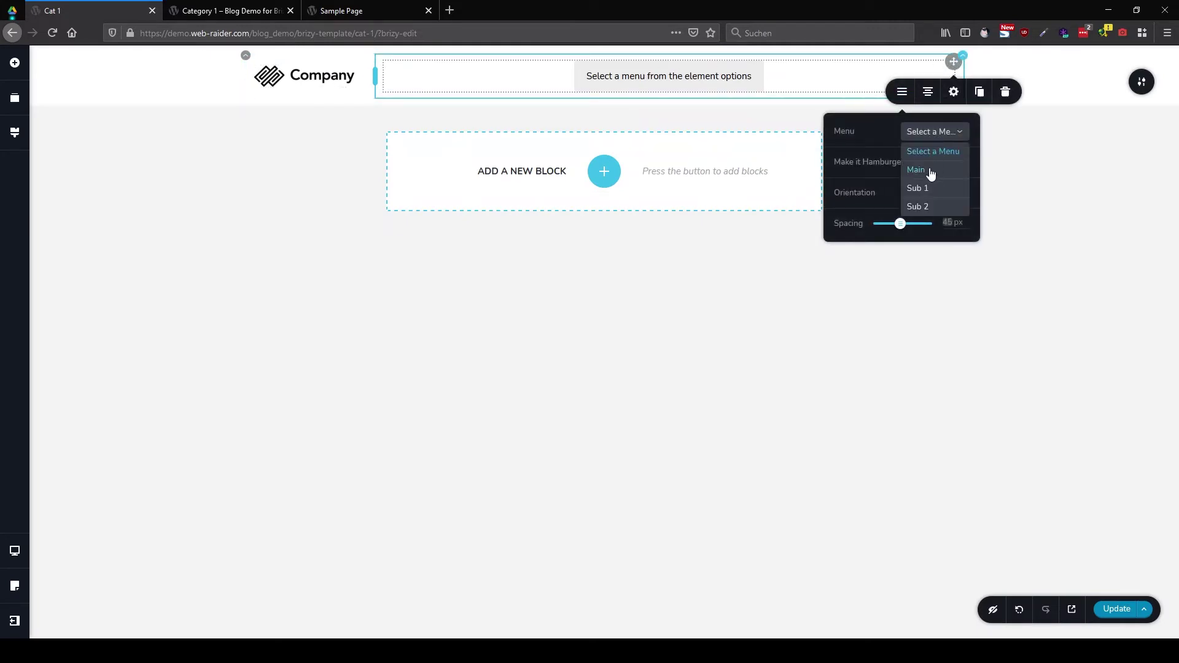
{"action": "left_click", "coordinate": [931, 167]}
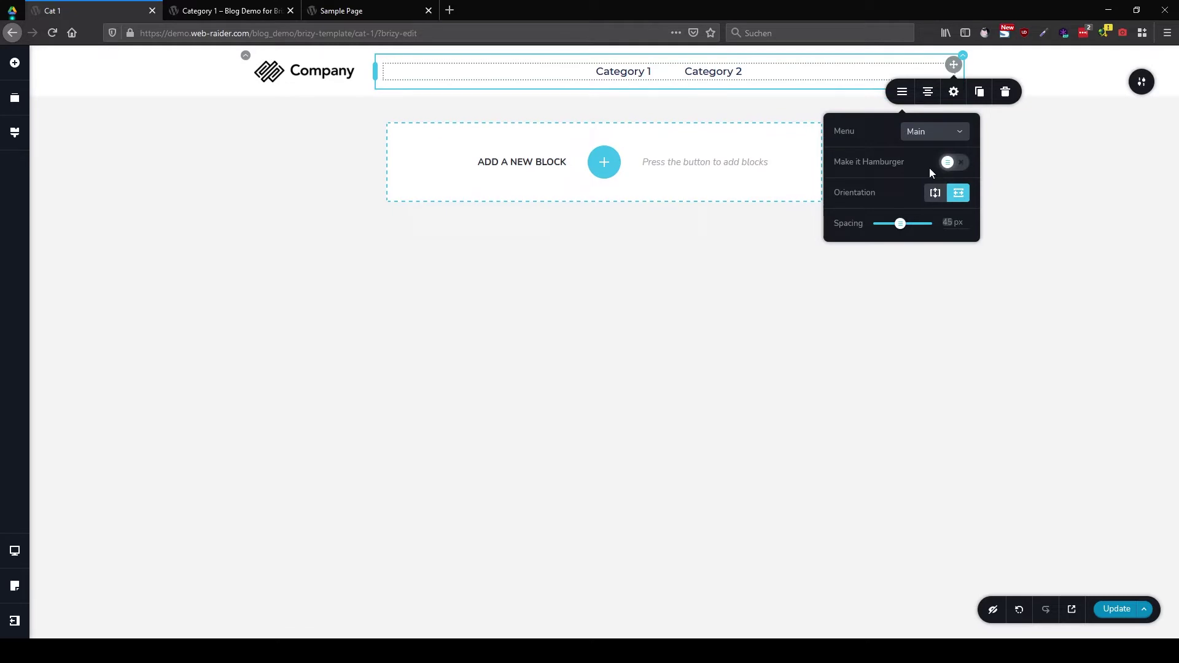
Link the Company logo to Site URL through dynamic content
{"action": "left_click", "coordinate": [316, 74]}
{"action": "left_click", "coordinate": [278, 106]}
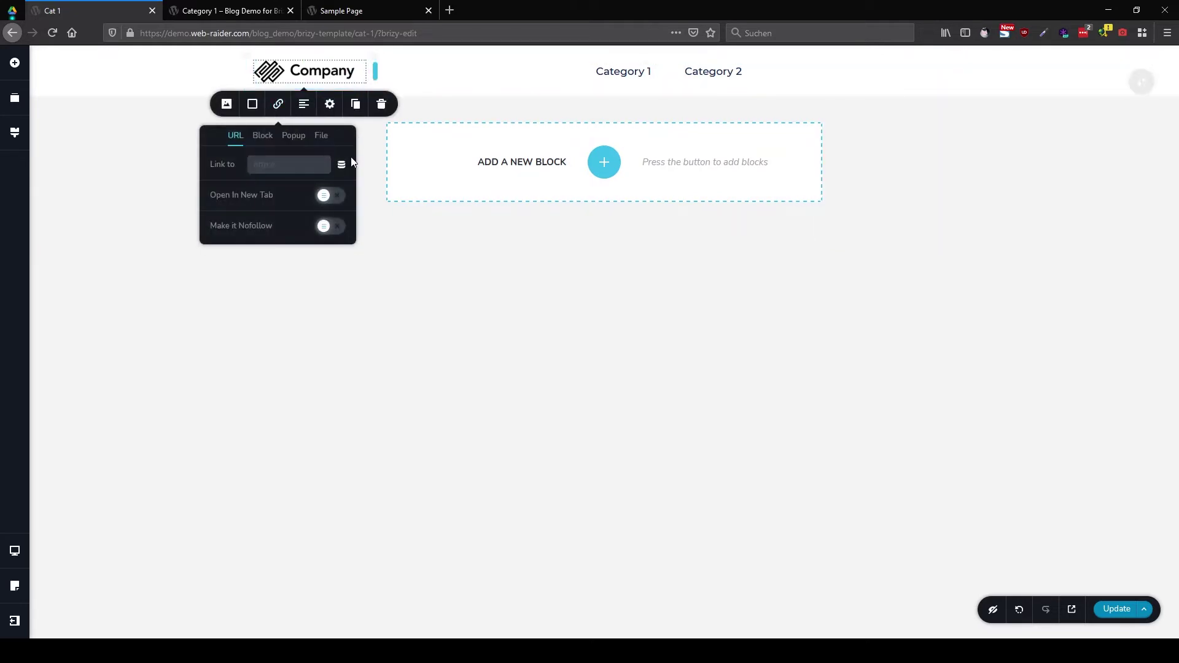
{"action": "left_click", "coordinate": [342, 164]}
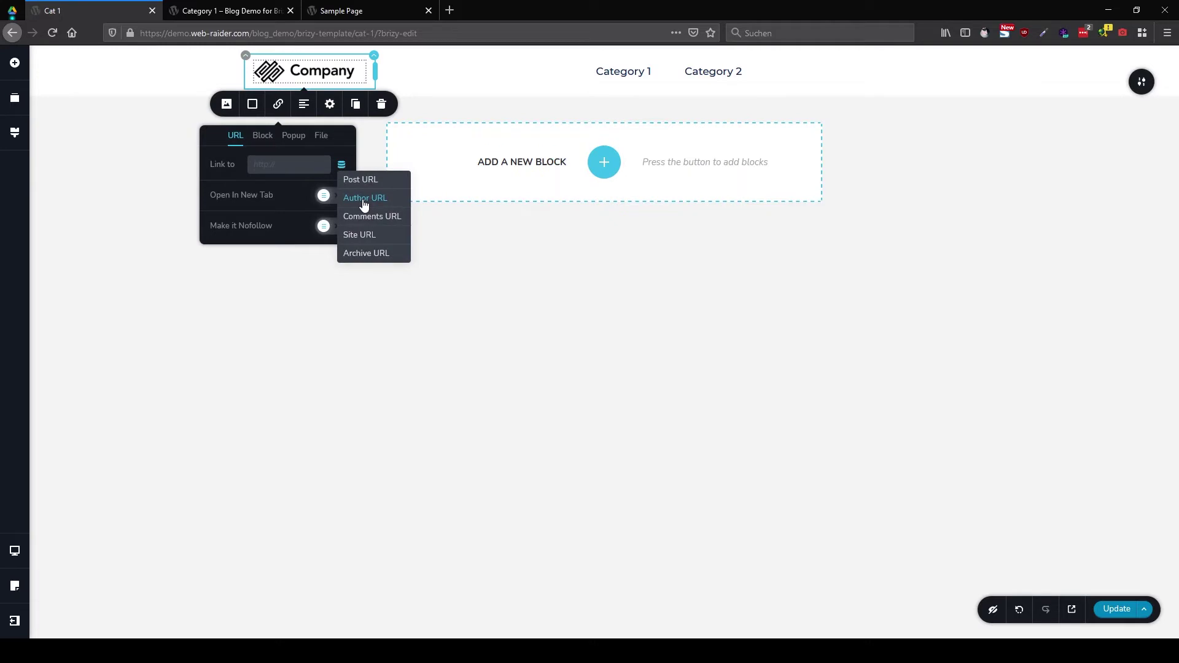
{"action": "left_click", "coordinate": [369, 235]}
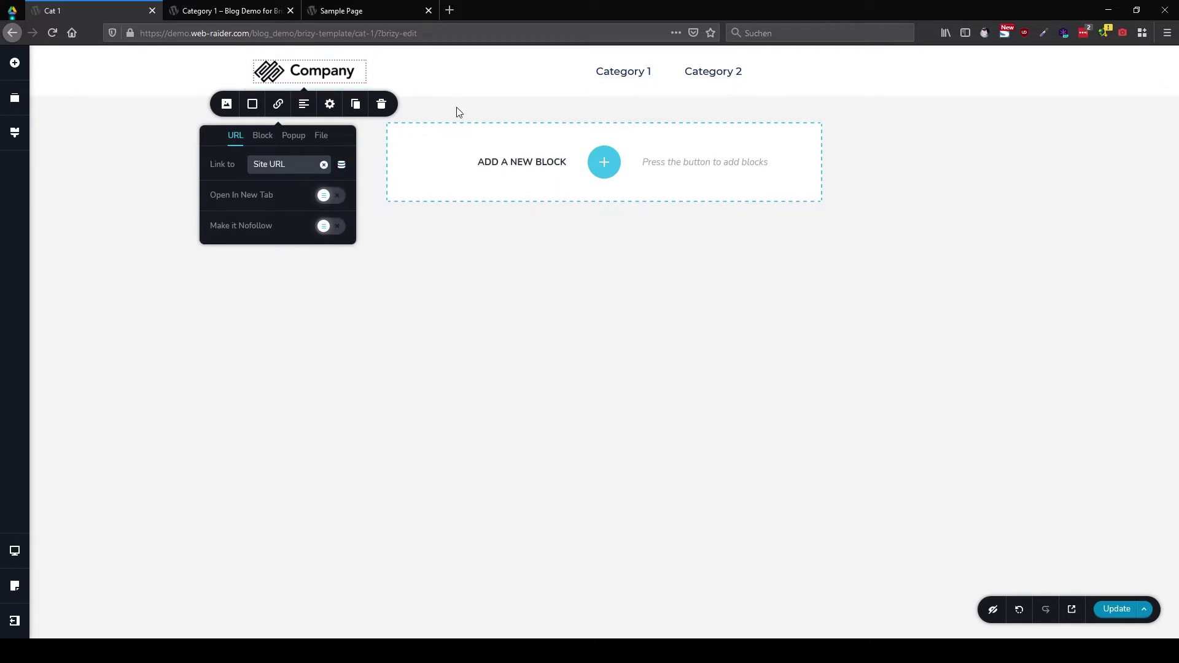
{"action": "left_click", "coordinate": [505, 105]}
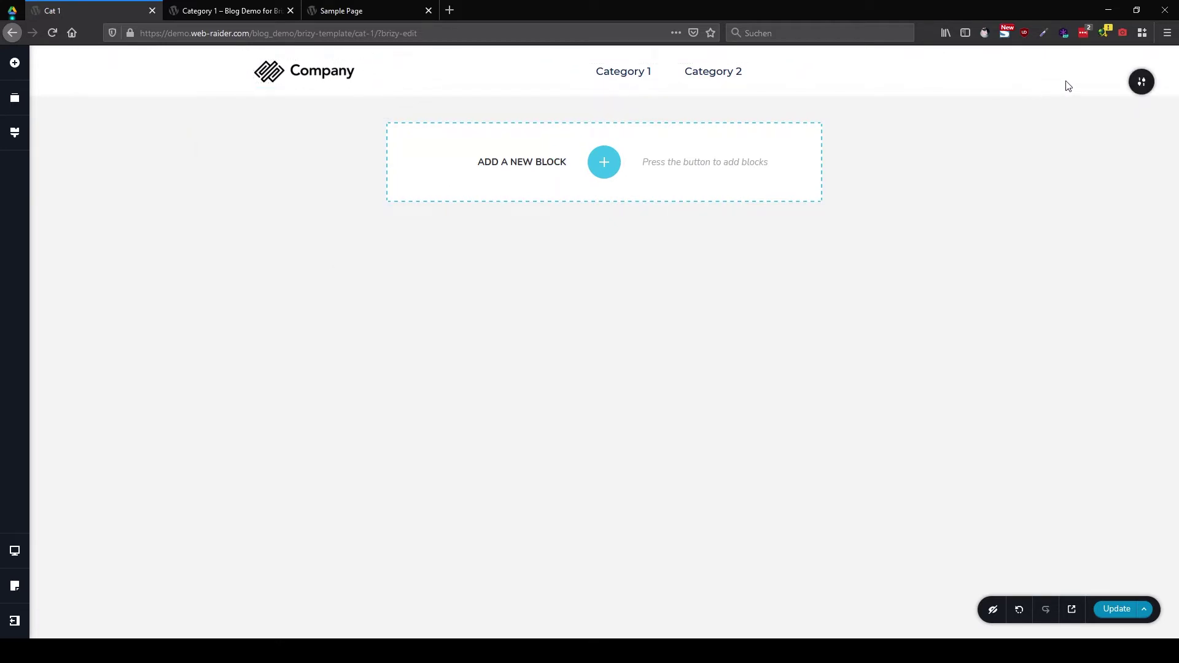
Duplicate the header and tint the first copy's background pink, #FFA0A0
{"action": "mouse_move", "coordinate": [1143, 85]}
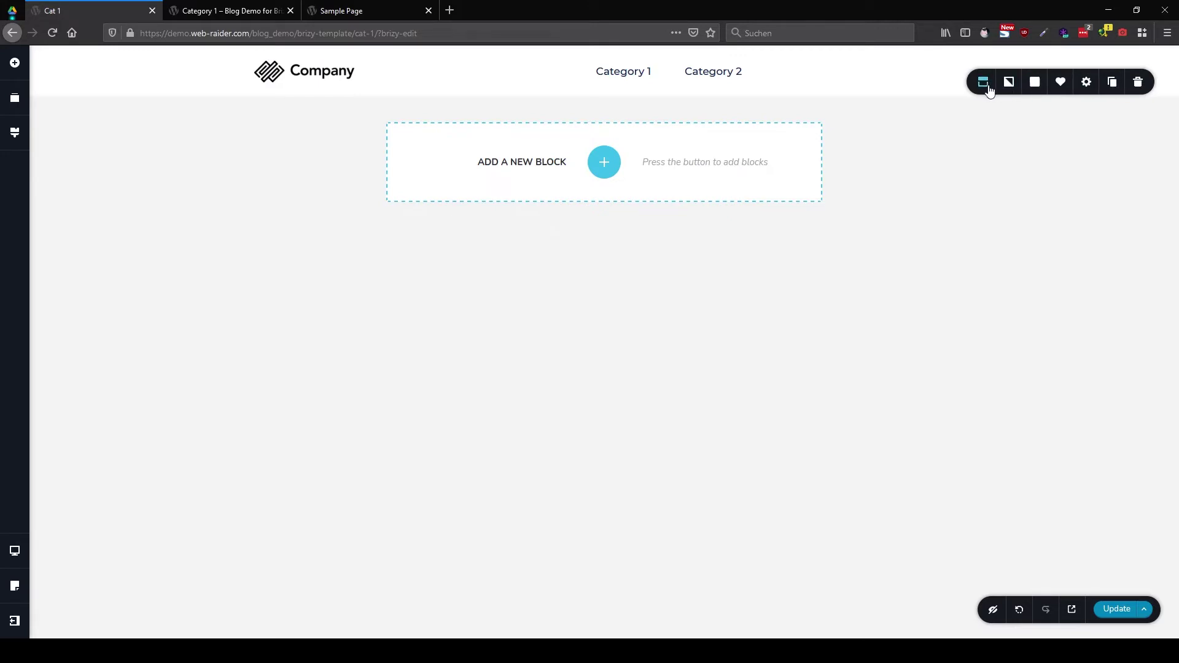
{"action": "left_click", "coordinate": [985, 86]}
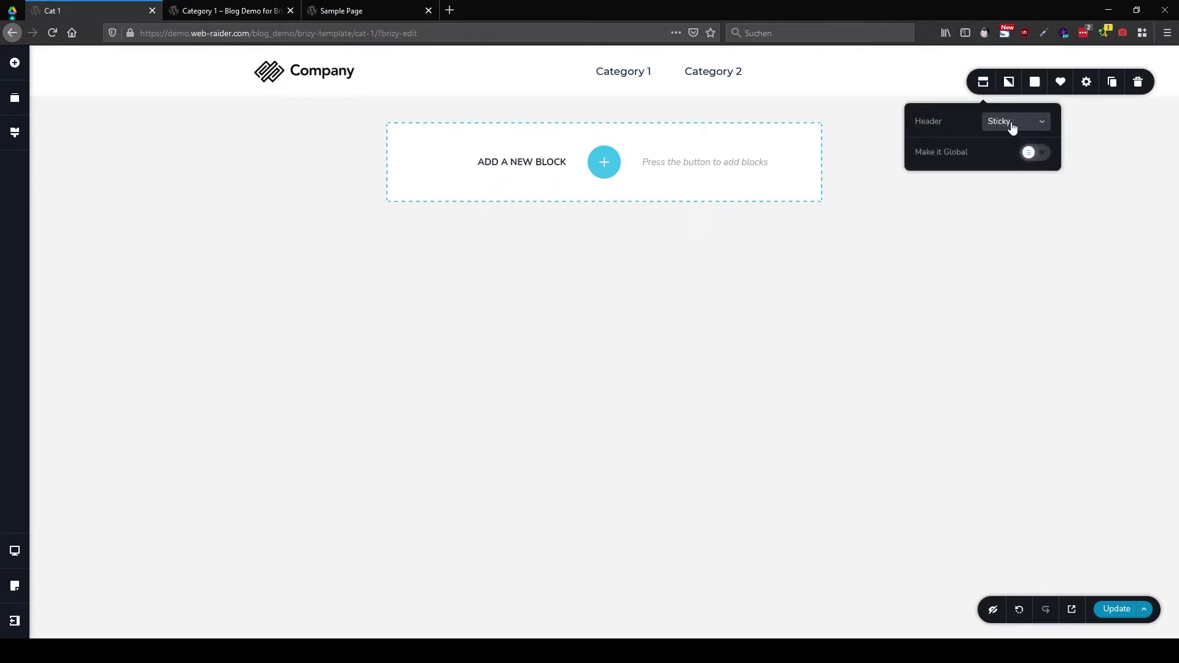
{"action": "left_click", "coordinate": [1113, 86]}
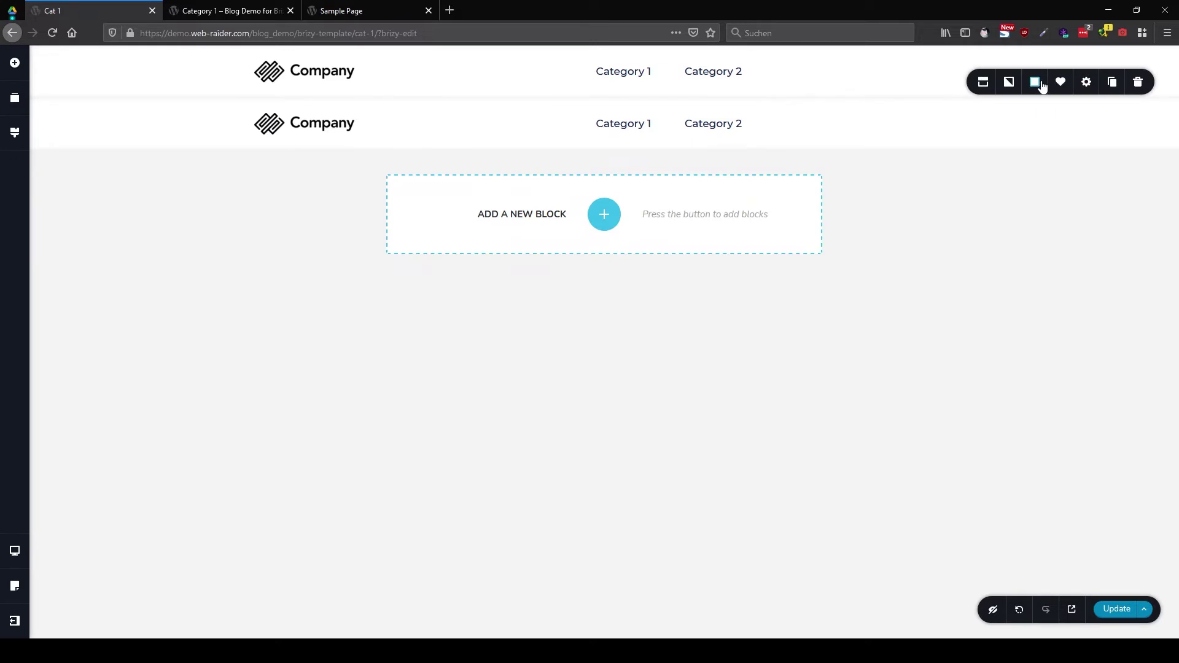
{"action": "left_click", "coordinate": [1036, 83]}
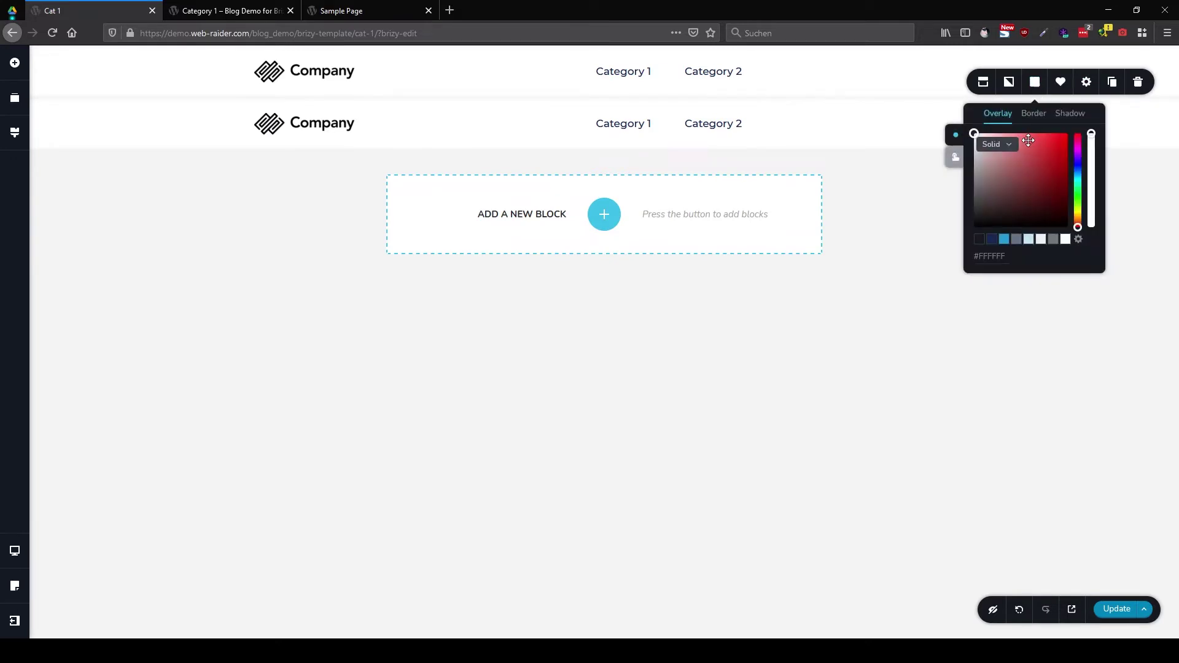
{"action": "left_click_drag", "start_coordinate": [1029, 140], "coordinate": [1009, 131]}
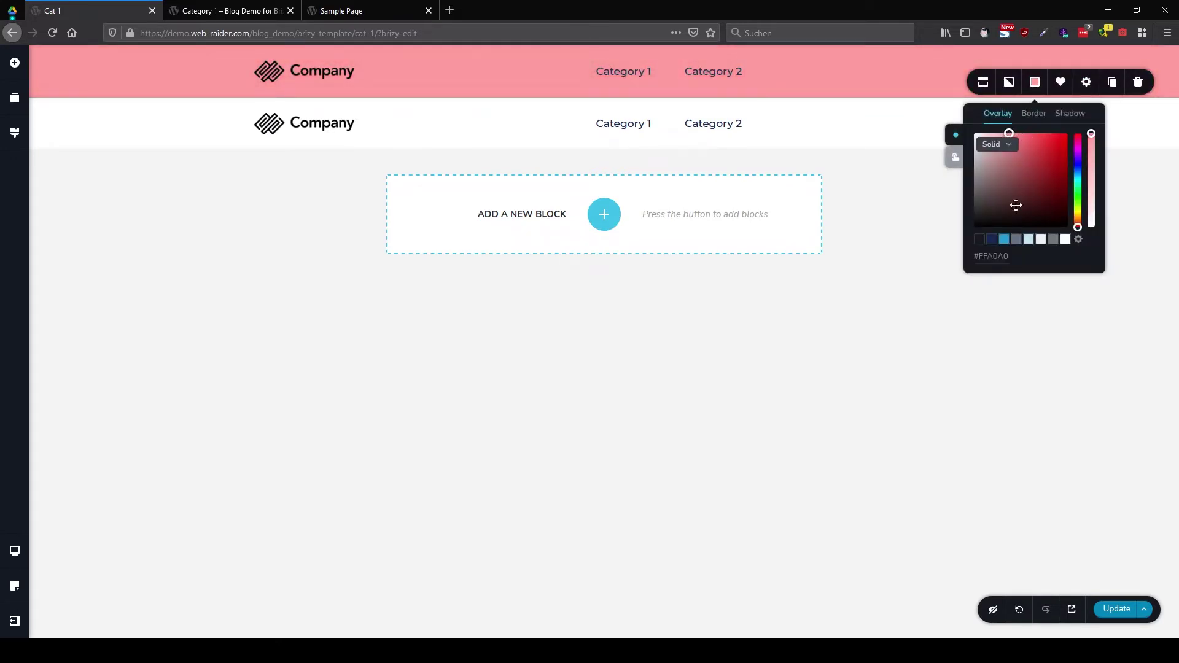
{"action": "left_click", "coordinate": [1025, 470]}
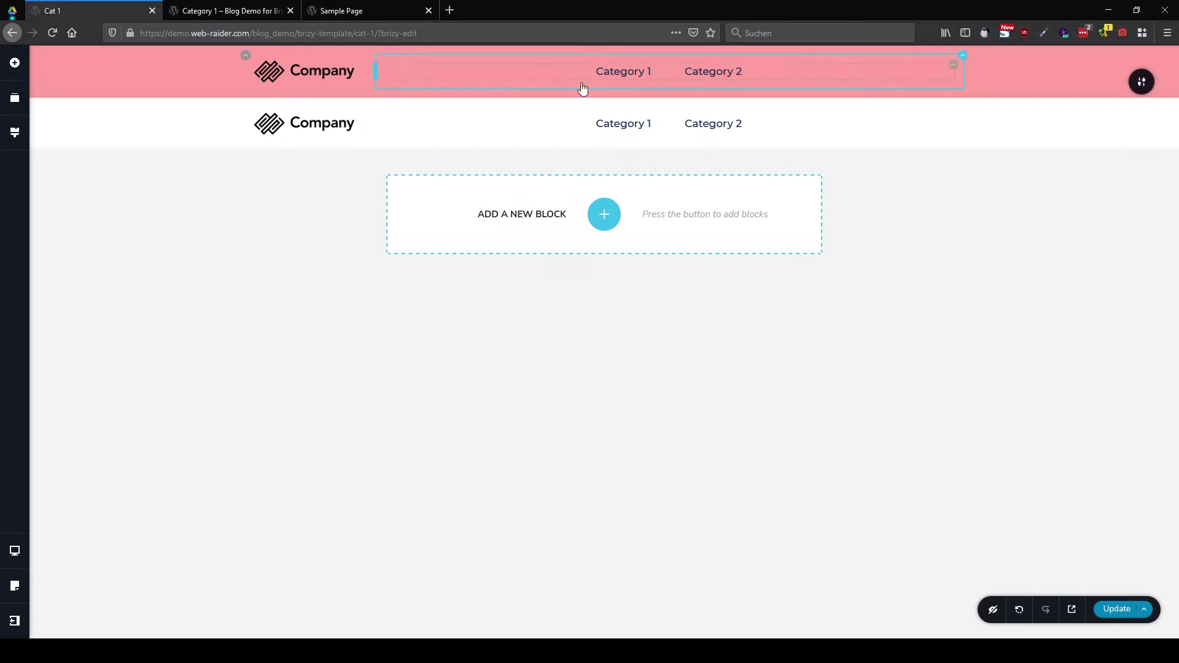
Switch the red header from Sticky to Static and select the white row's logo for removal
{"action": "mouse_move", "coordinate": [1134, 82]}
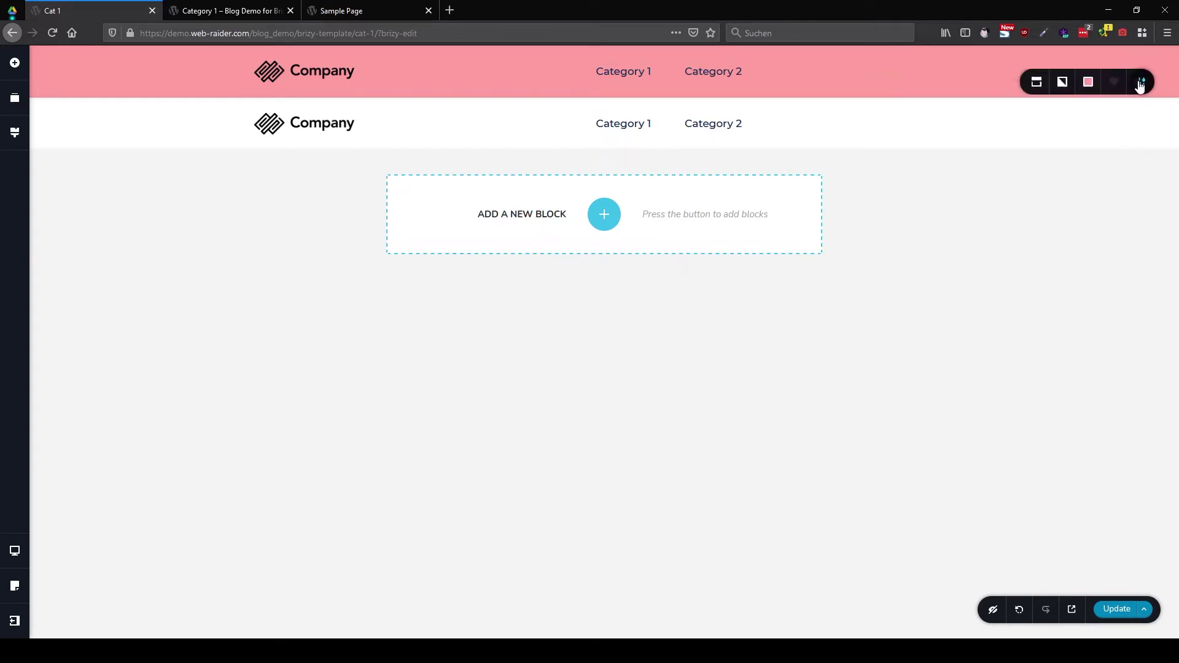
{"action": "left_click", "coordinate": [984, 82]}
{"action": "left_click", "coordinate": [1004, 126]}
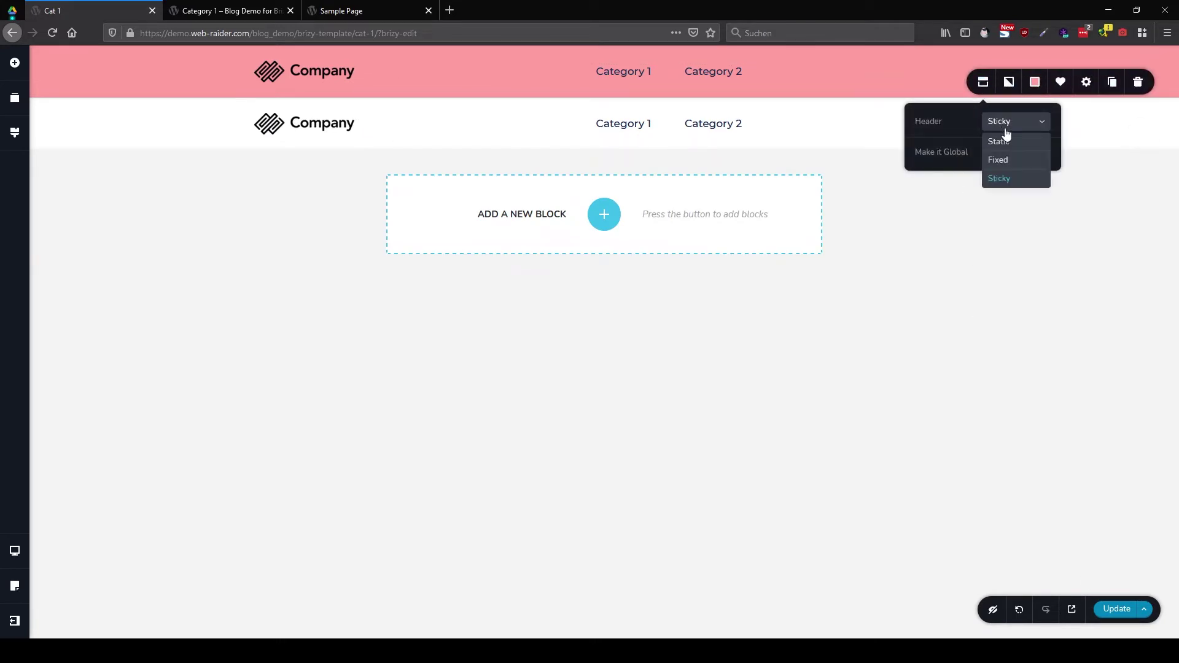
{"action": "left_click", "coordinate": [1012, 144]}
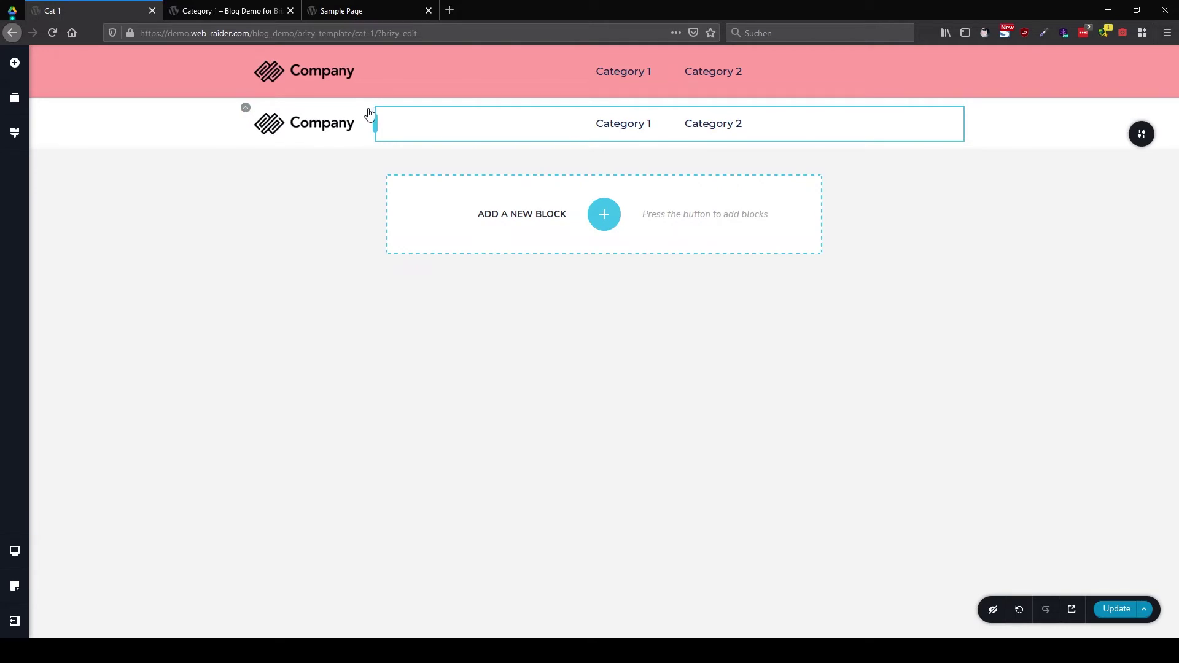
{"action": "left_click", "coordinate": [368, 117]}
Delete the white row's logo and set its menu to Sub 1 (Sub Cat 1.1–1.5)
{"action": "left_click", "coordinate": [450, 136]}
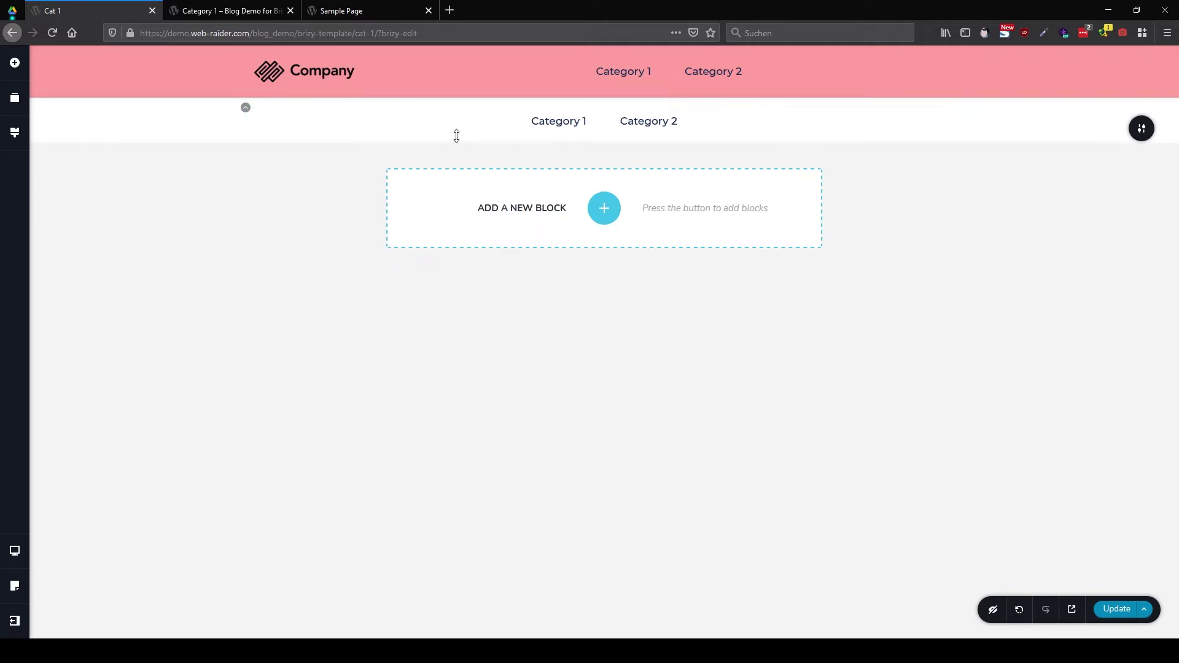
{"action": "left_click", "coordinate": [950, 117]}
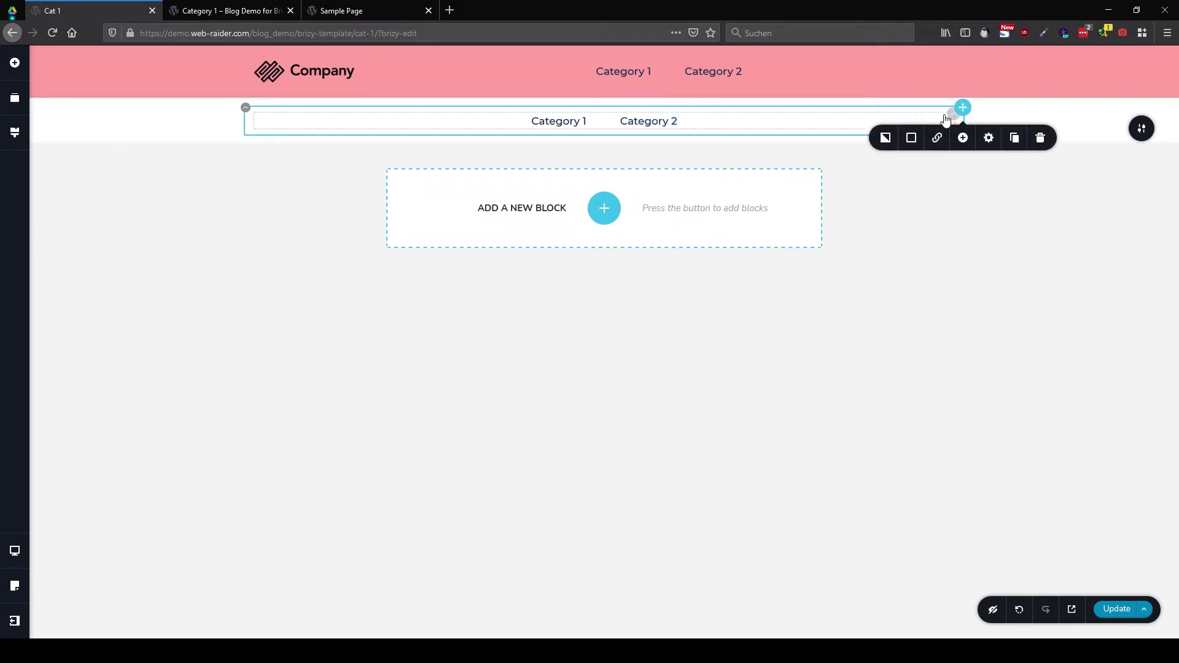
{"action": "left_click", "coordinate": [945, 120]}
{"action": "left_click", "coordinate": [902, 144]}
{"action": "left_click", "coordinate": [932, 186]}
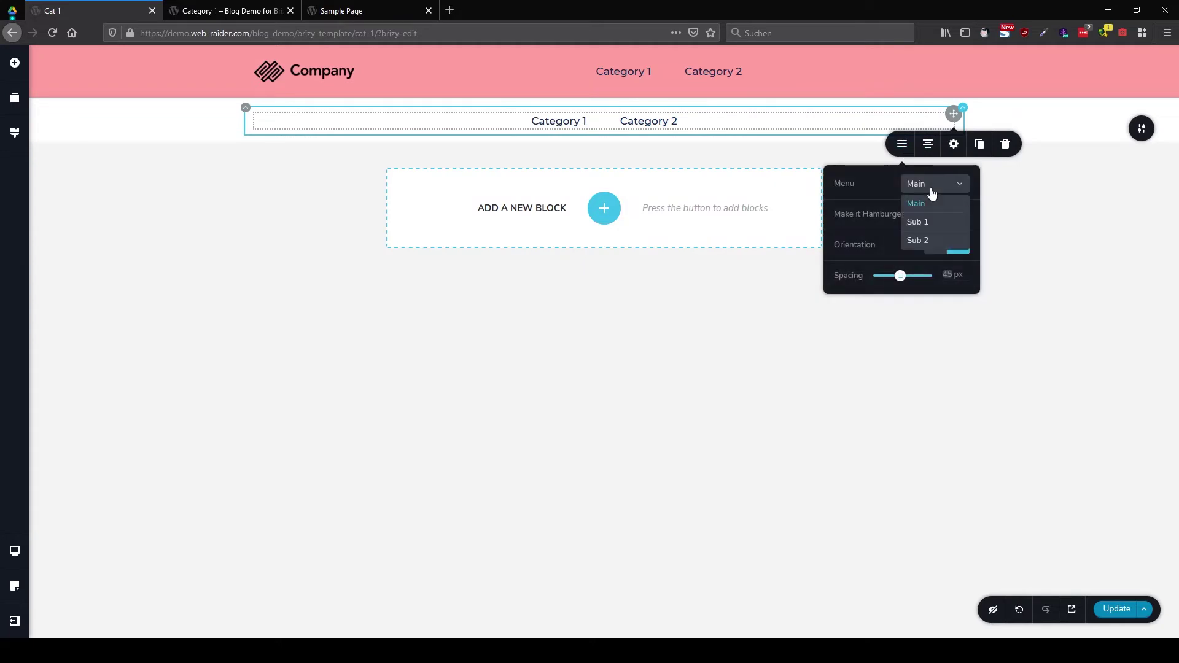
{"action": "left_click", "coordinate": [926, 221]}
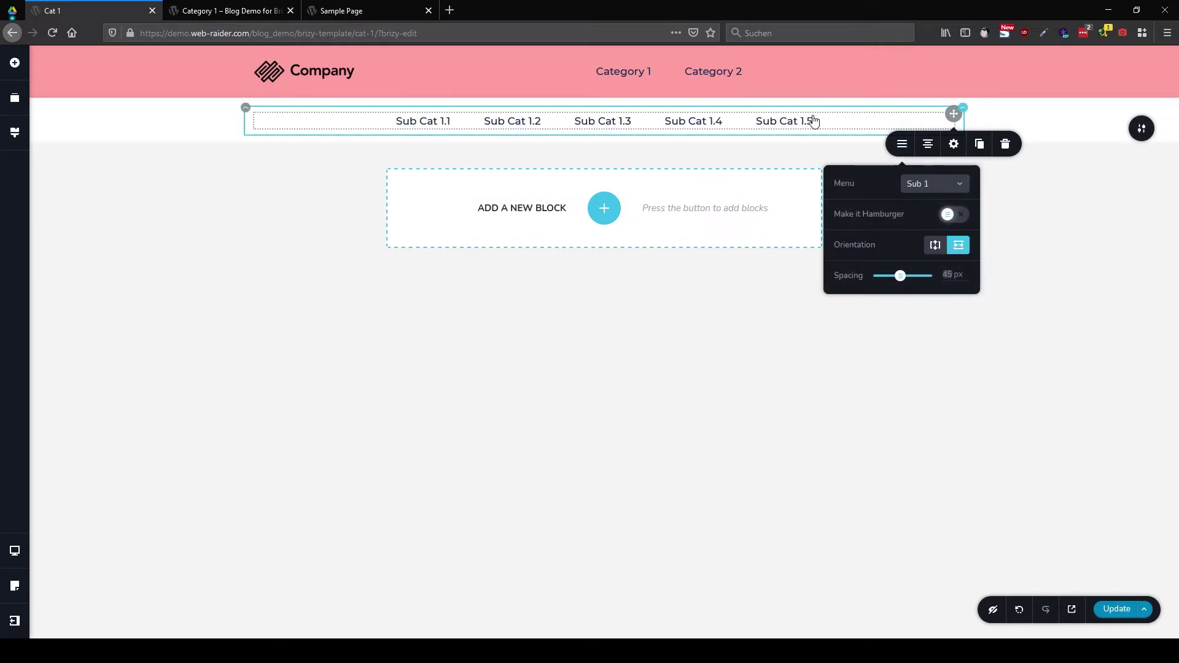
Set the white row's header positioning to Fixed
{"action": "left_click", "coordinate": [1141, 128]}
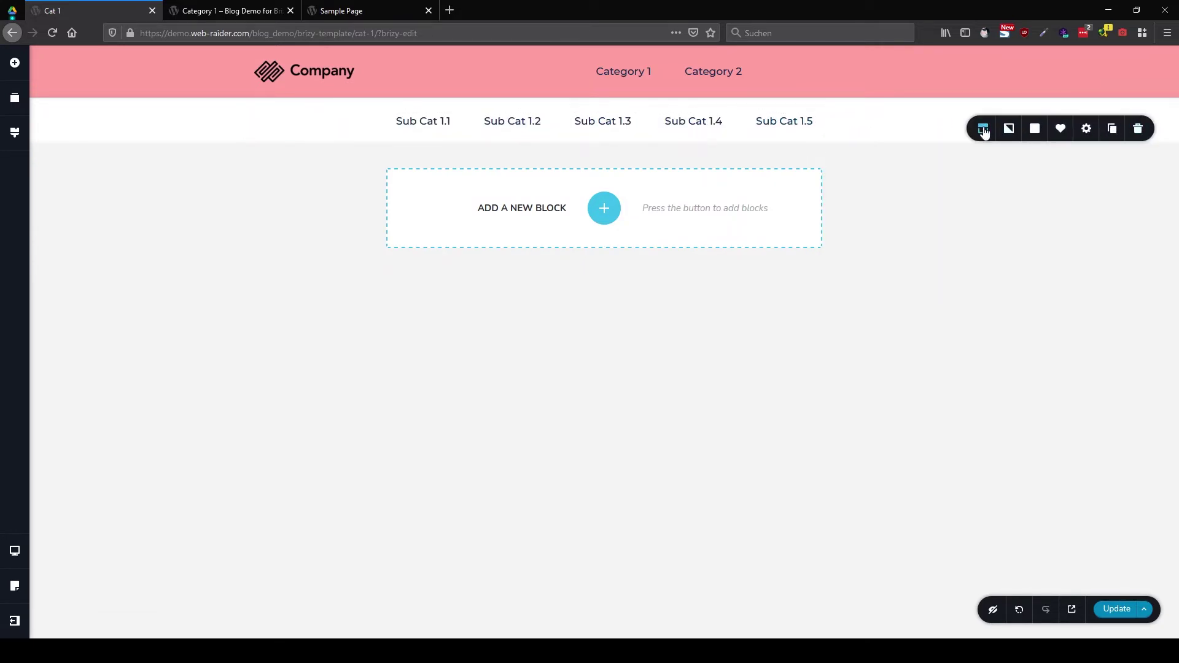
{"action": "left_click", "coordinate": [984, 129]}
{"action": "left_click", "coordinate": [1022, 172]}
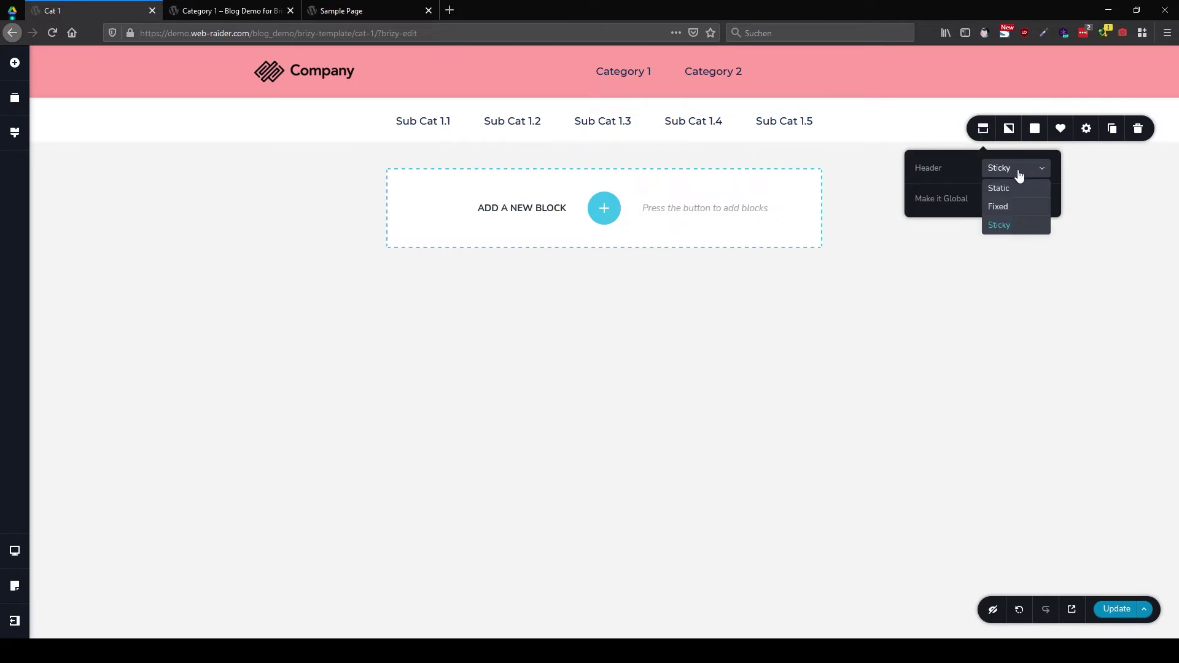
{"action": "left_click", "coordinate": [1001, 206]}
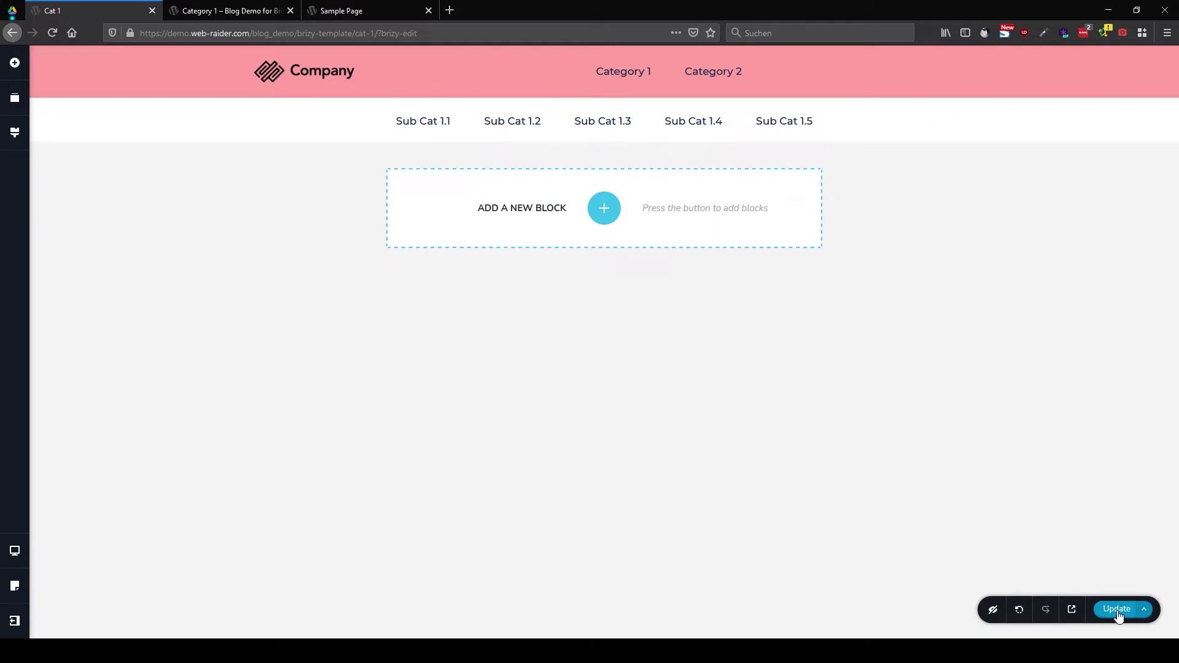
Add an empty custom section and place an Archives posts grid in it
{"action": "left_click", "coordinate": [607, 216]}
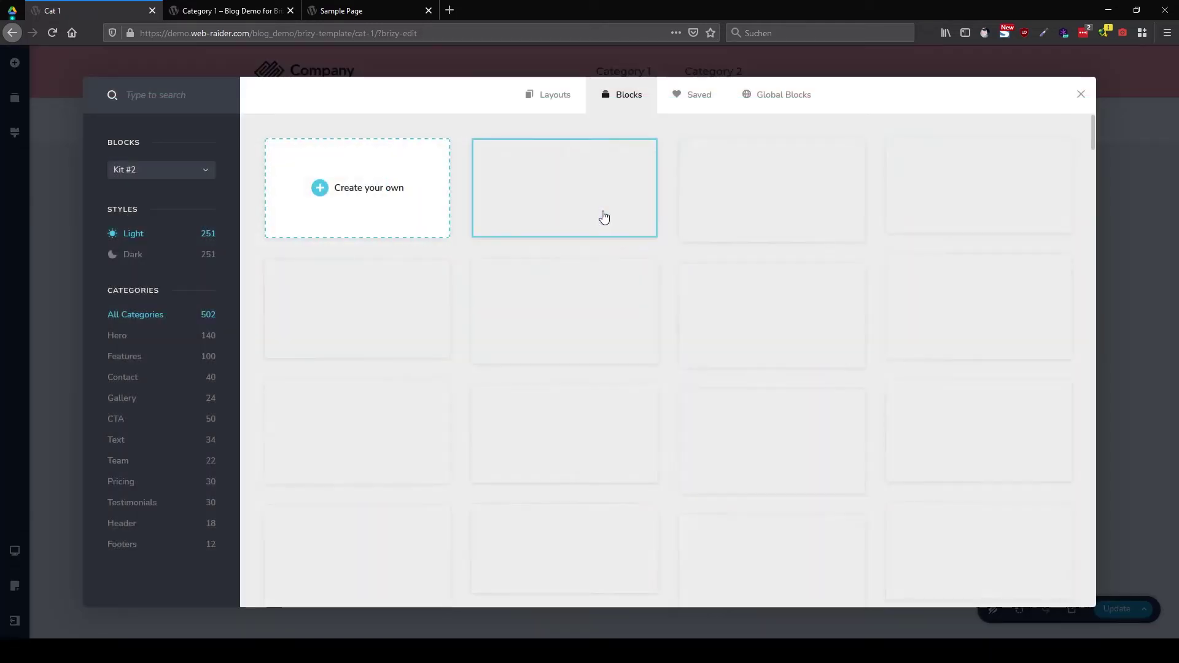
{"action": "left_click", "coordinate": [346, 187]}
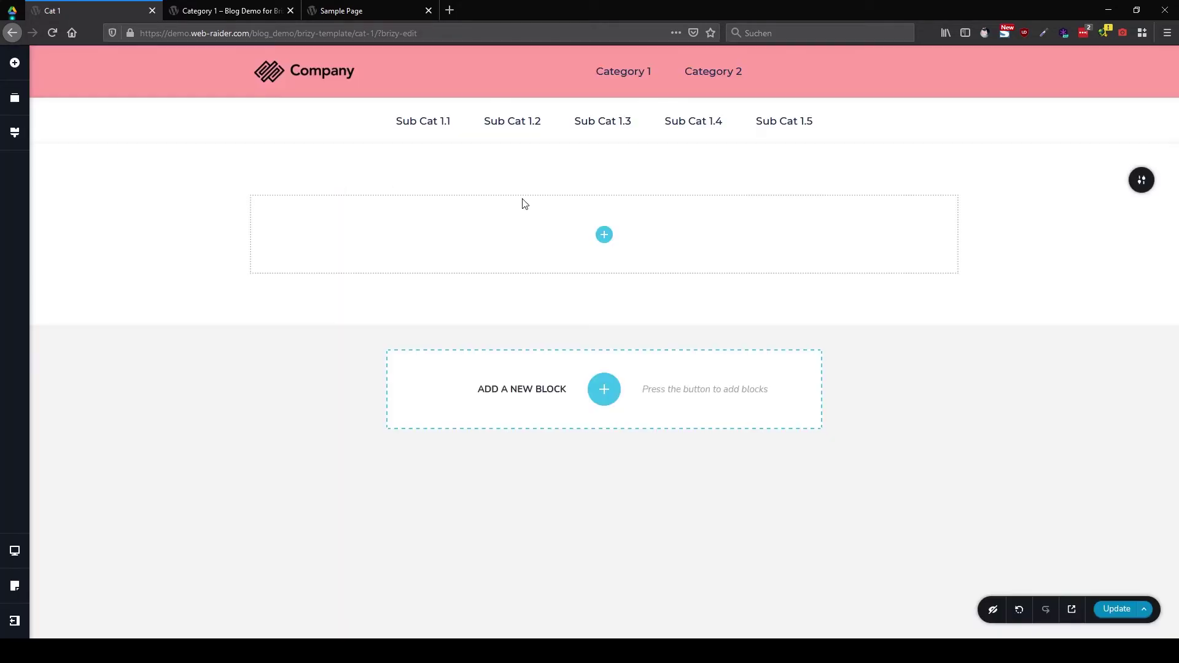
{"action": "left_click", "coordinate": [15, 63]}
{"action": "left_click_drag", "start_coordinate": [73, 153], "coordinate": [708, 250]}
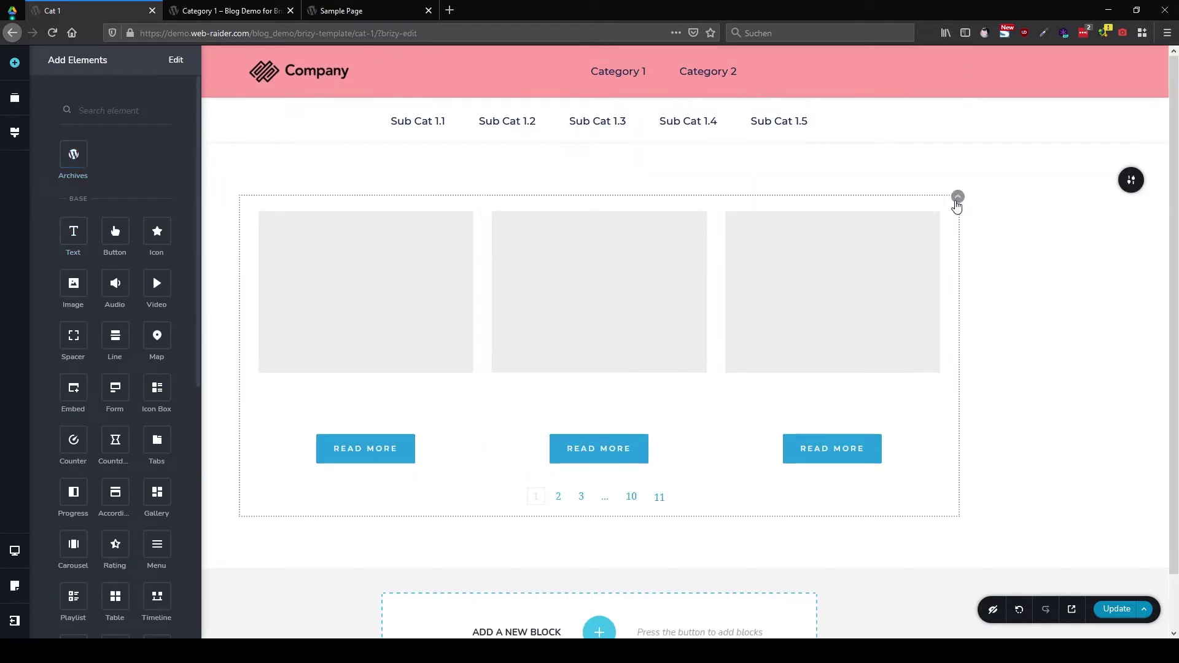
Set the archive grid's Rows to 3
{"action": "left_click", "coordinate": [955, 201]}
{"action": "left_click", "coordinate": [928, 229]}
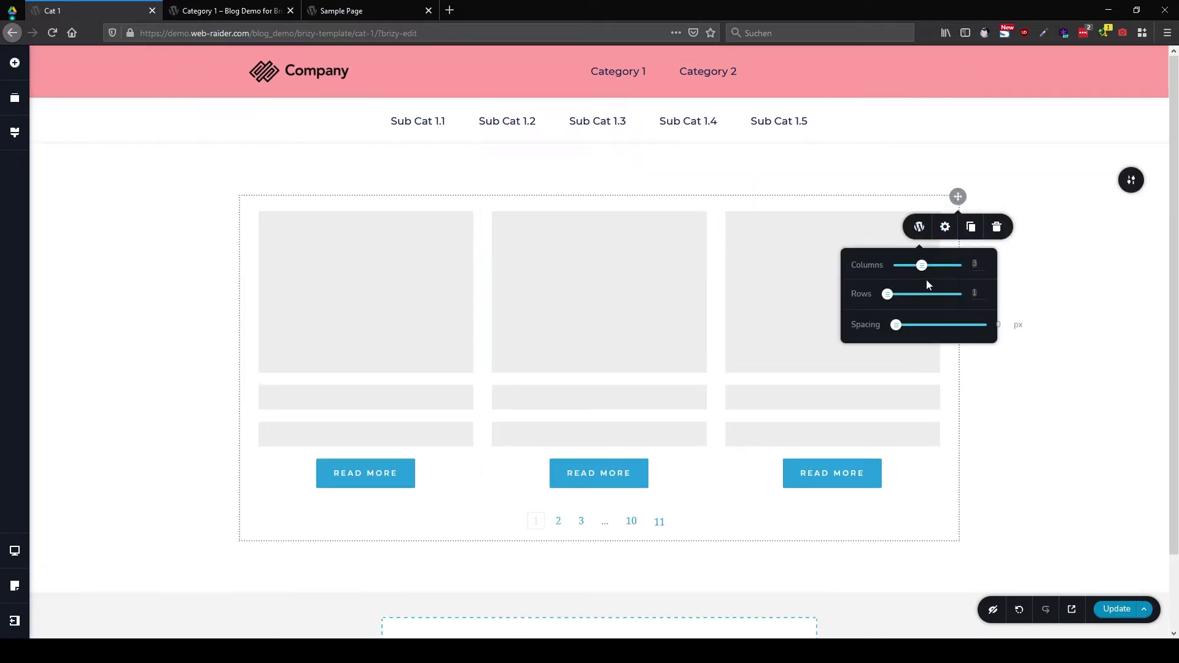
{"action": "left_click_drag", "start_coordinate": [885, 298], "coordinate": [907, 297]}
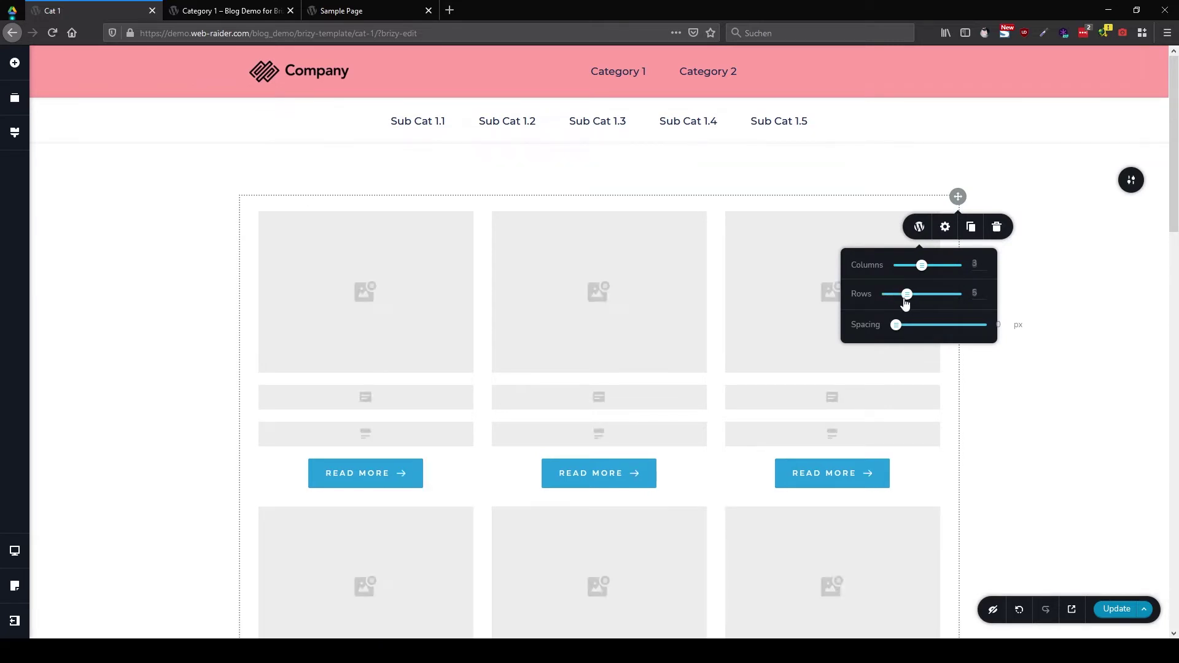
{"action": "left_click", "coordinate": [901, 299]}
{"action": "left_click", "coordinate": [897, 299]}
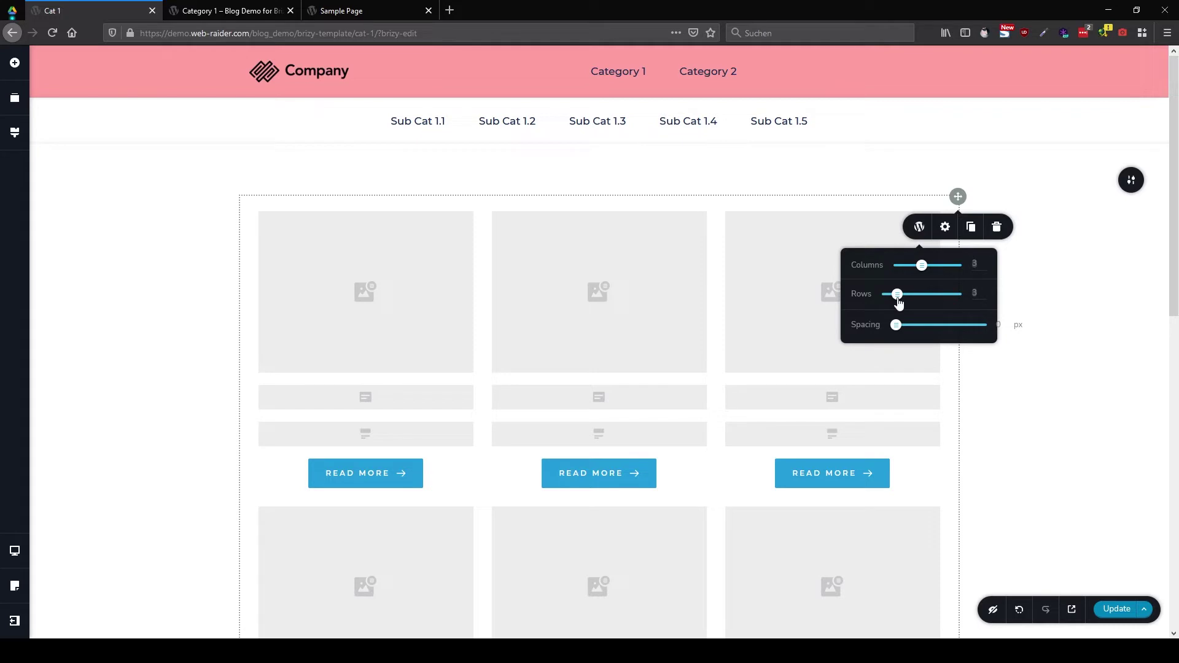
{"action": "left_click", "coordinate": [1076, 281]}
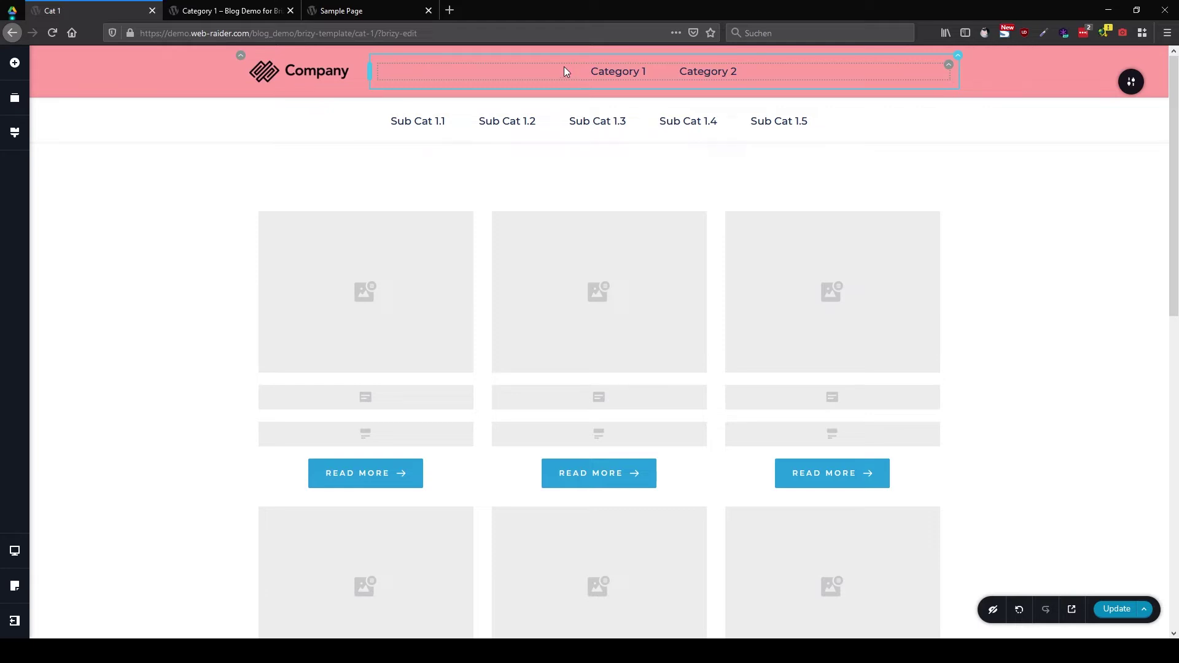
Keep the red header's positioning Static and make it a global block
{"action": "mouse_move", "coordinate": [1127, 90]}
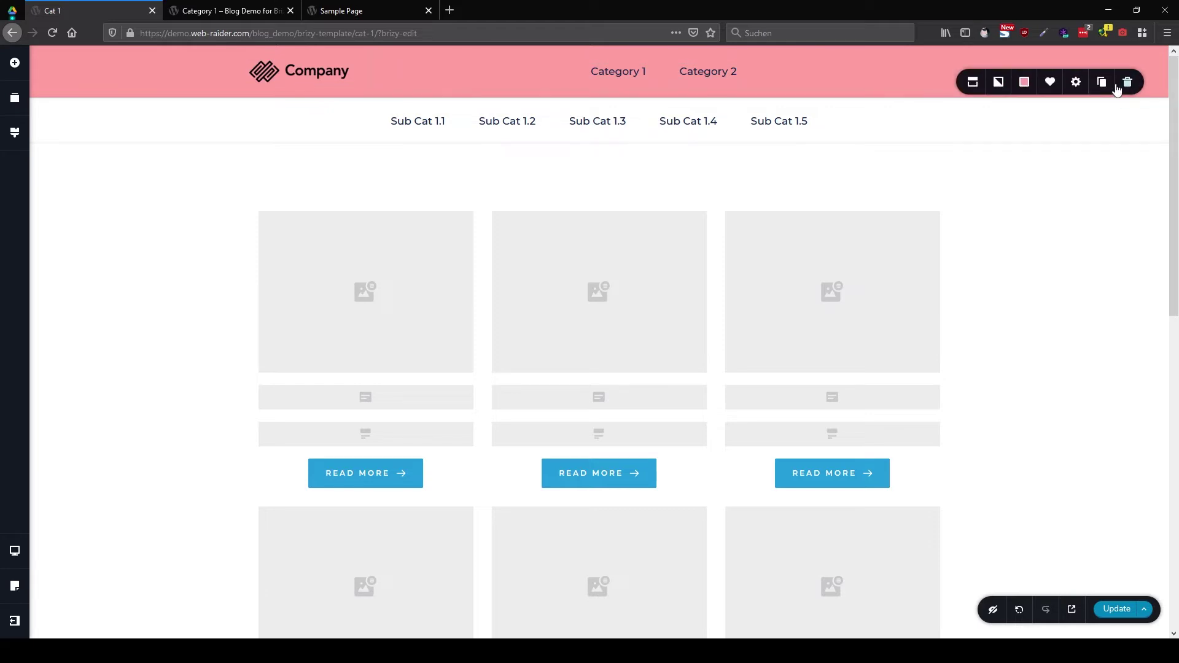
{"action": "left_click", "coordinate": [975, 86]}
{"action": "left_click", "coordinate": [1000, 126]}
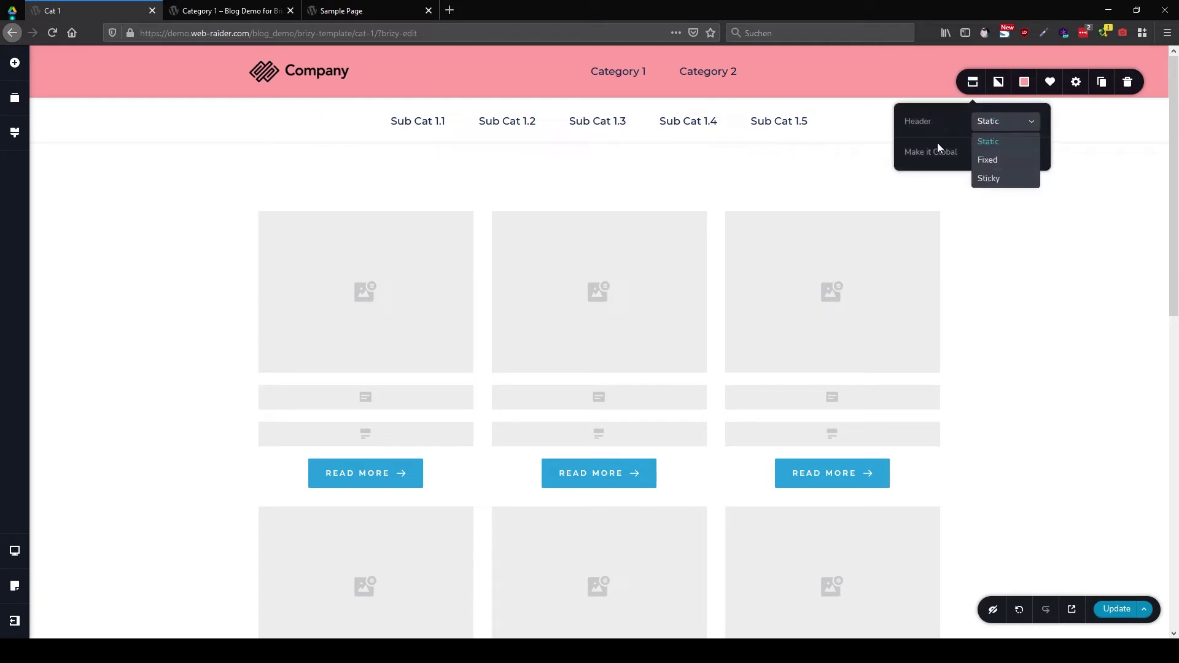
{"action": "left_click", "coordinate": [937, 143]}
{"action": "left_click", "coordinate": [1019, 153]}
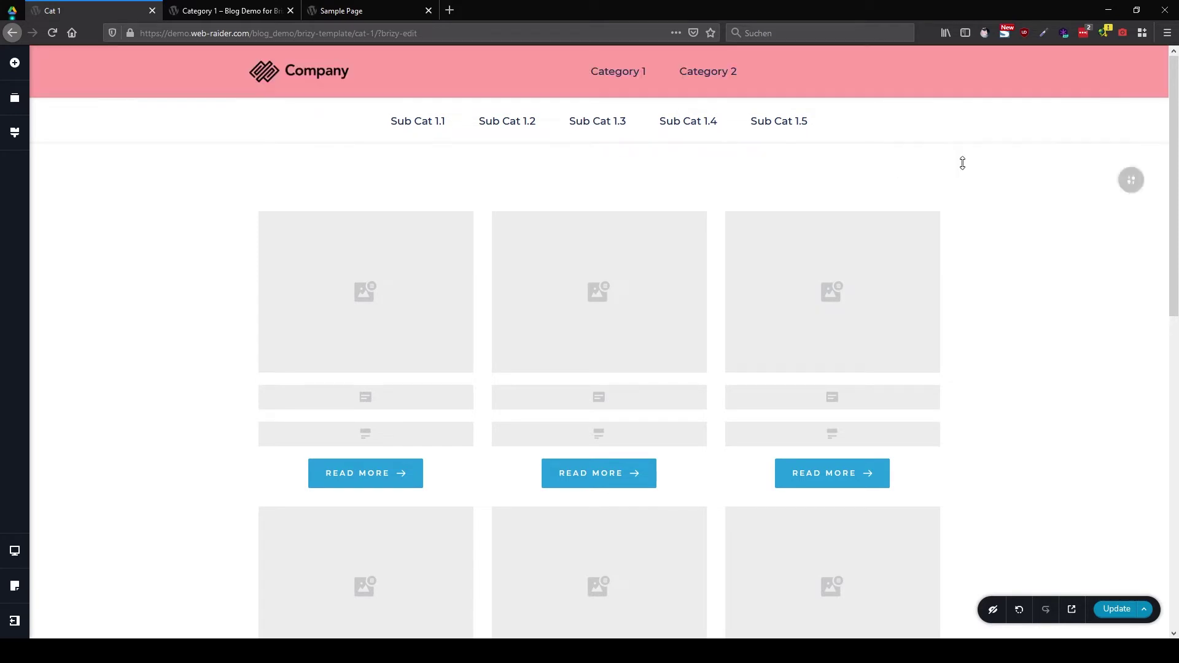
Save a display condition showing the red header on the Brizy Templates › Cat 1 template
{"action": "left_click", "coordinate": [1133, 89]}
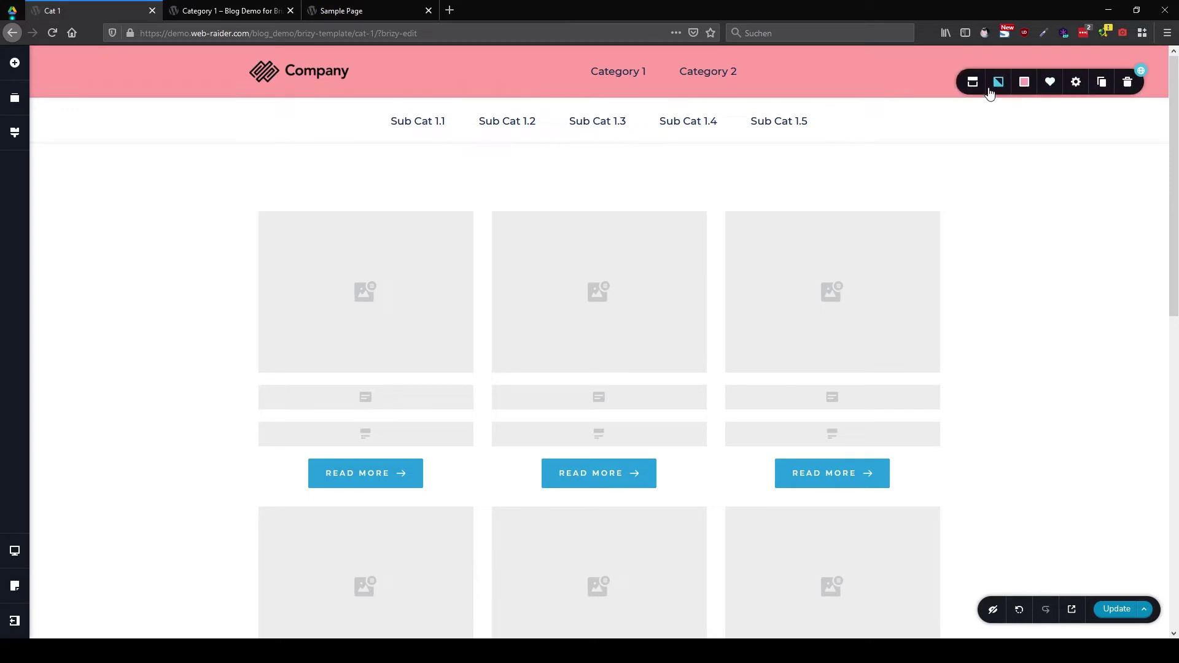
{"action": "left_click", "coordinate": [972, 82]}
{"action": "left_click", "coordinate": [960, 175]}
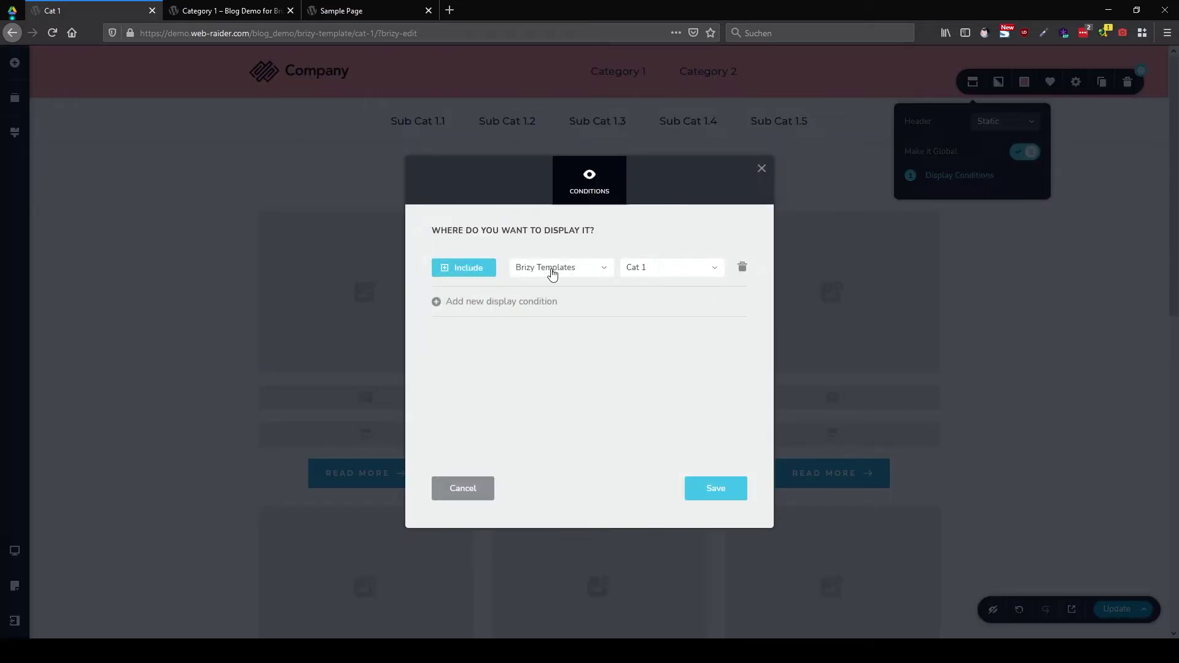
{"action": "left_click", "coordinate": [661, 275]}
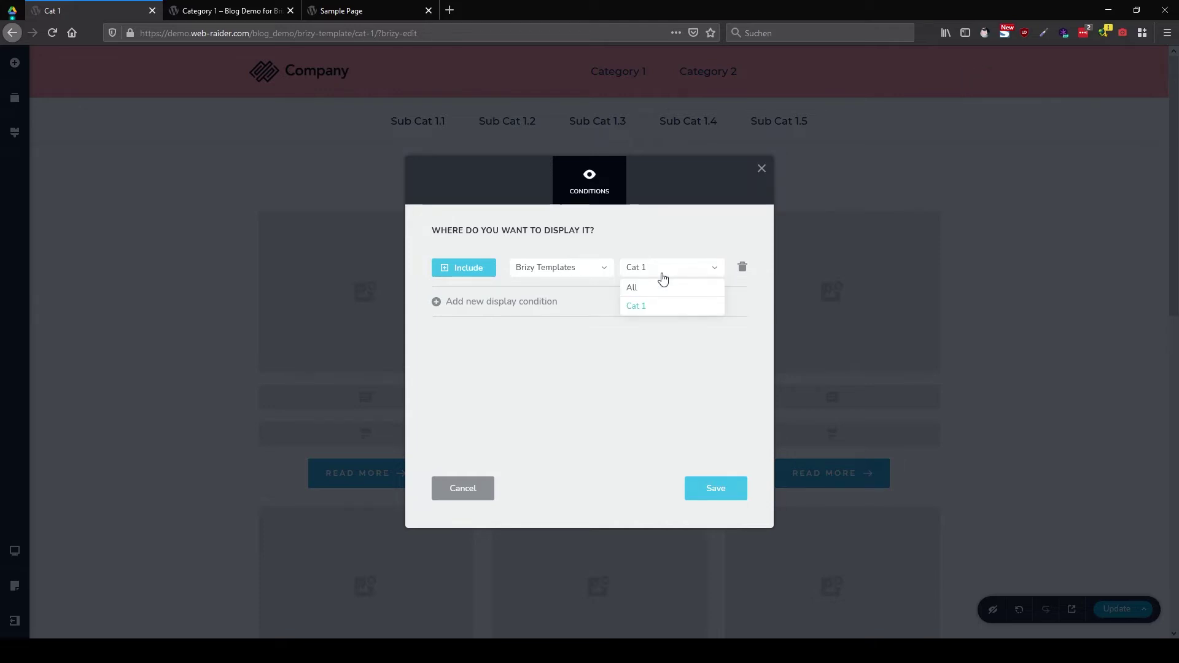
{"action": "left_click", "coordinate": [653, 308]}
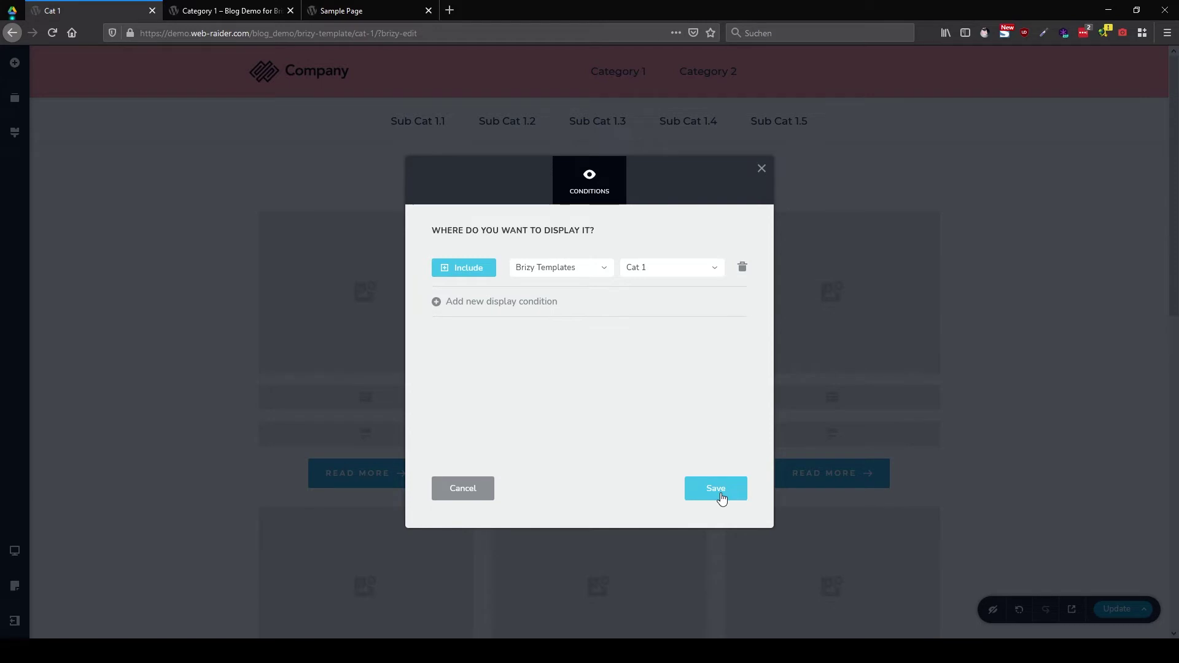
{"action": "left_click", "coordinate": [761, 168]}
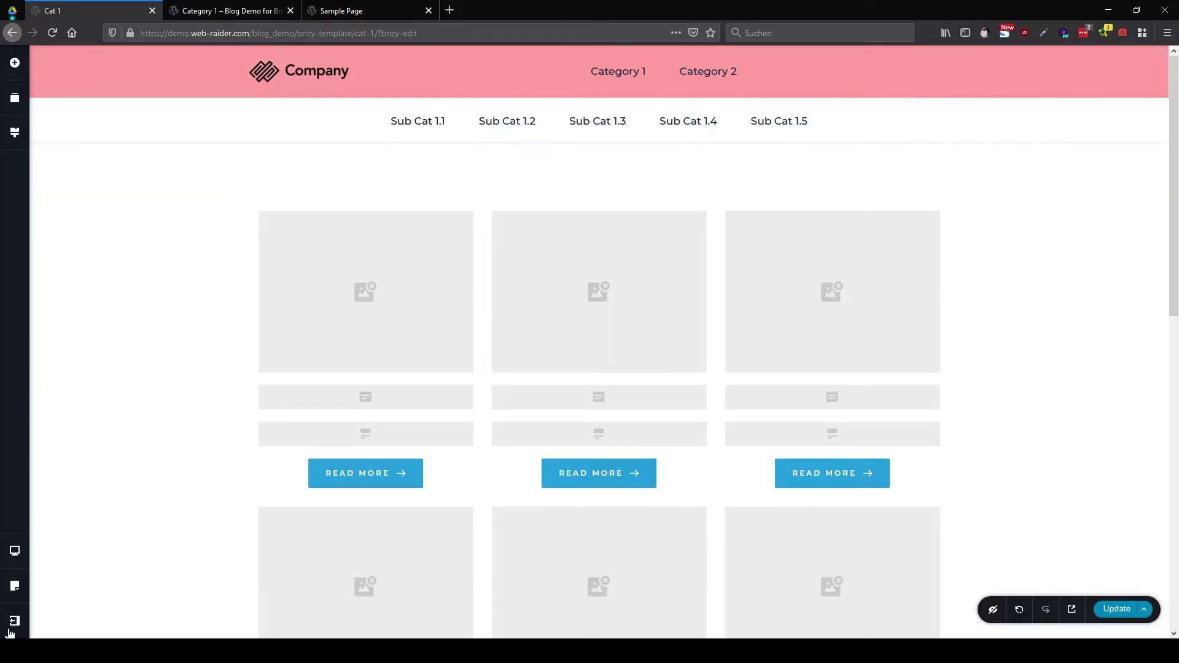
Save the Cat 1 template with Update, then leave Brizy via Go to Dashboard
{"action": "mouse_move", "coordinate": [13, 620]}
{"action": "left_click", "coordinate": [105, 618]}
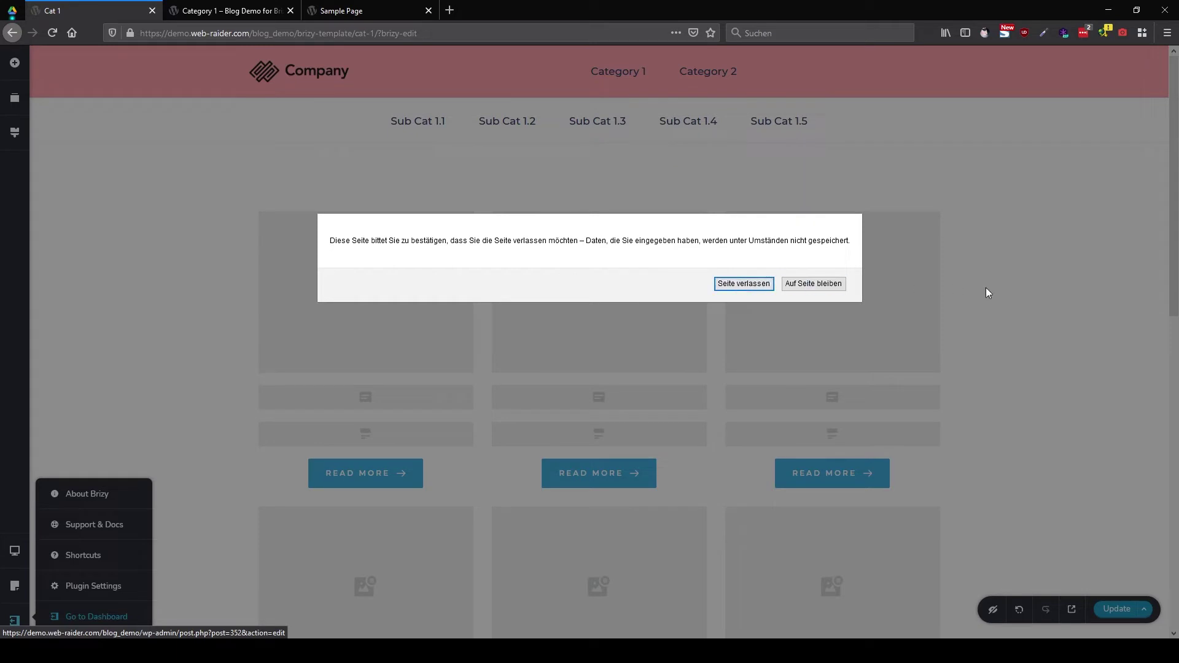
{"action": "left_click", "coordinate": [799, 286]}
{"action": "left_click", "coordinate": [1107, 611]}
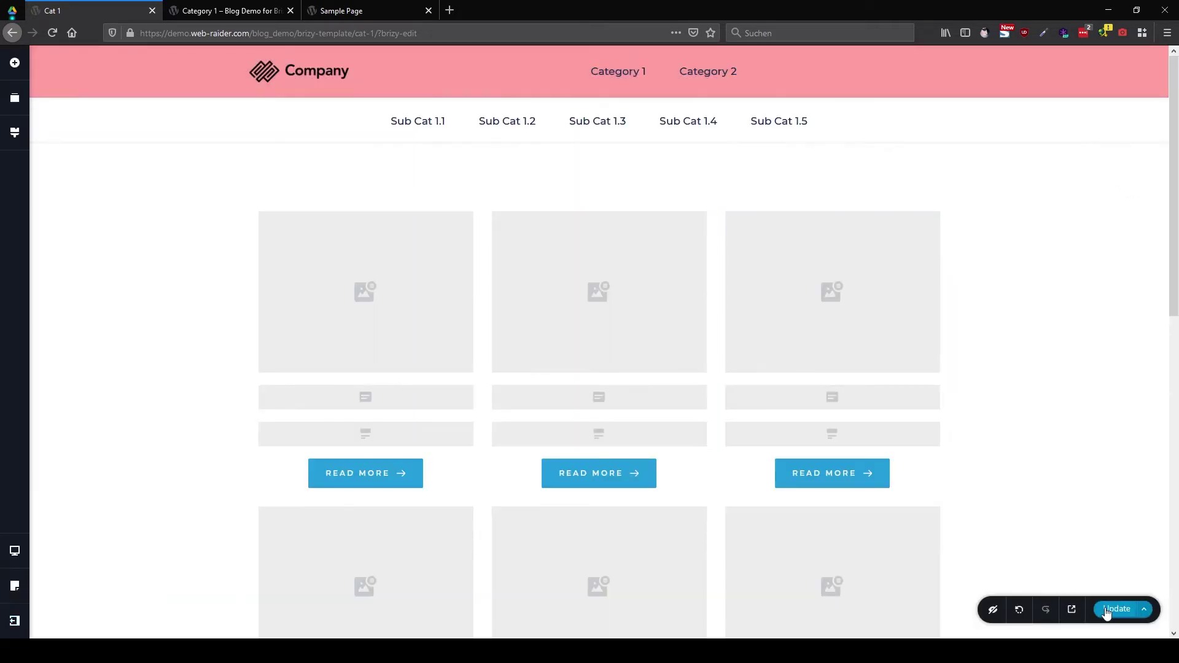
{"action": "left_click", "coordinate": [15, 621]}
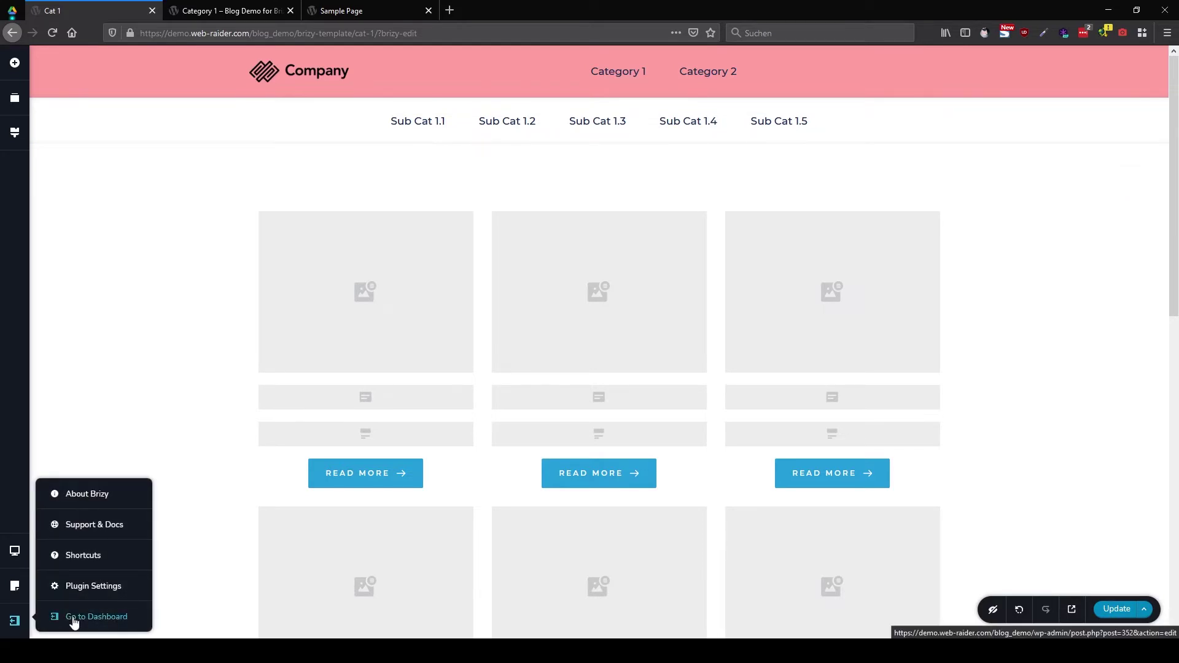
{"action": "left_click", "coordinate": [74, 619]}
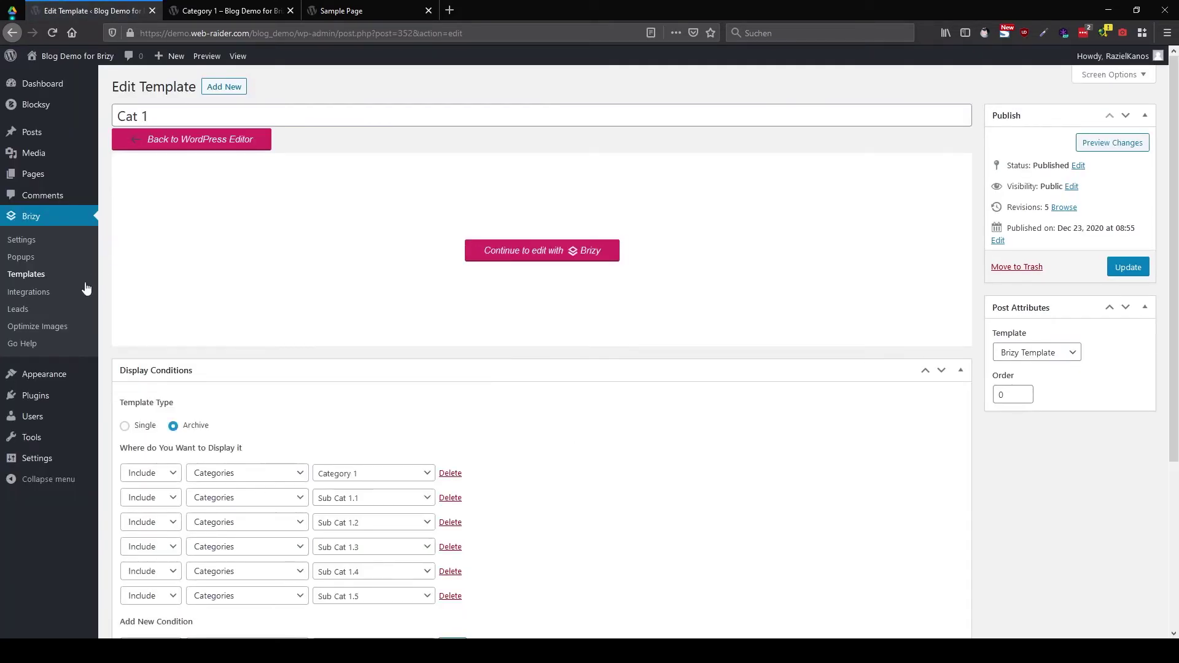
Create a new Archive template titled Cat 2 with an Include Category 2 condition
{"action": "left_click", "coordinate": [25, 274]}
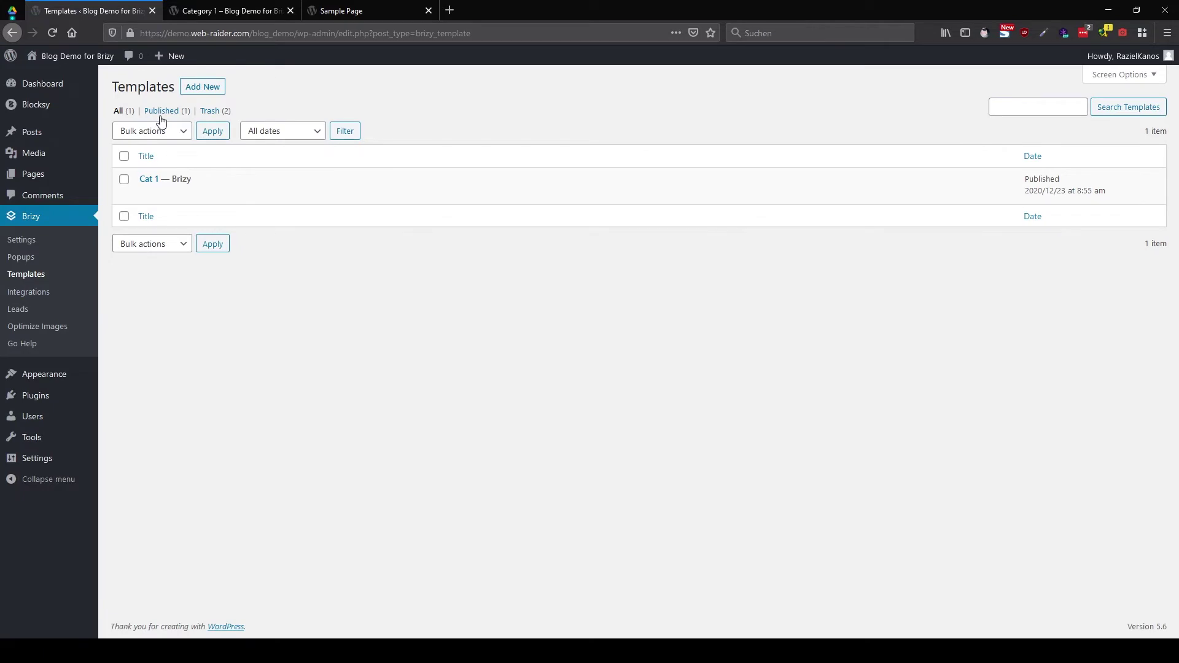
{"action": "left_click", "coordinate": [203, 87]}
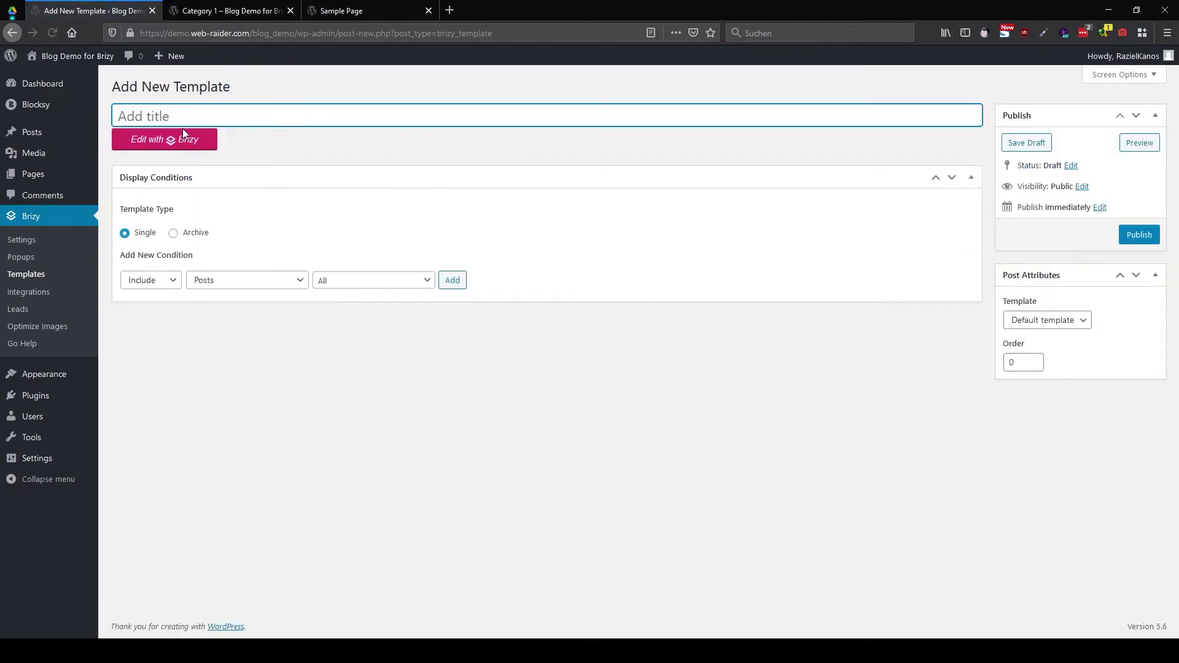
{"action": "type", "text": "Cat 2"}
{"action": "left_click", "coordinate": [173, 232]}
{"action": "left_click", "coordinate": [385, 284]}
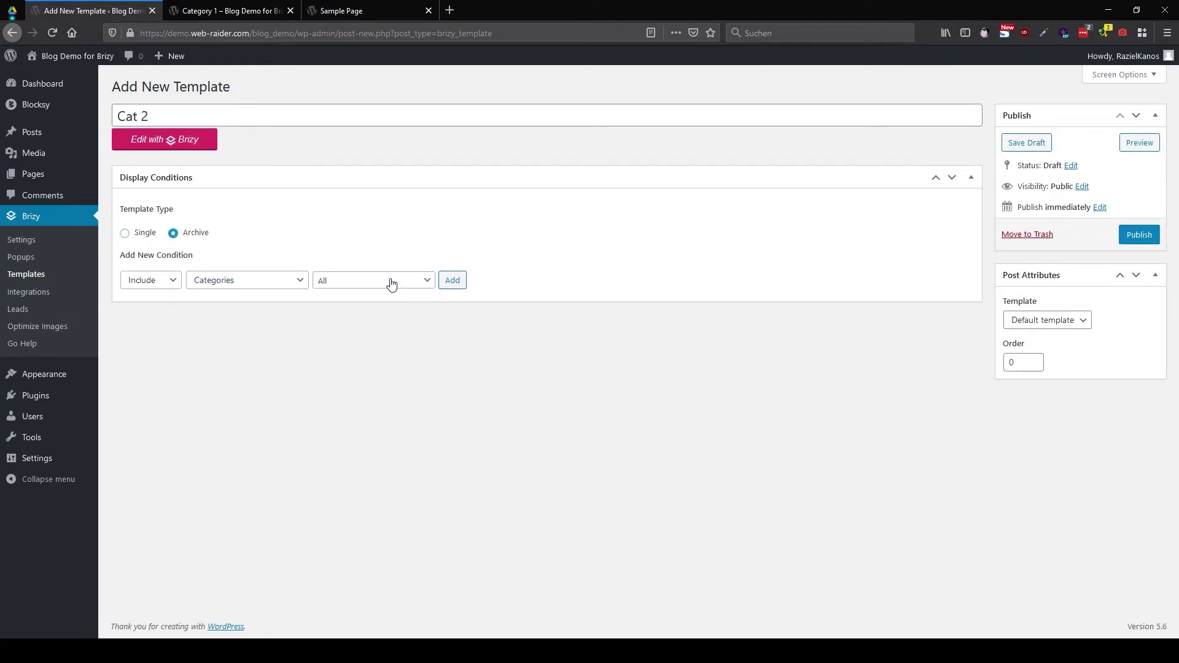
{"action": "left_click", "coordinate": [390, 282]}
{"action": "left_click", "coordinate": [368, 390]}
{"action": "left_click", "coordinate": [452, 280]}
Add Include conditions for Sub Cat 2.1, Sub Cat 2.2 and Sub Cat 2.3
{"action": "left_click", "coordinate": [371, 332]}
{"action": "scroll", "coordinate": [369, 417], "scroll_direction": "down", "scroll_amount": 6}
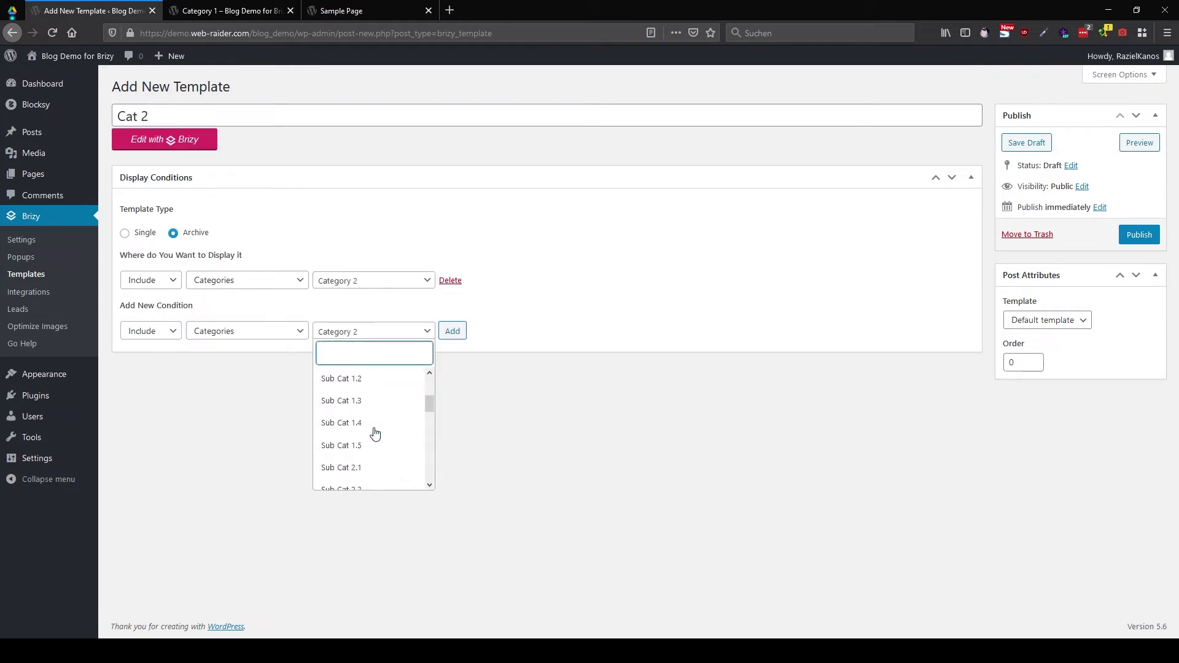
{"action": "left_click", "coordinate": [381, 395]}
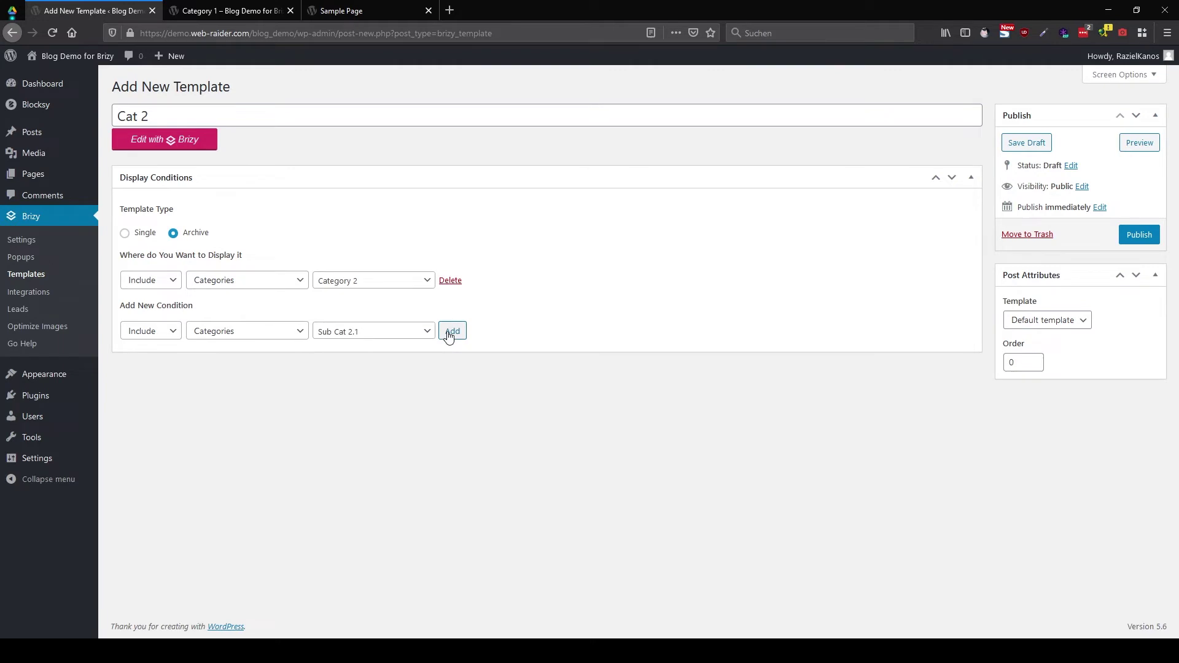
{"action": "left_click", "coordinate": [453, 331]}
{"action": "left_click", "coordinate": [376, 357]}
{"action": "left_click", "coordinate": [373, 440]}
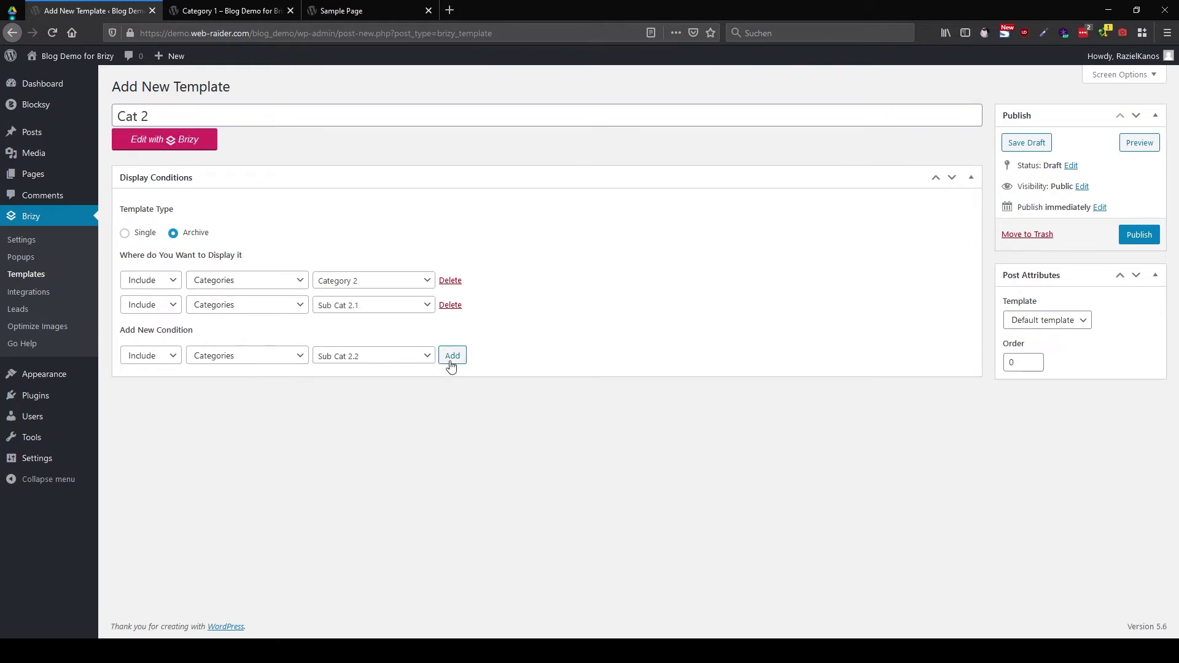
{"action": "left_click", "coordinate": [453, 356]}
{"action": "left_click", "coordinate": [367, 382]}
{"action": "left_click", "coordinate": [364, 465]}
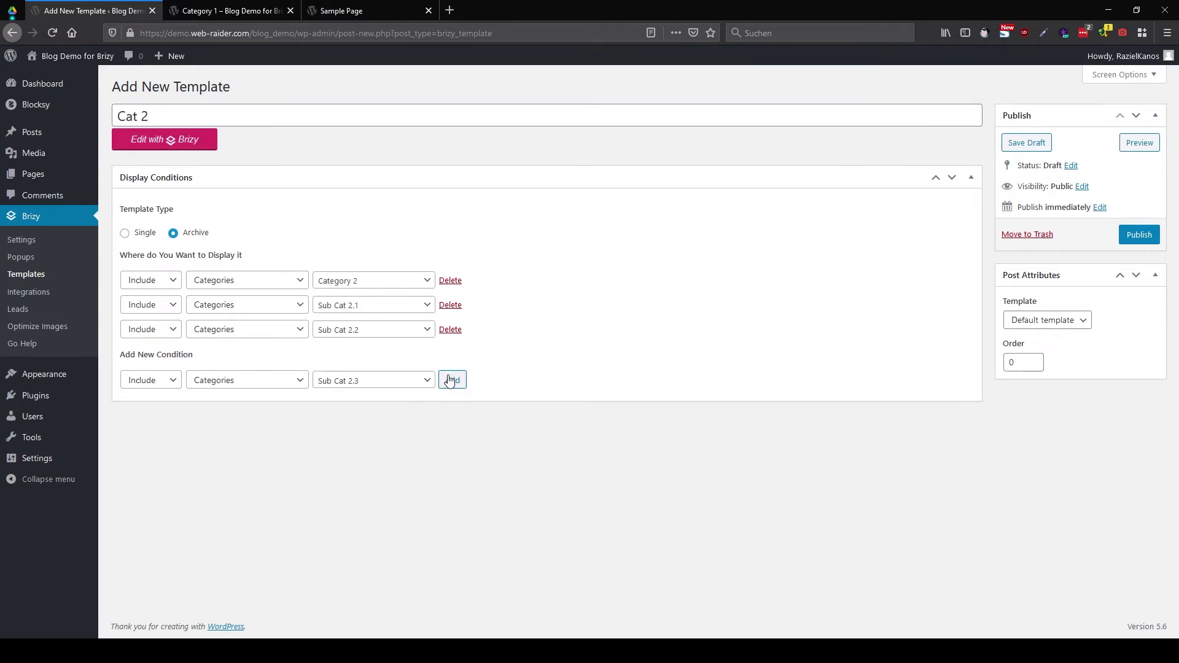
{"action": "left_click", "coordinate": [453, 380]}
Add Sub Cat 2.4 and Sub Cat 2.5 conditions, publish Cat 2, and return to Templates
{"action": "left_click", "coordinate": [363, 406]}
{"action": "left_click", "coordinate": [367, 489]}
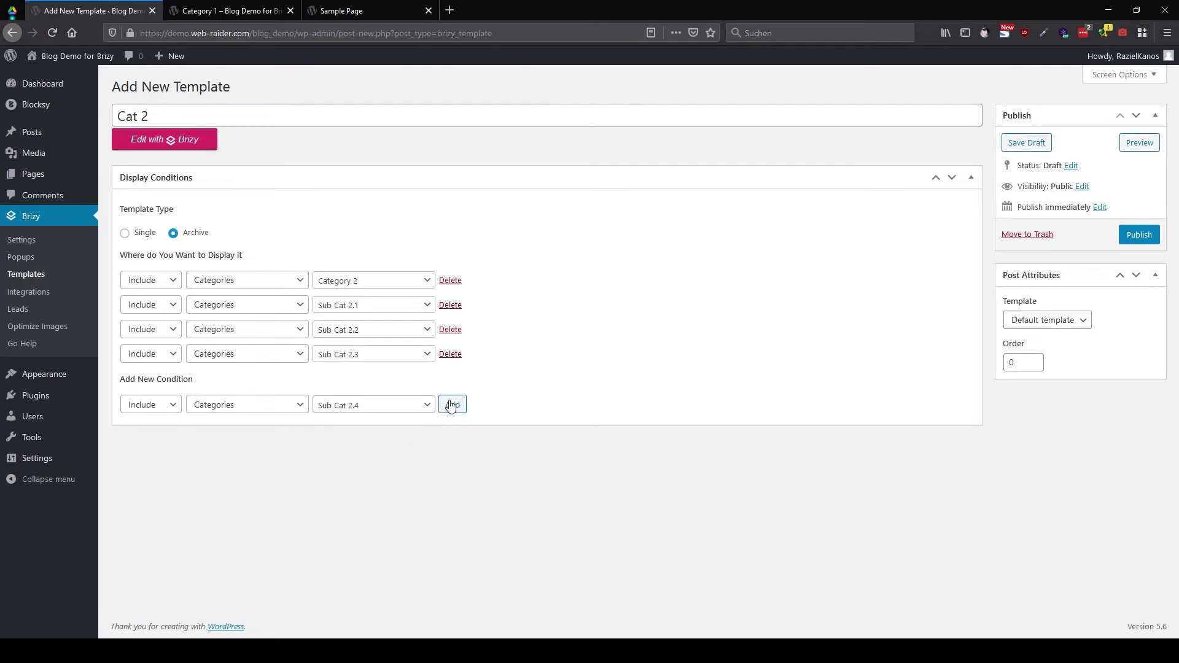
{"action": "left_click", "coordinate": [453, 405]}
{"action": "left_click", "coordinate": [378, 430]}
{"action": "left_click", "coordinate": [371, 513]}
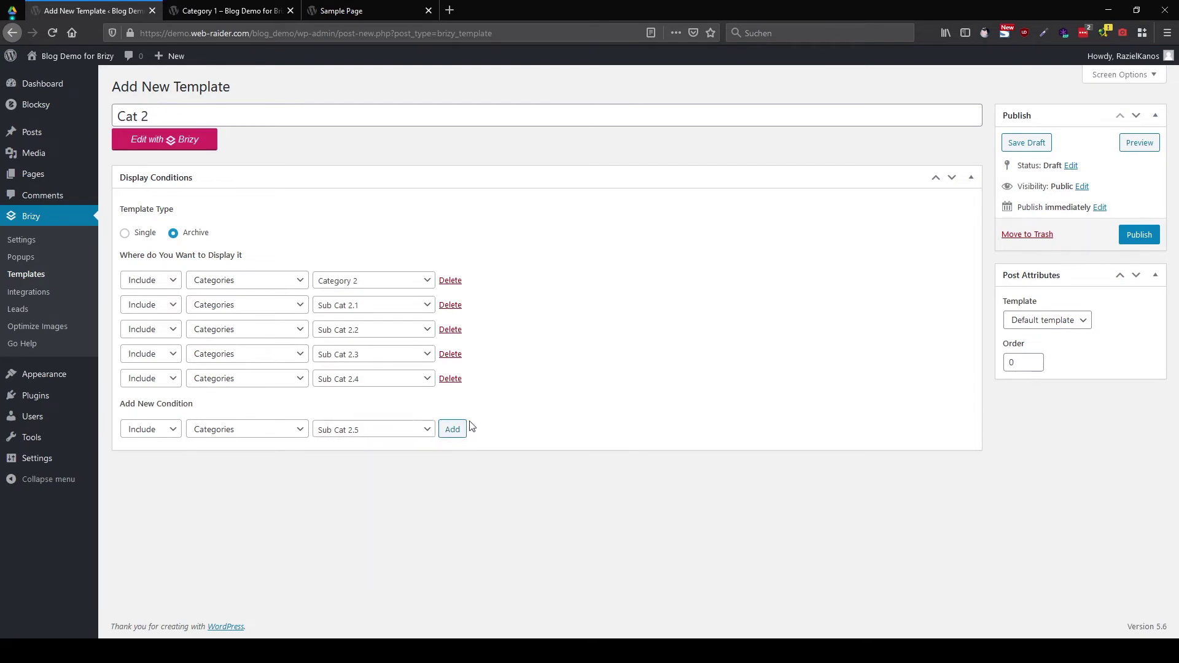
{"action": "left_click", "coordinate": [453, 430]}
{"action": "left_click", "coordinate": [1139, 234]}
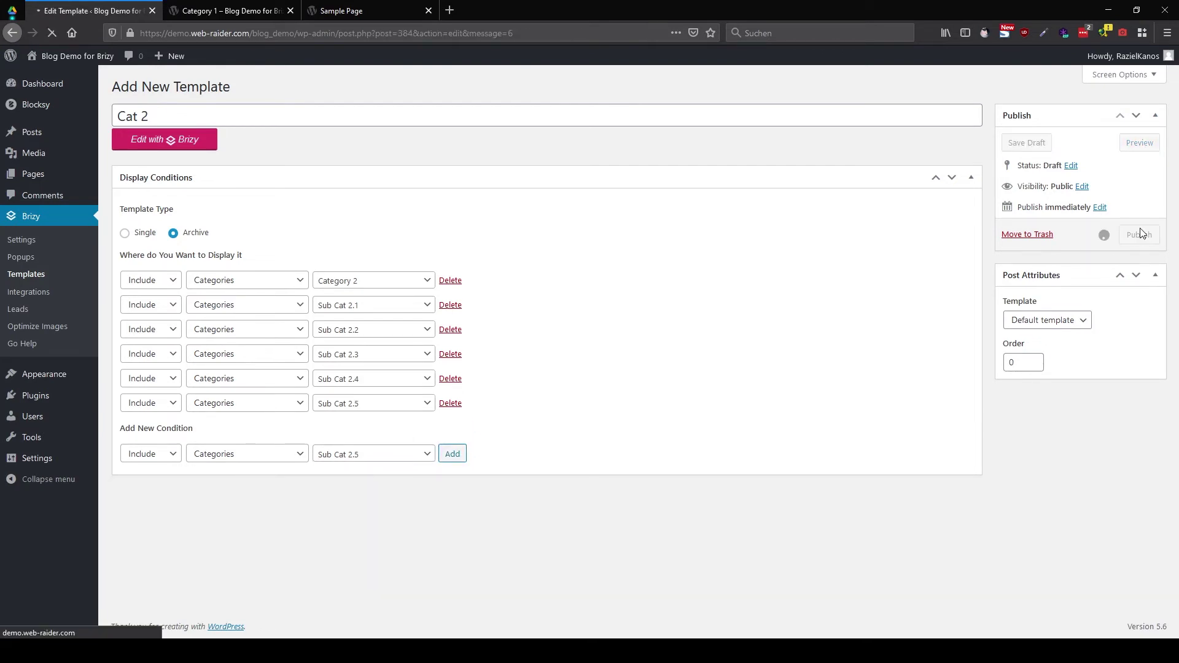
{"action": "left_click", "coordinate": [27, 276]}
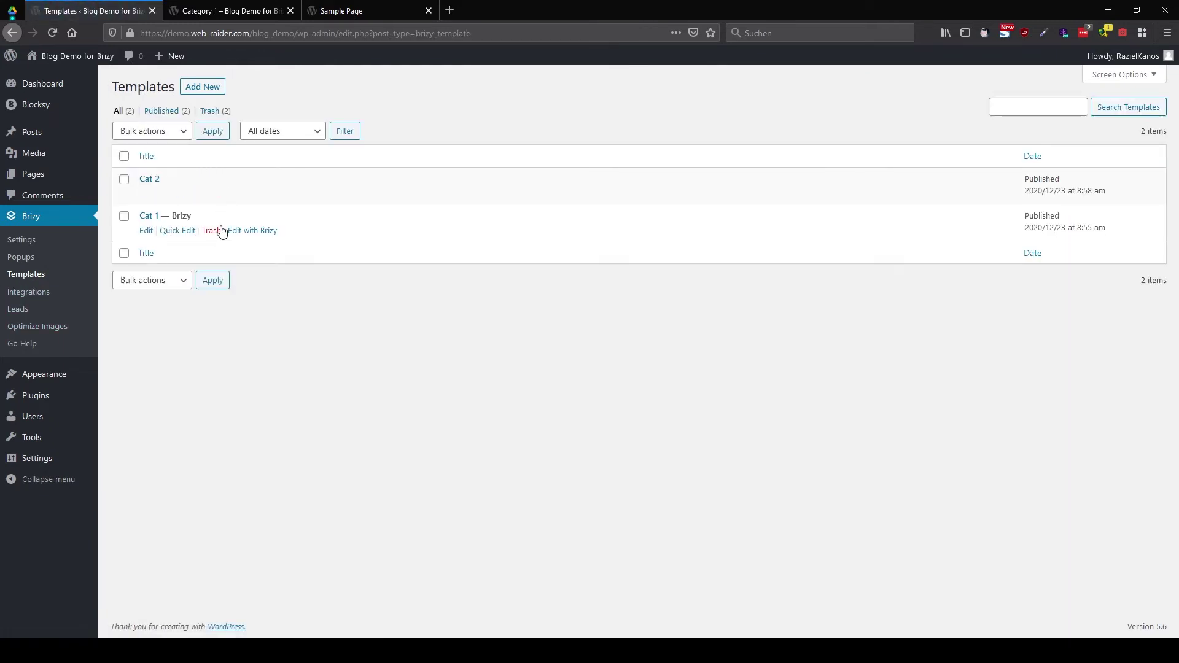
Open Cat 1 in Brizy in a new tab and bring up the header's Display Conditions
{"action": "middle_click", "coordinate": [252, 231]}
{"action": "left_click", "coordinate": [223, 13]}
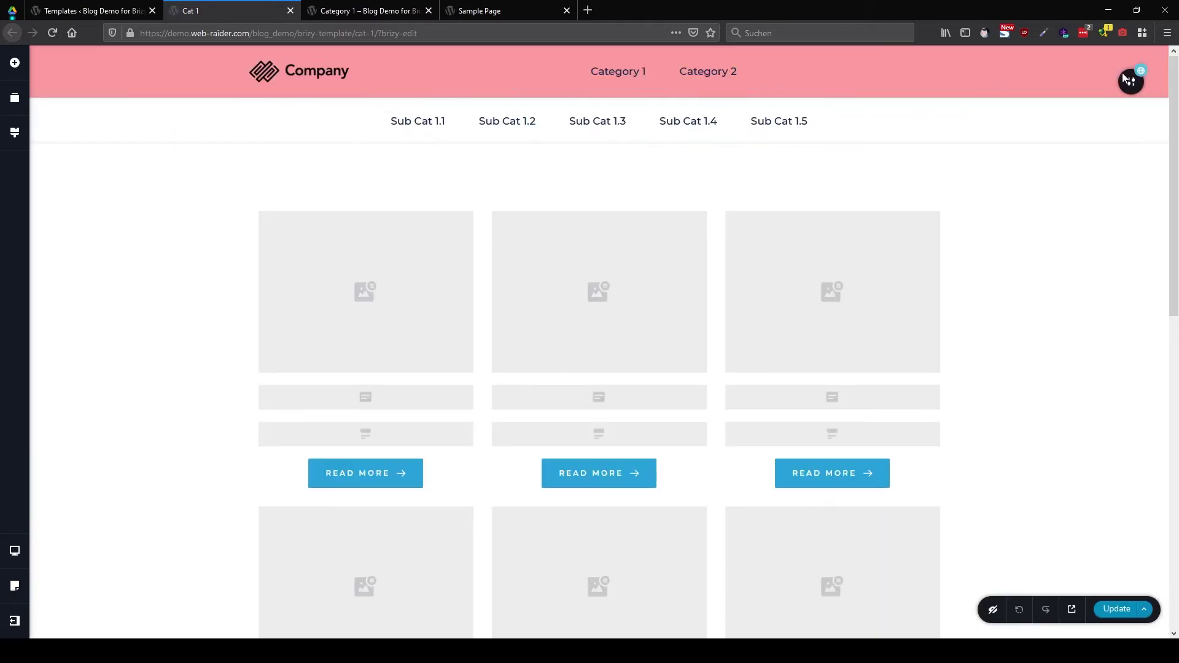
{"action": "left_click", "coordinate": [1128, 85]}
{"action": "left_click", "coordinate": [973, 85]}
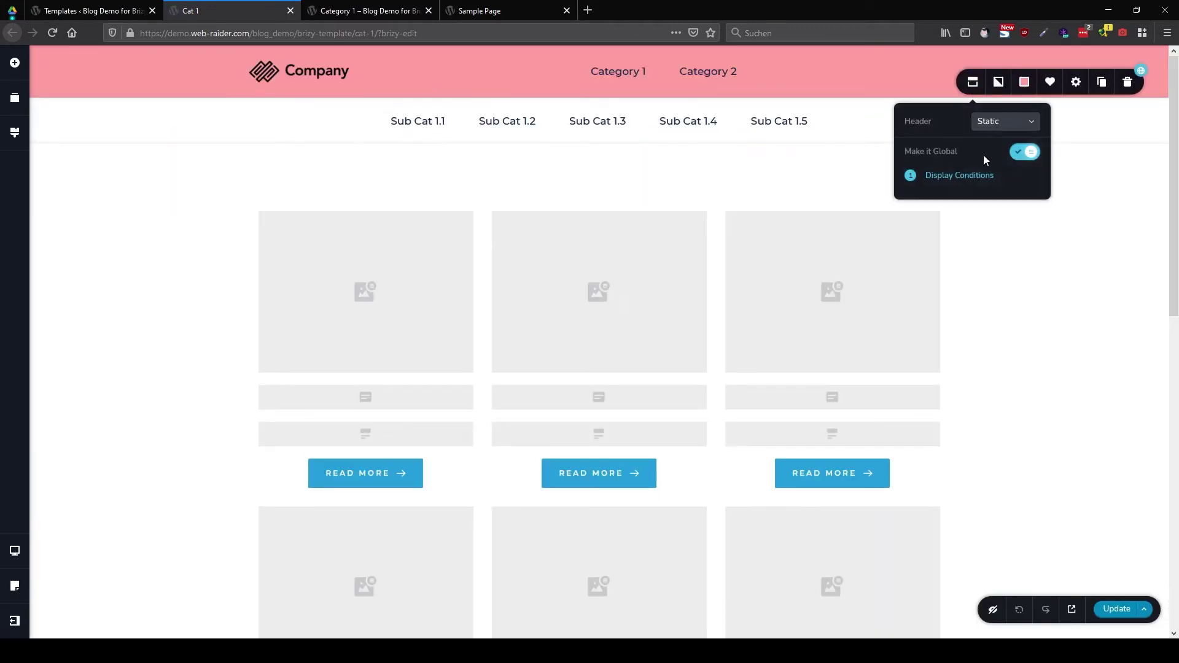
{"action": "left_click", "coordinate": [961, 175]}
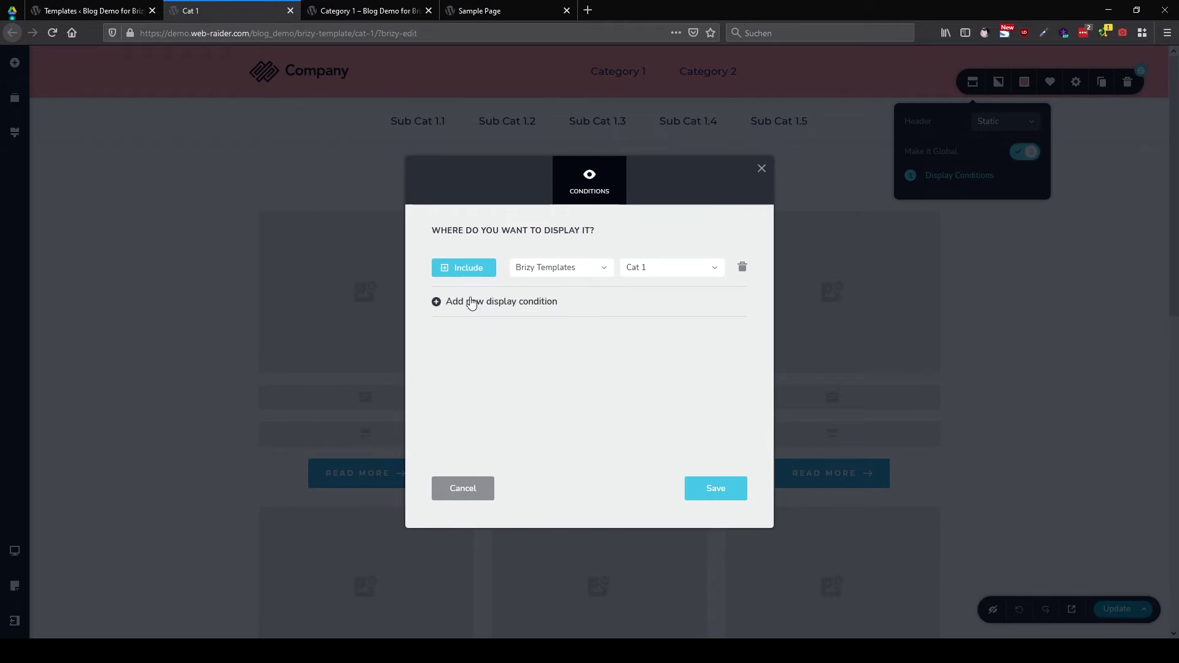
Add an Archive page display condition, then remove it again
{"action": "left_click", "coordinate": [456, 304]}
{"action": "left_click", "coordinate": [571, 311]}
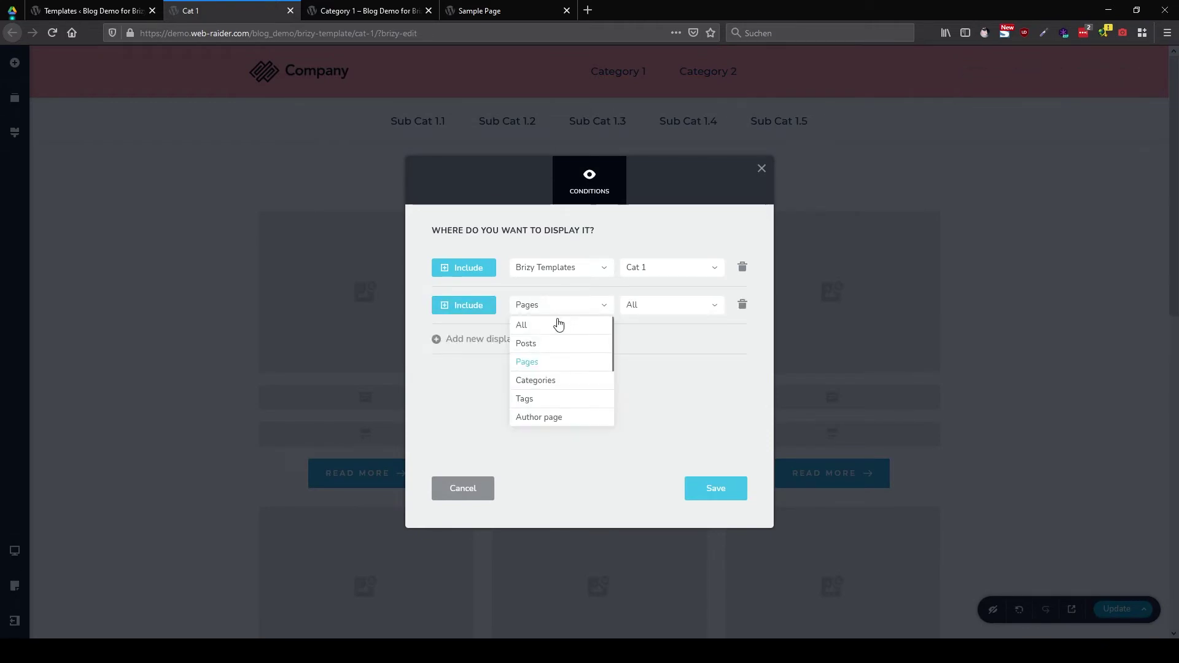
{"action": "scroll", "coordinate": [566, 398], "scroll_direction": "down", "scroll_amount": 1}
{"action": "scroll", "coordinate": [567, 398], "scroll_direction": "down", "scroll_amount": 2}
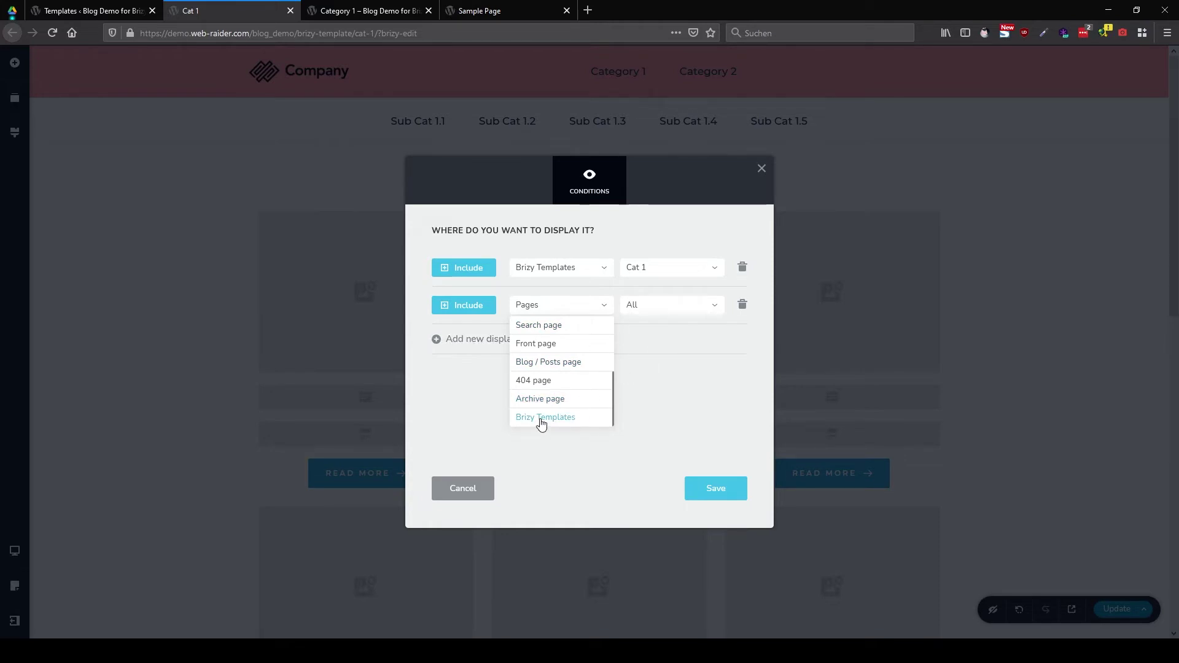
{"action": "left_click", "coordinate": [563, 405]}
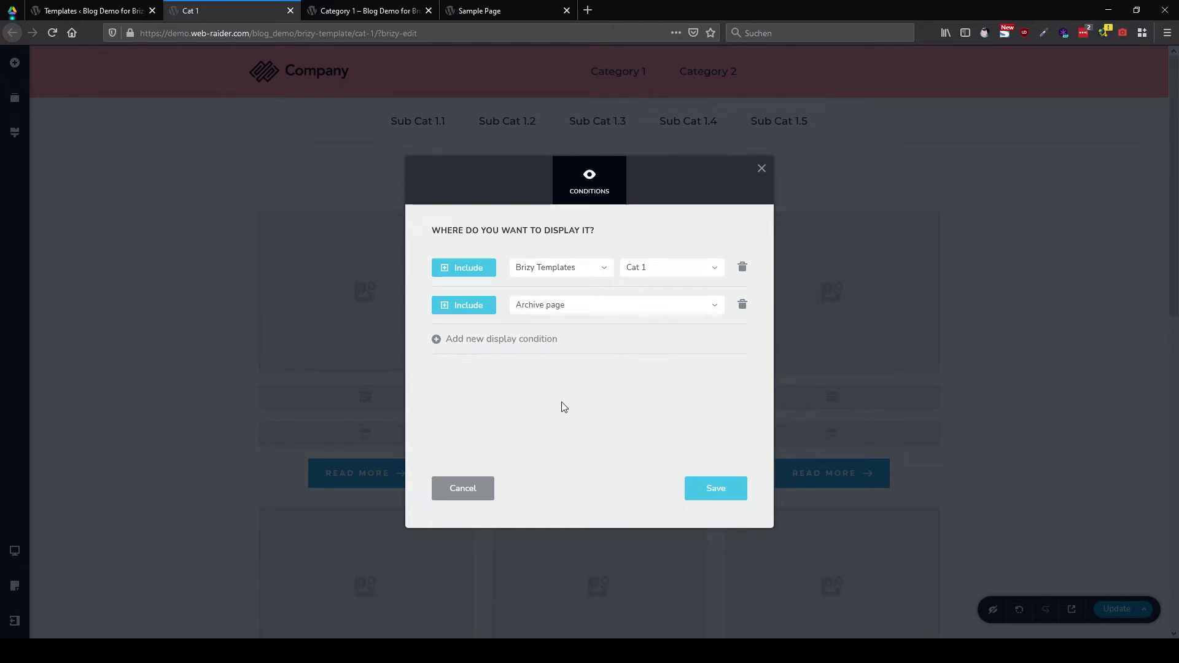
{"action": "left_click", "coordinate": [568, 307]}
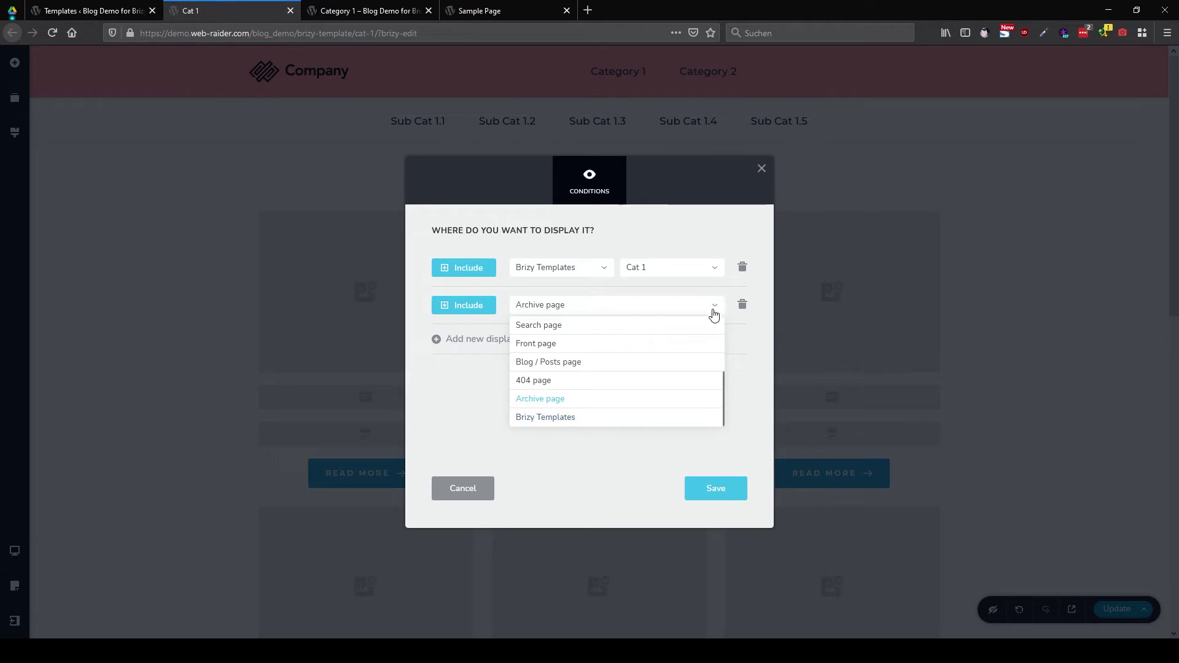
{"action": "left_click", "coordinate": [740, 306]}
{"action": "left_click", "coordinate": [742, 305]}
Change the first condition's template target from Cat 2 to All Brizy Templates
{"action": "left_click", "coordinate": [699, 274]}
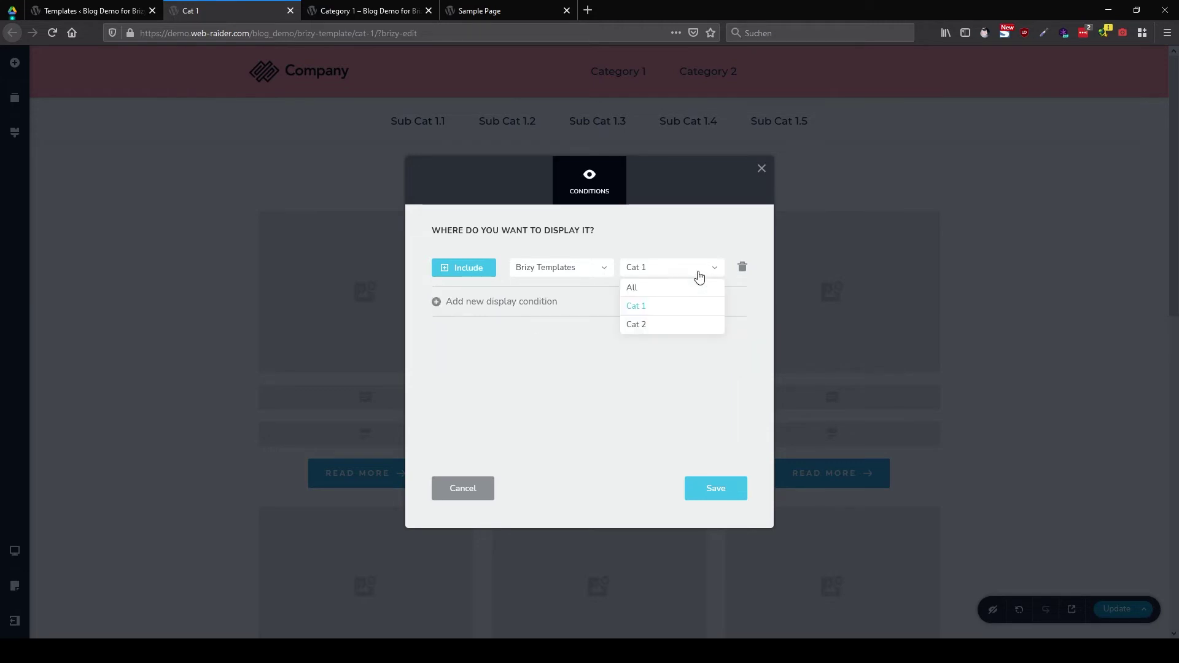
{"action": "left_click", "coordinate": [649, 325]}
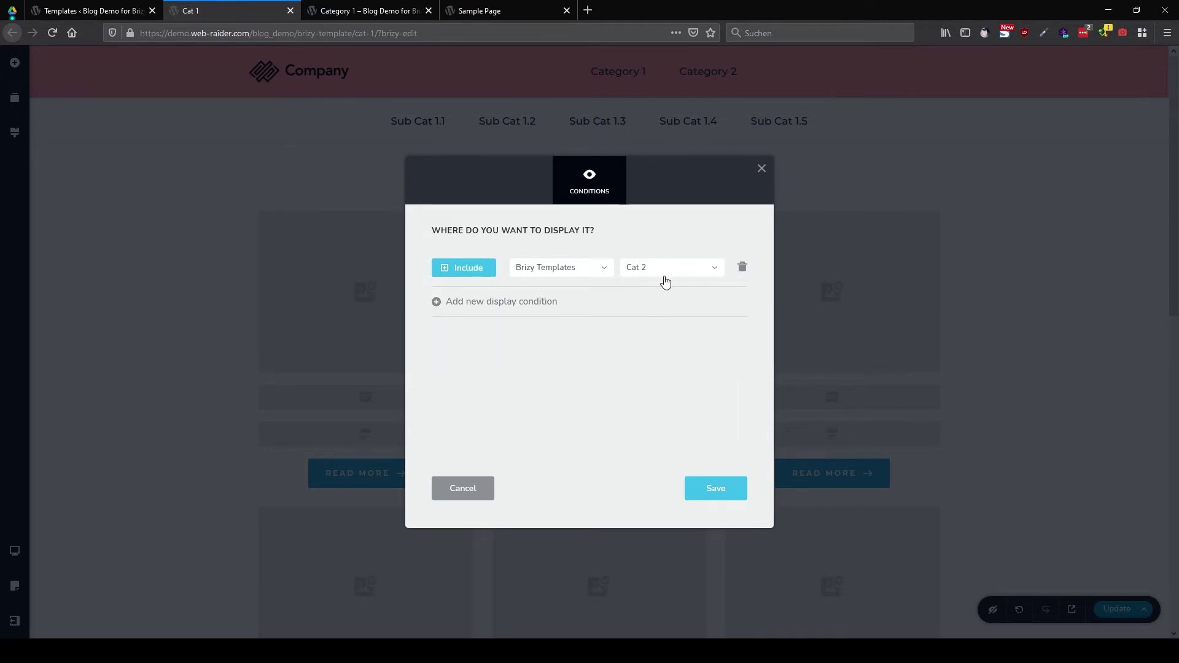
{"action": "left_click", "coordinate": [661, 275]}
{"action": "left_click", "coordinate": [644, 293]}
Add a new display condition row left on Include Pages
{"action": "left_click", "coordinate": [471, 310]}
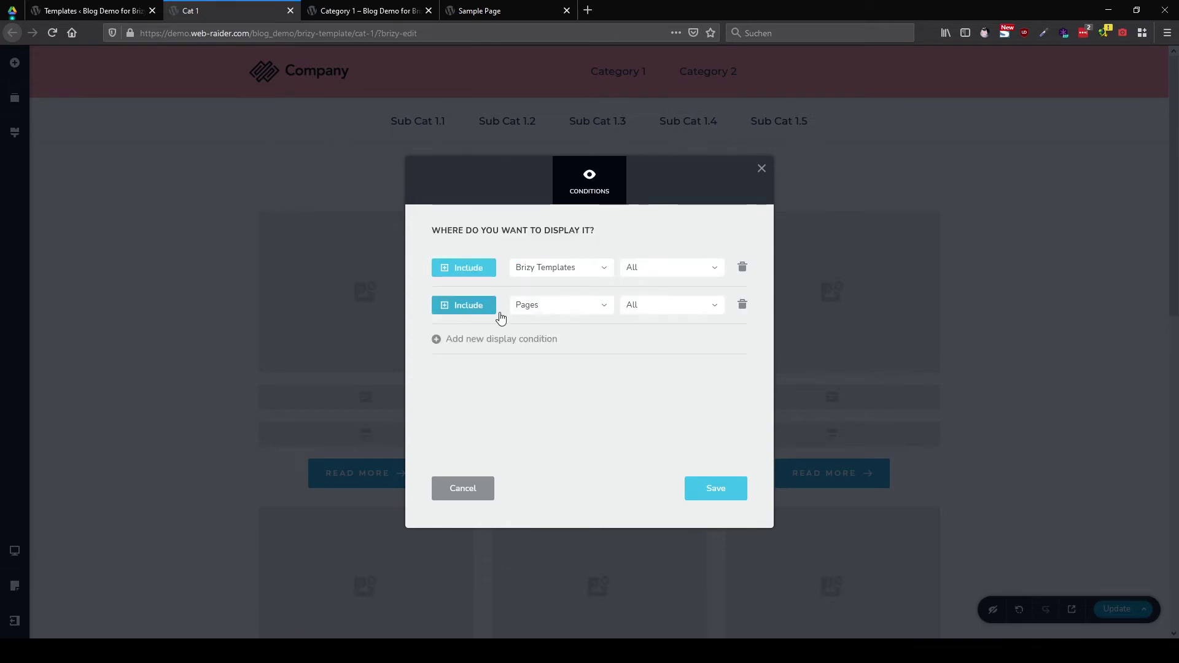
{"action": "double_click", "coordinate": [546, 310]}
{"action": "scroll", "coordinate": [574, 372], "scroll_direction": "down", "scroll_amount": 2}
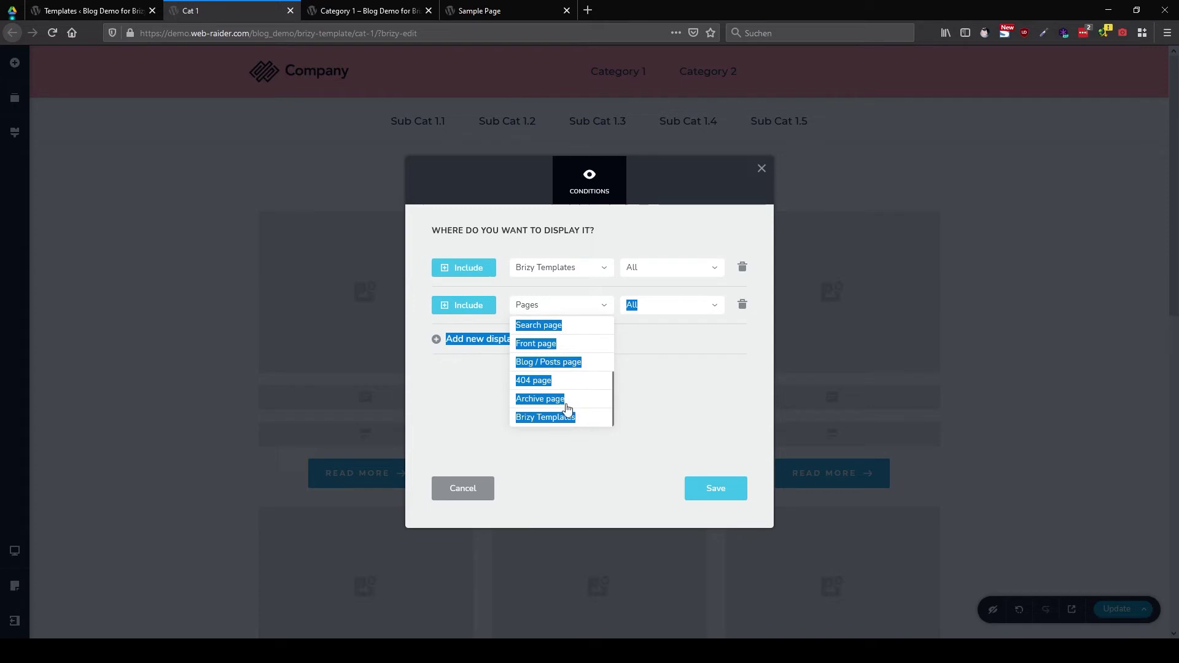
{"action": "left_click", "coordinate": [555, 422]}
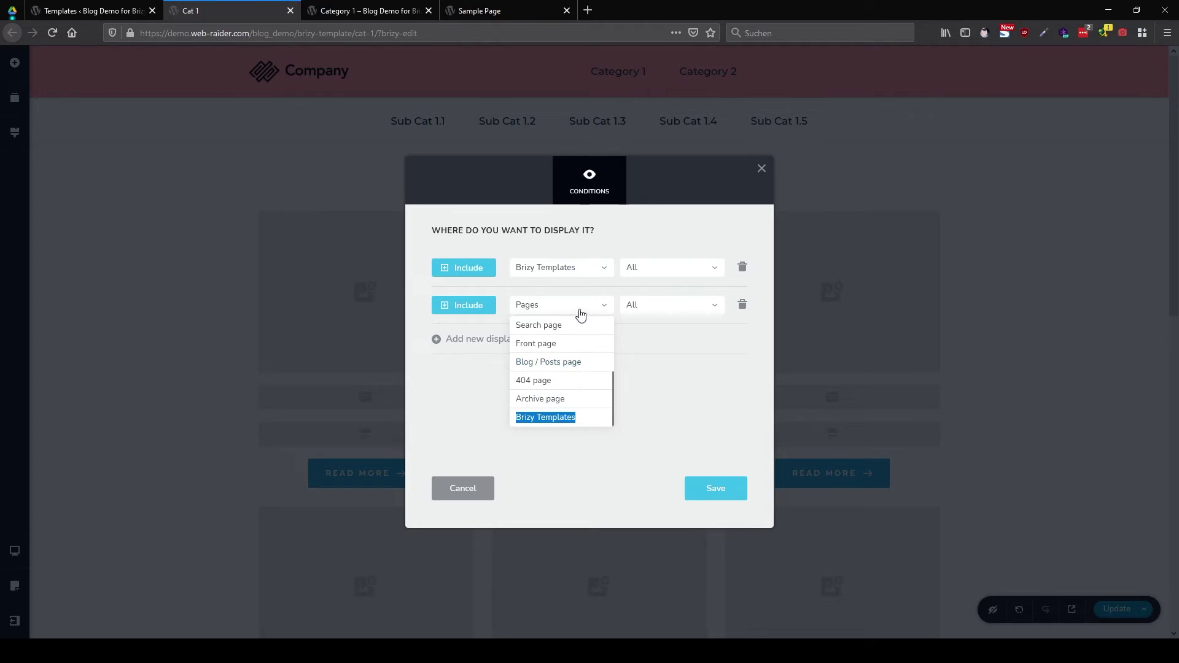
{"action": "left_click", "coordinate": [654, 383]}
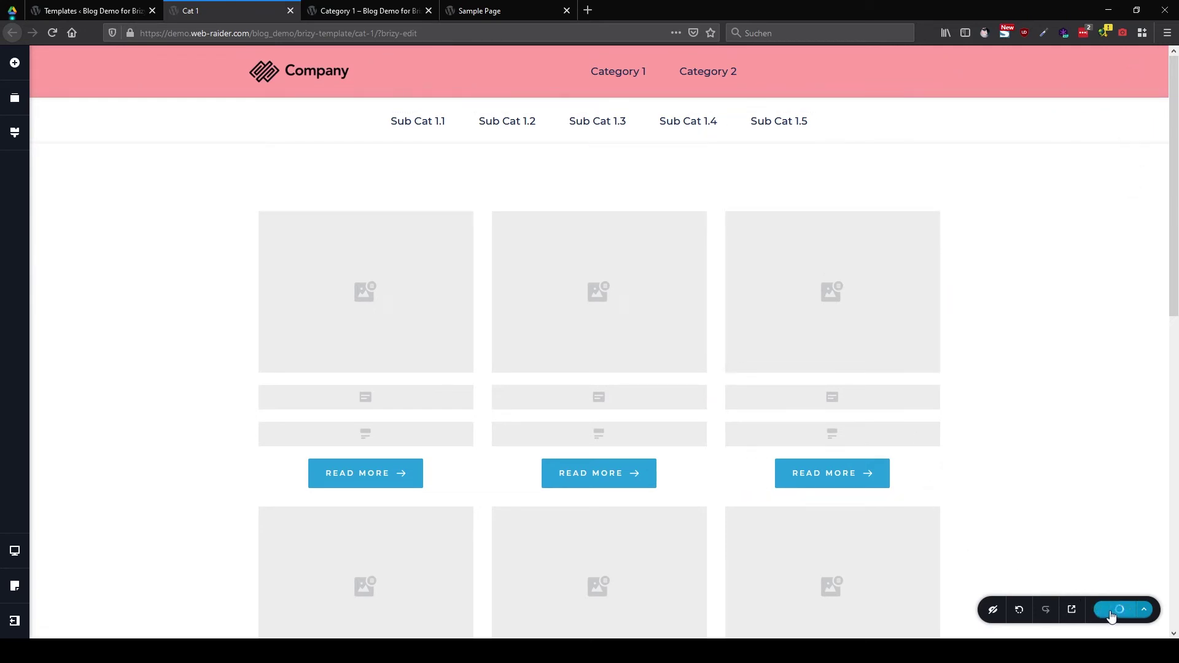
Go to the dashboard, open Brizy > Templates, and edit Cat 2 with Brizy
{"action": "left_click", "coordinate": [15, 621]}
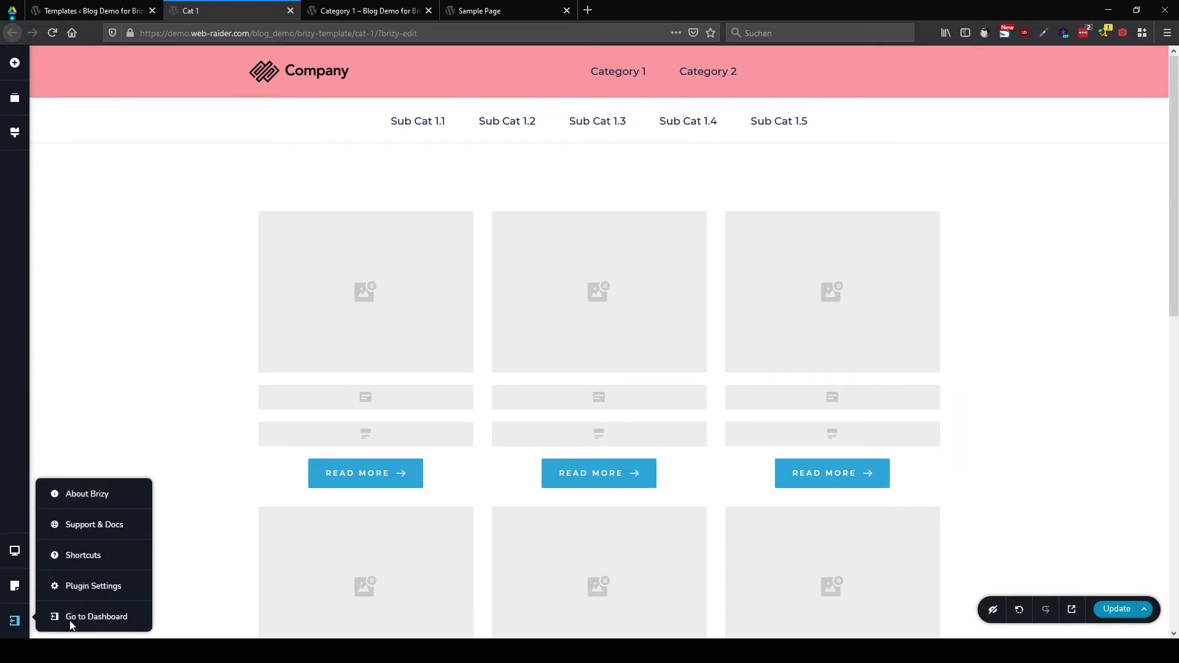
{"action": "left_click", "coordinate": [83, 623]}
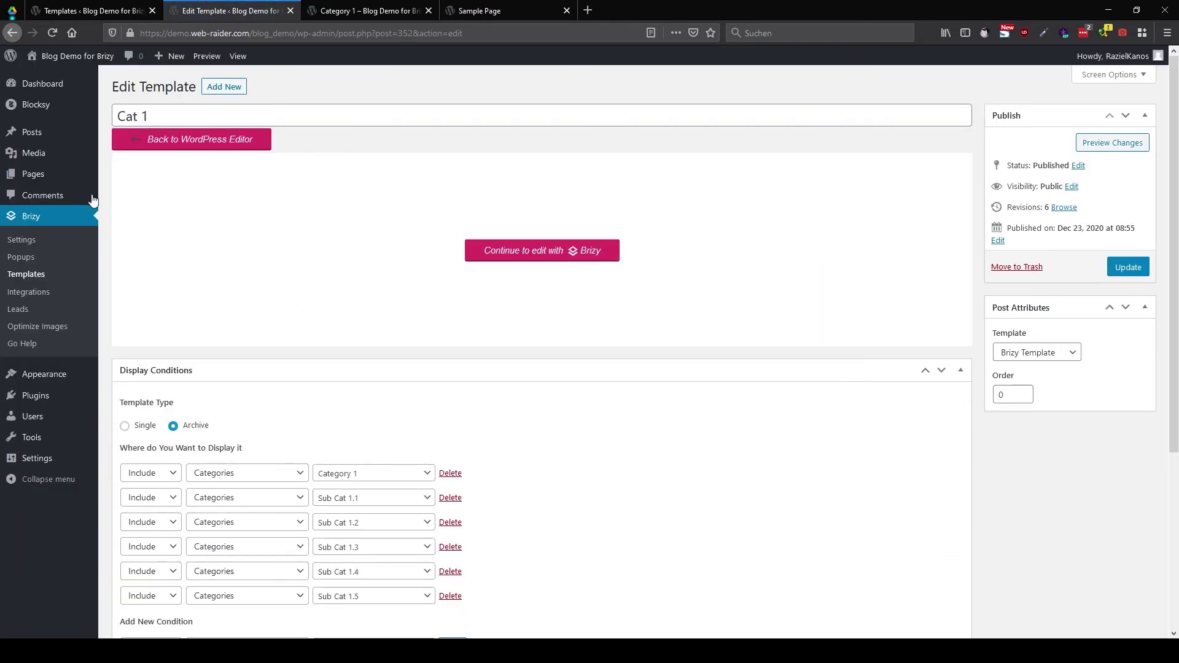
{"action": "left_click", "coordinate": [26, 275]}
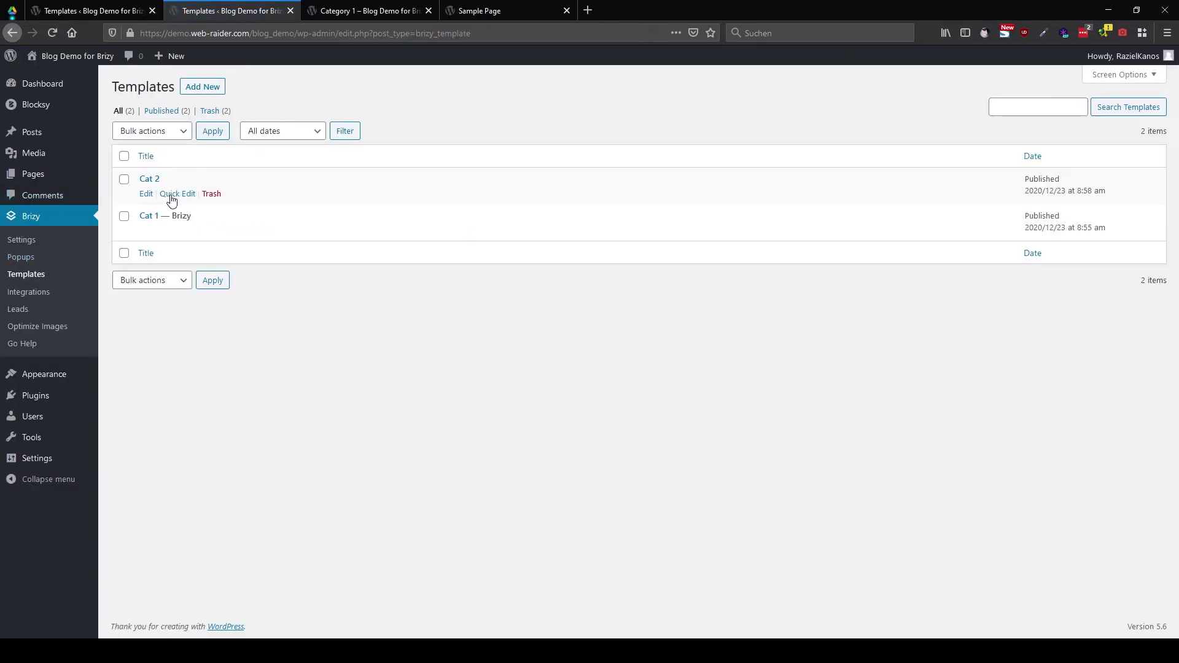
{"action": "left_click", "coordinate": [146, 193]}
{"action": "left_click", "coordinate": [184, 143]}
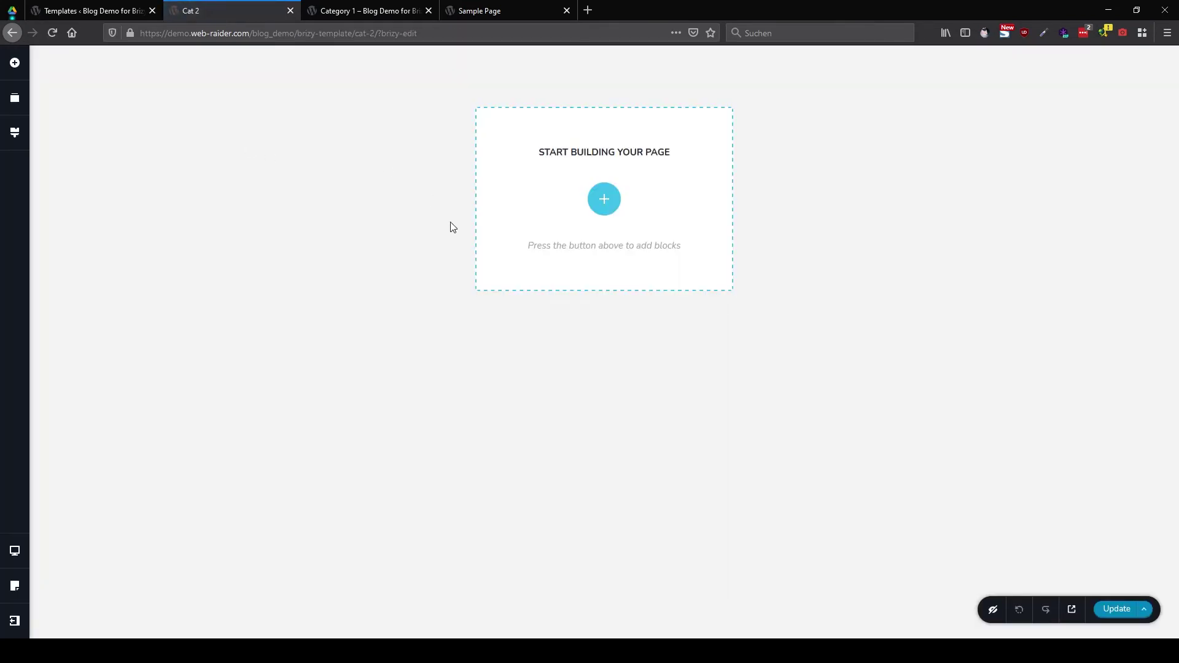
Insert the saved global red Company header at the top of Cat 2
{"action": "left_click", "coordinate": [603, 201]}
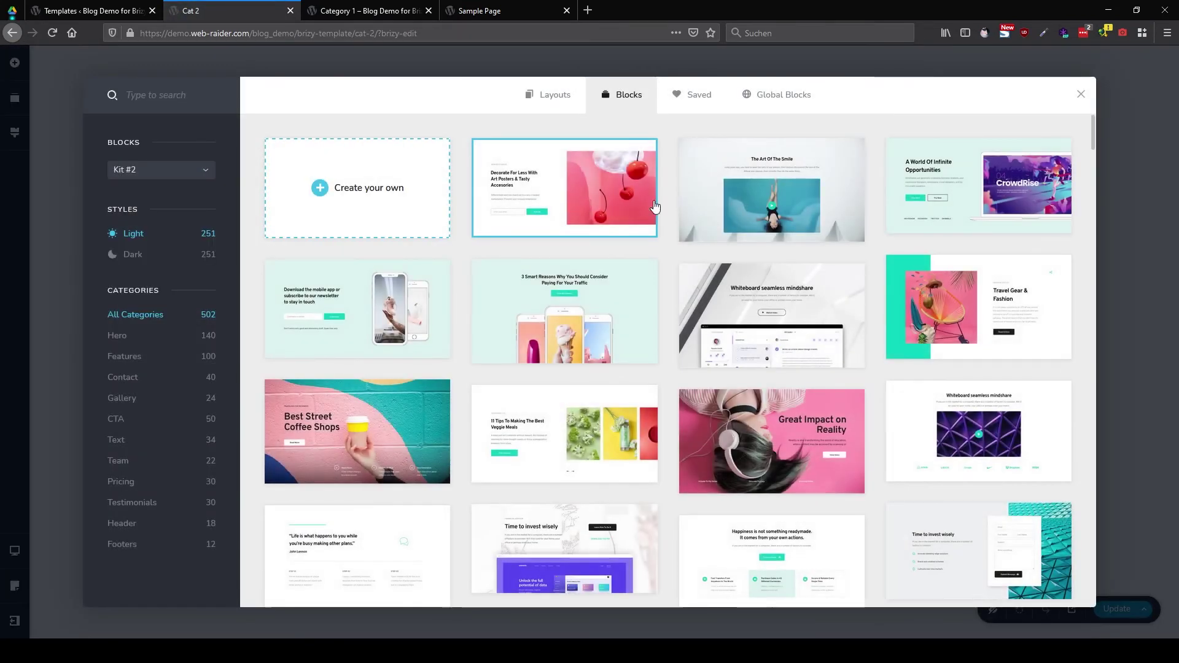
{"action": "left_click", "coordinate": [778, 96]}
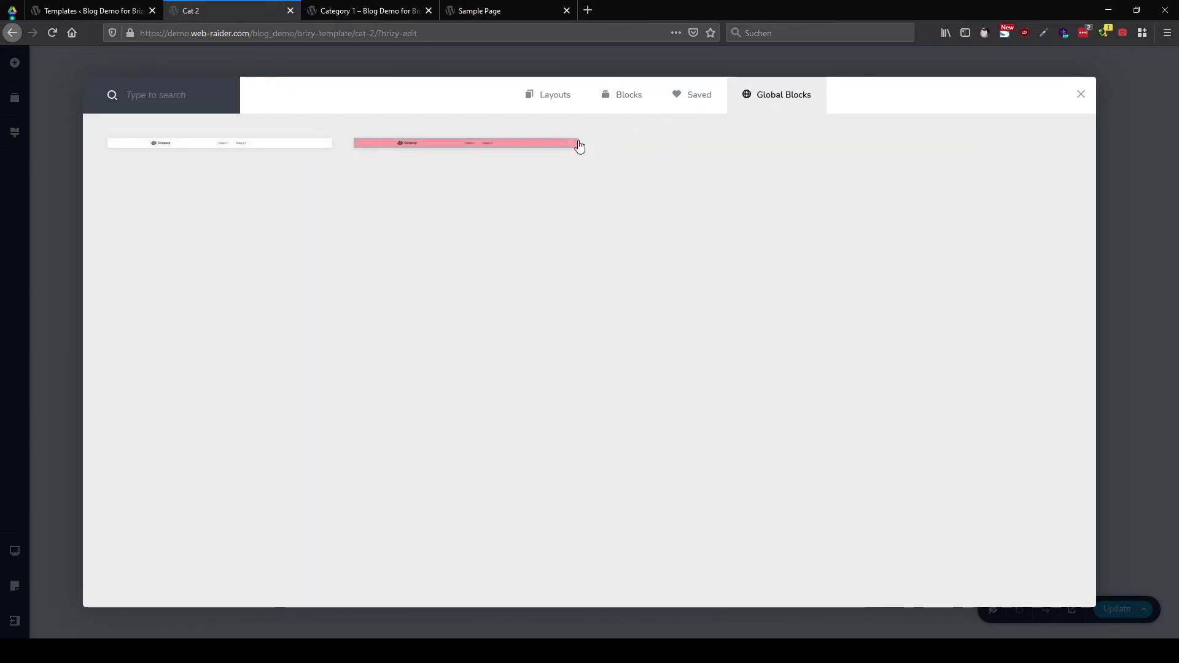
{"action": "left_click", "coordinate": [535, 146]}
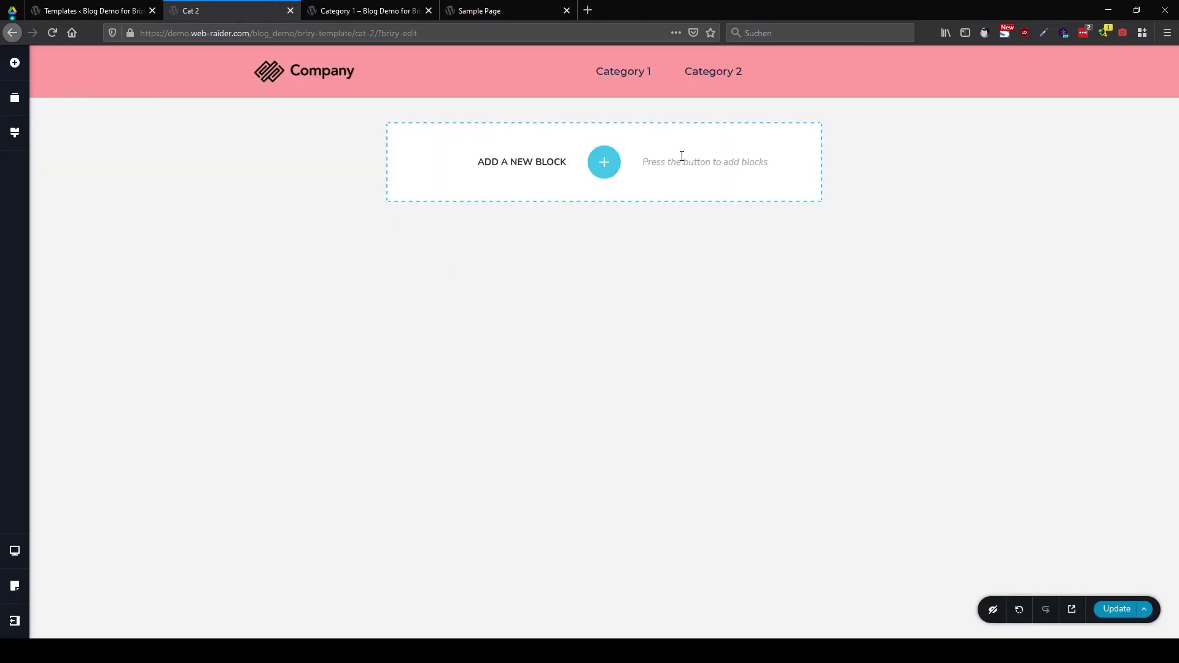
Add an empty custom block, then browse the global blocks and close the library unchanged
{"action": "left_click", "coordinate": [604, 166]}
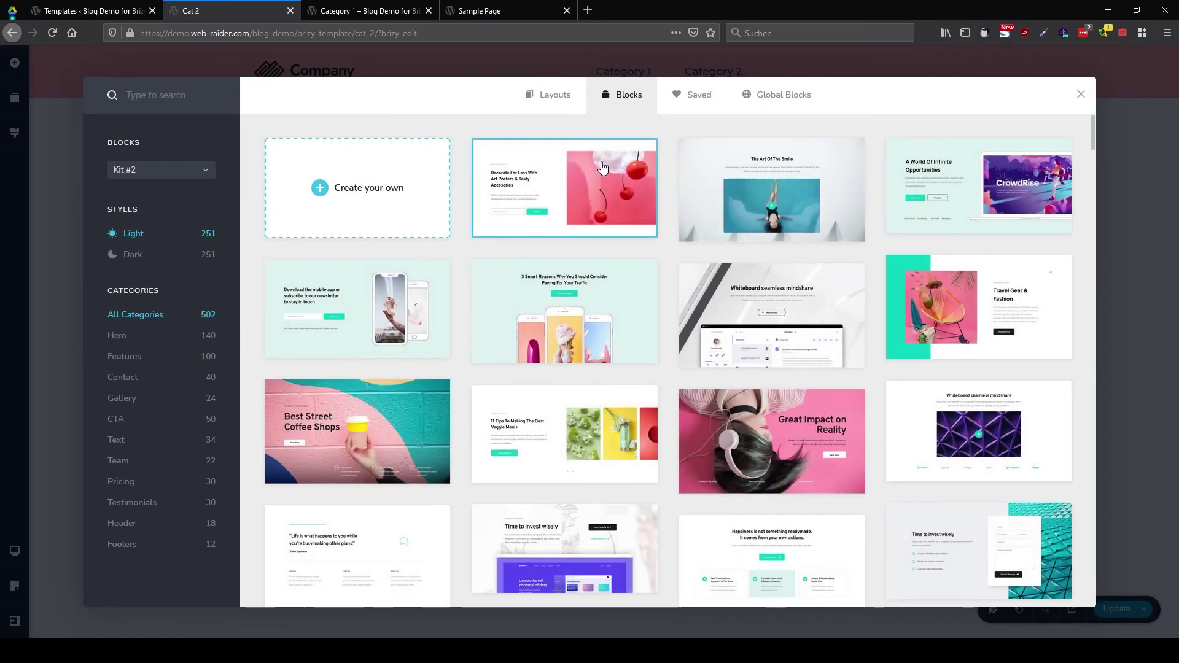
{"action": "left_click", "coordinate": [309, 177]}
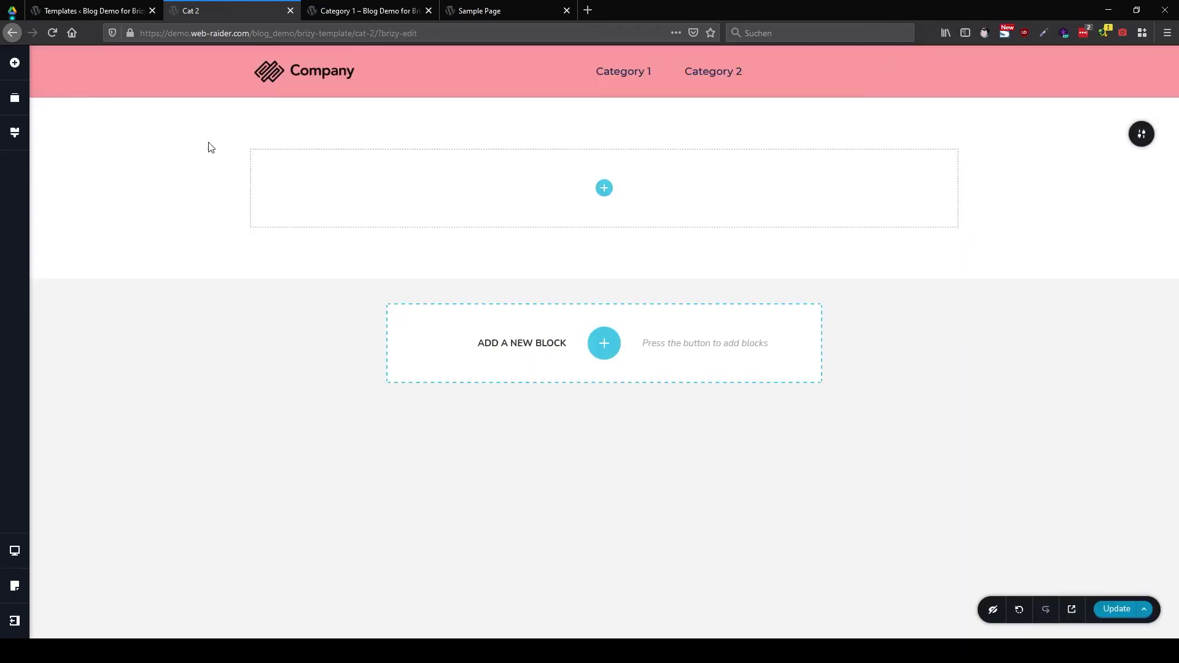
{"action": "left_click", "coordinate": [15, 62]}
{"action": "left_click", "coordinate": [614, 346]}
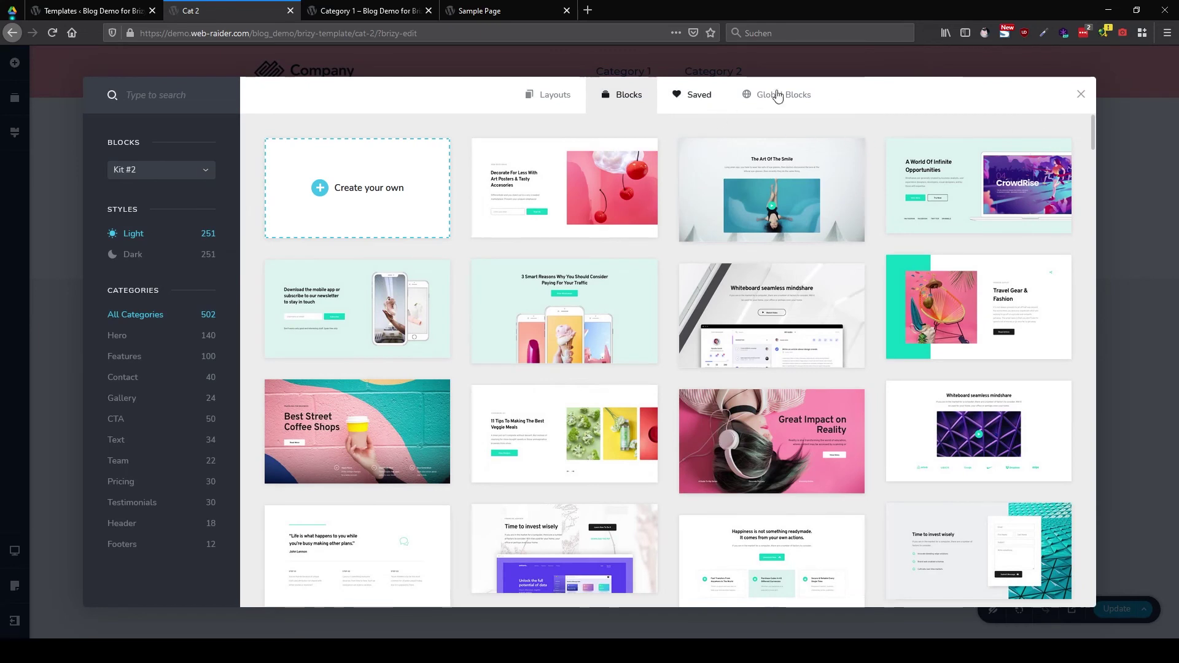
{"action": "left_click", "coordinate": [777, 95]}
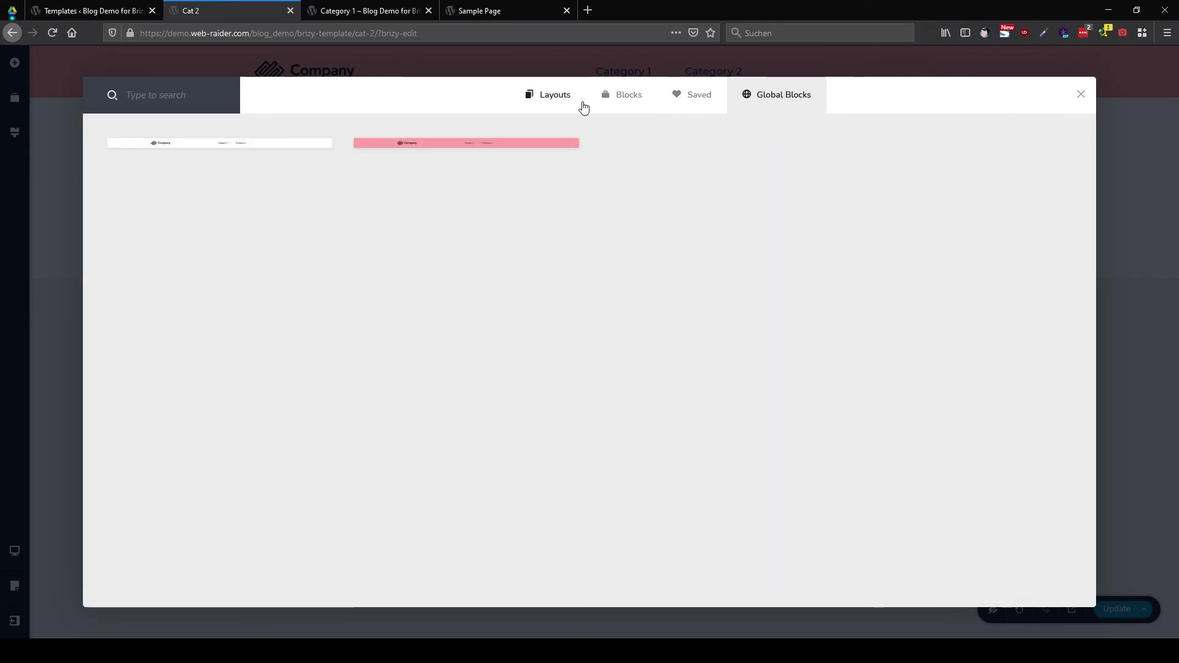
{"action": "key", "text": "Escape"}
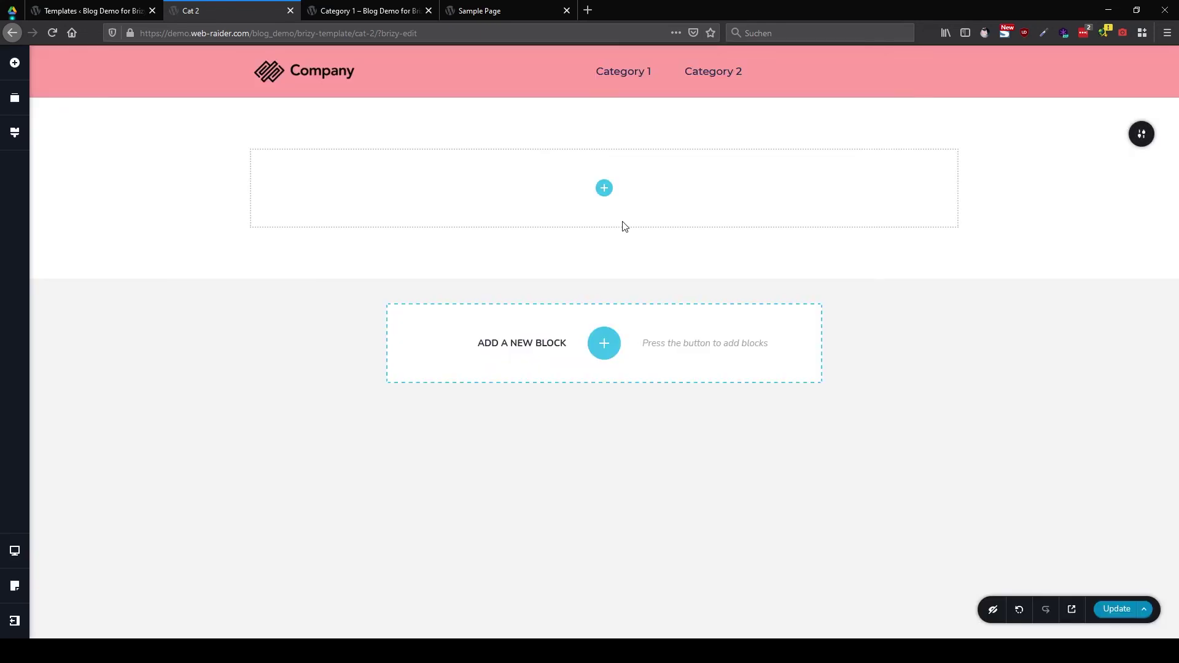
Insert a logo-and-menu header block and move it directly under the main header
{"action": "left_click", "coordinate": [604, 189]}
{"action": "left_click", "coordinate": [614, 344]}
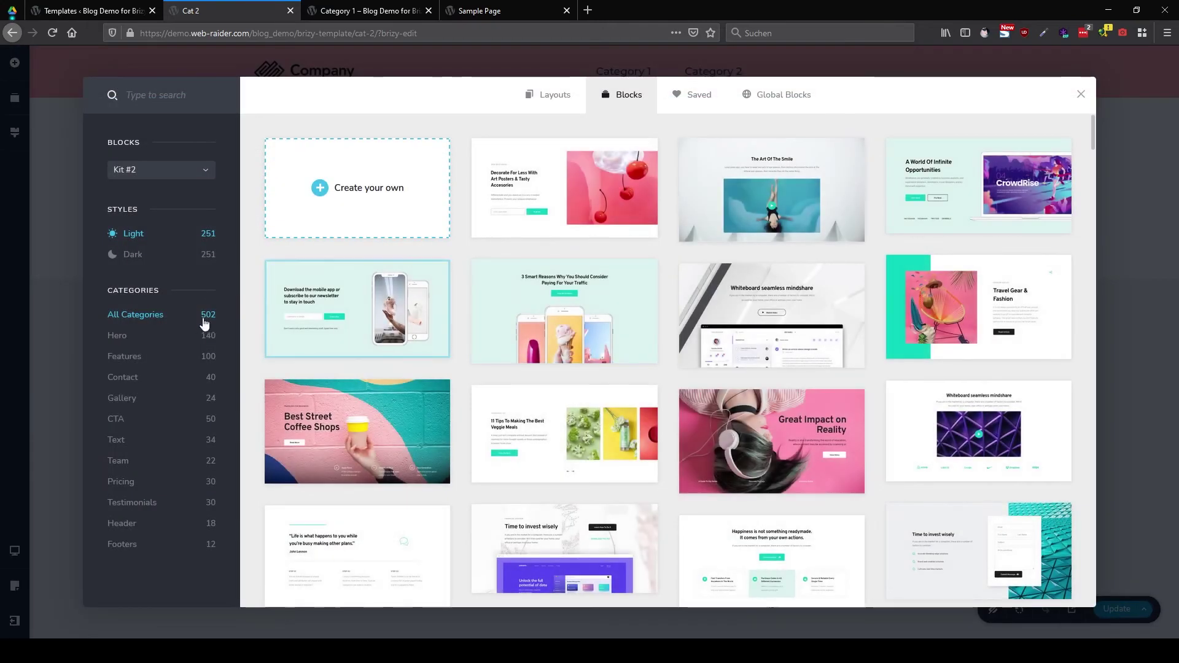
{"action": "left_click", "coordinate": [140, 524]}
{"action": "left_click", "coordinate": [361, 155]}
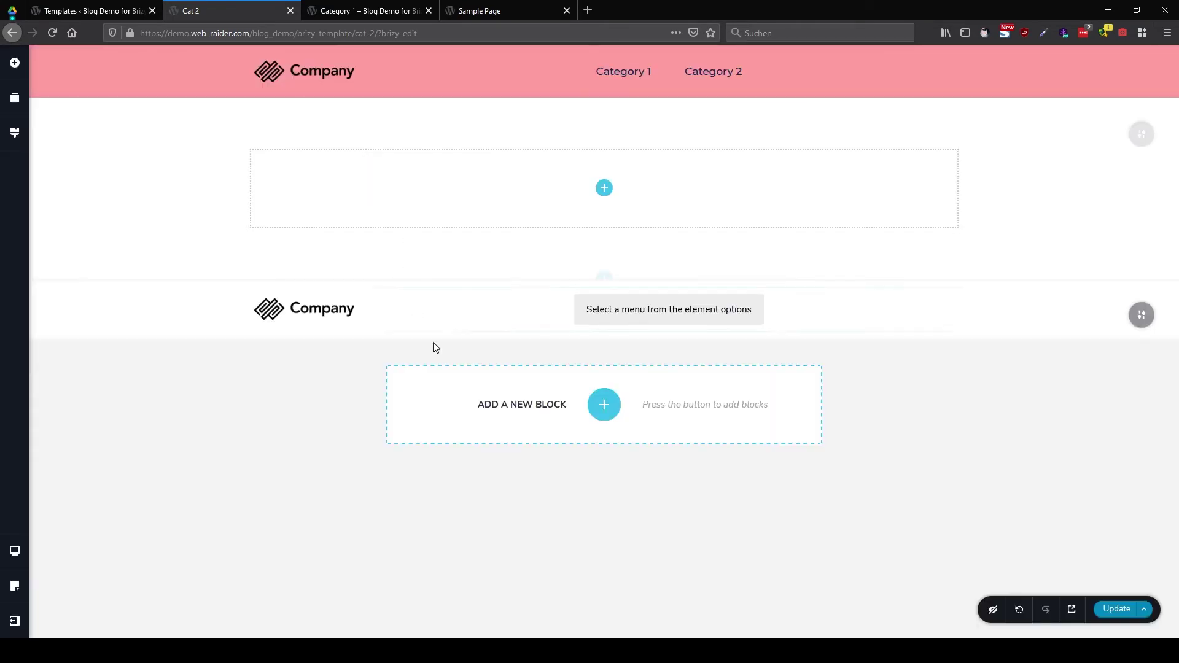
{"action": "left_click", "coordinate": [14, 132]}
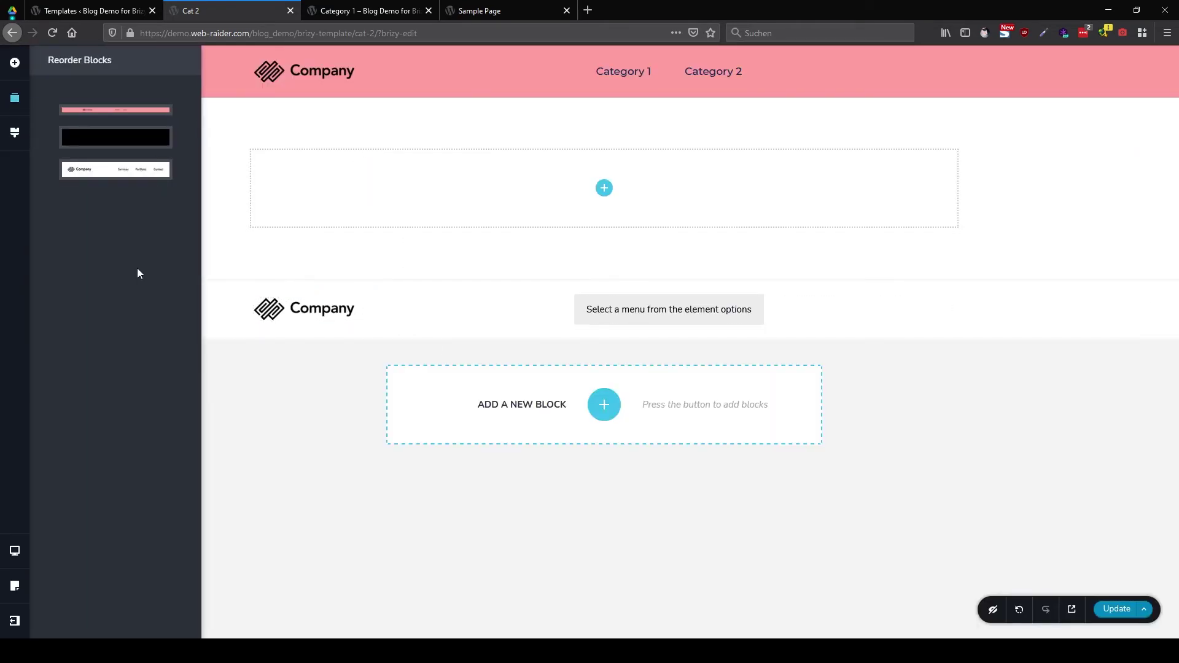
{"action": "left_click_drag", "start_coordinate": [116, 167], "coordinate": [130, 131]}
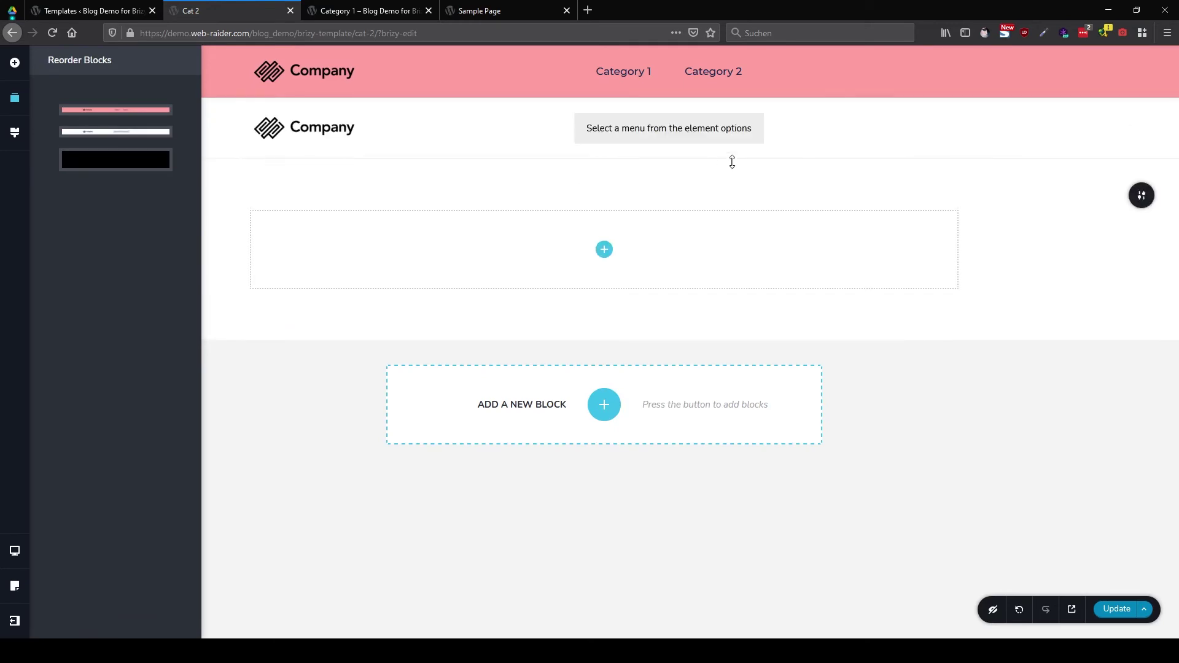
Delete the new header's logo and set its menu to Sub 2 (Sub Cat 2.1–2.5)
{"action": "left_click", "coordinate": [326, 136]}
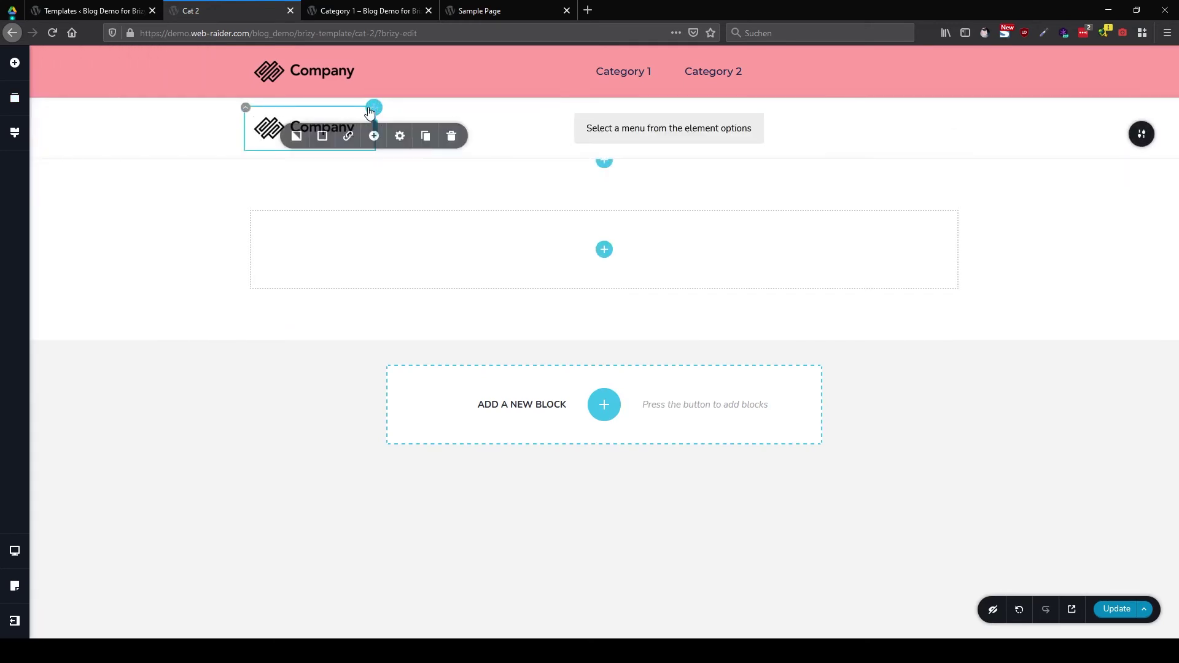
{"action": "left_click", "coordinate": [452, 134]}
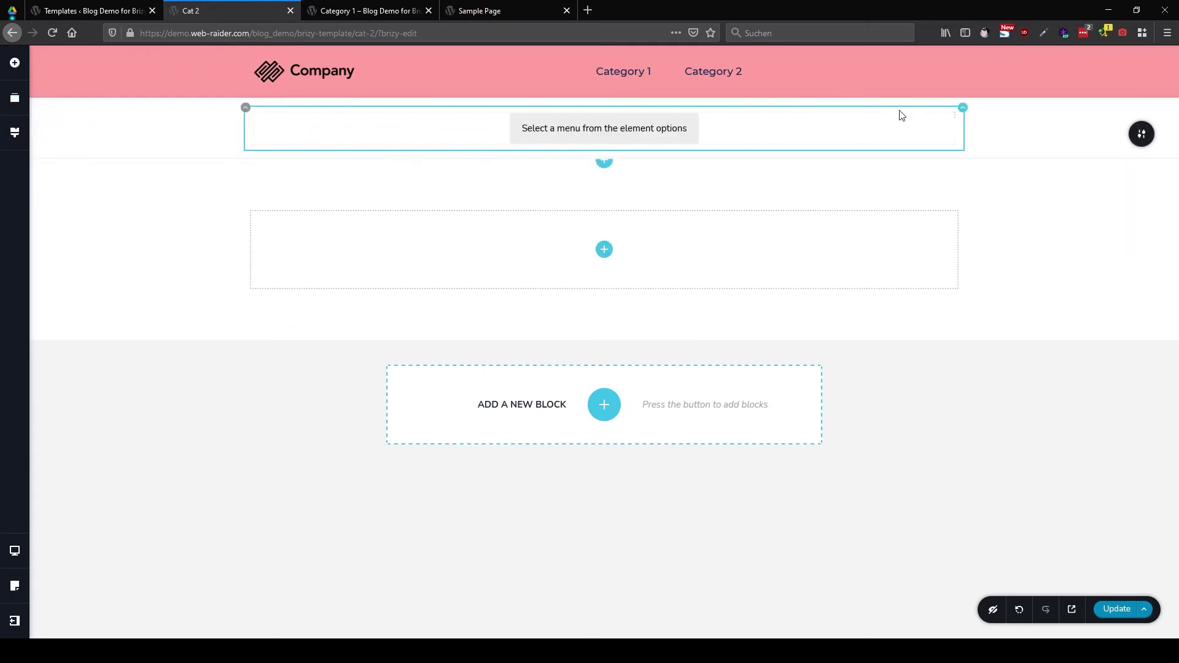
{"action": "left_click", "coordinate": [953, 120]}
{"action": "left_click", "coordinate": [902, 145]}
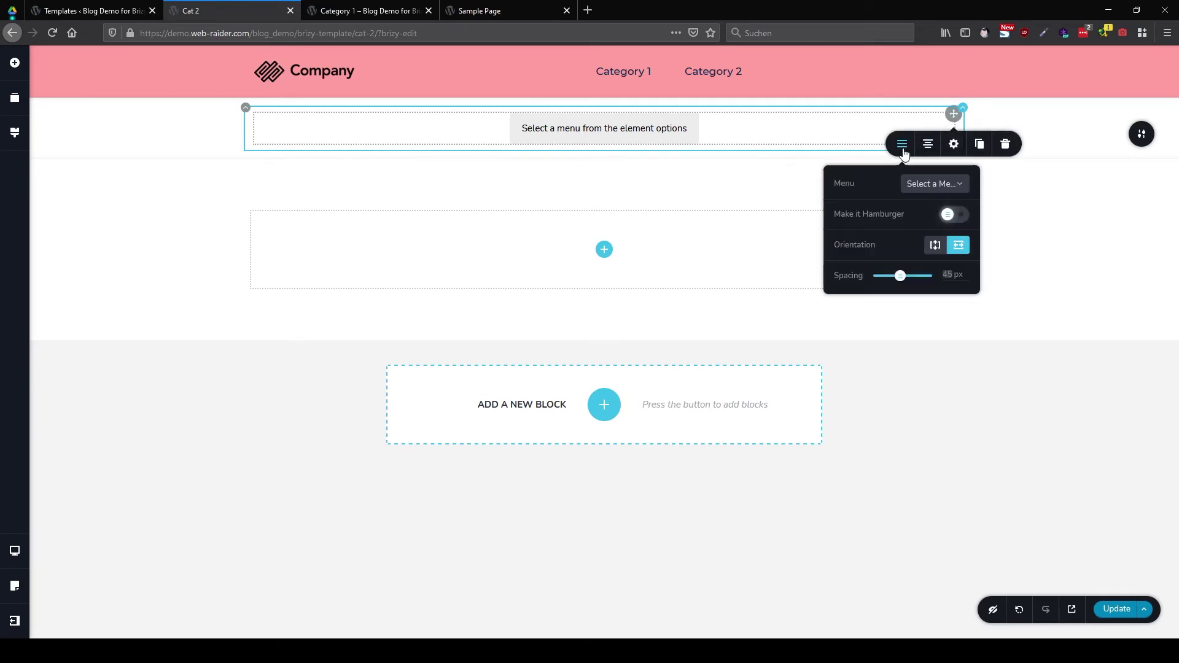
{"action": "left_click", "coordinate": [934, 184]}
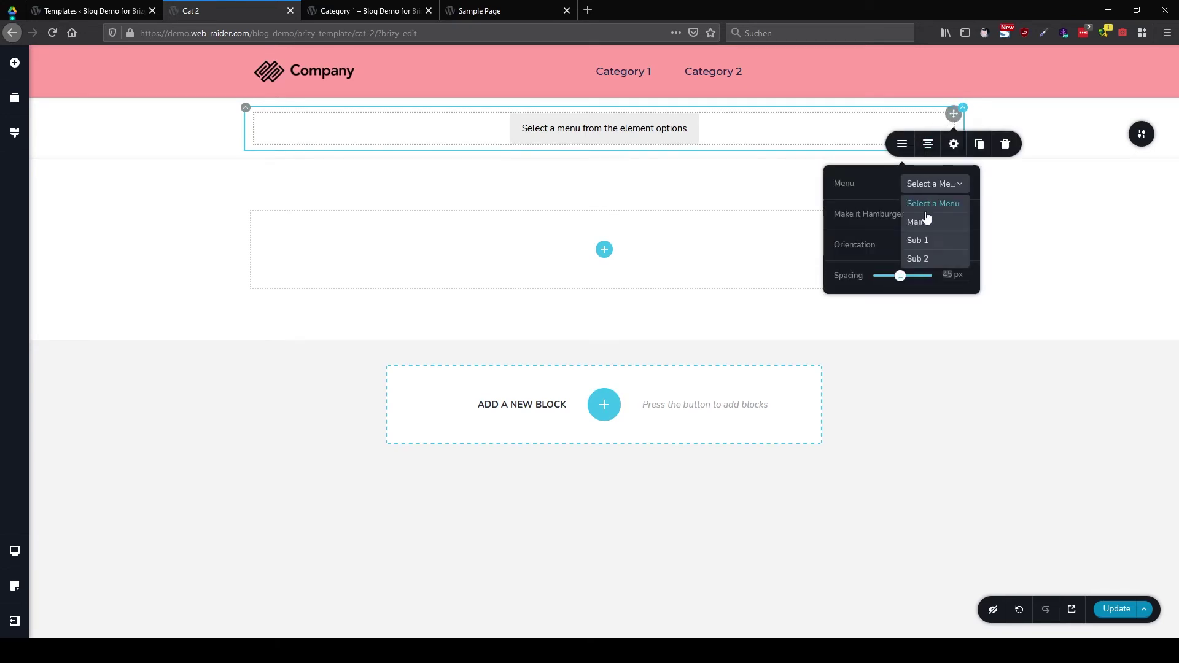
{"action": "left_click", "coordinate": [921, 261]}
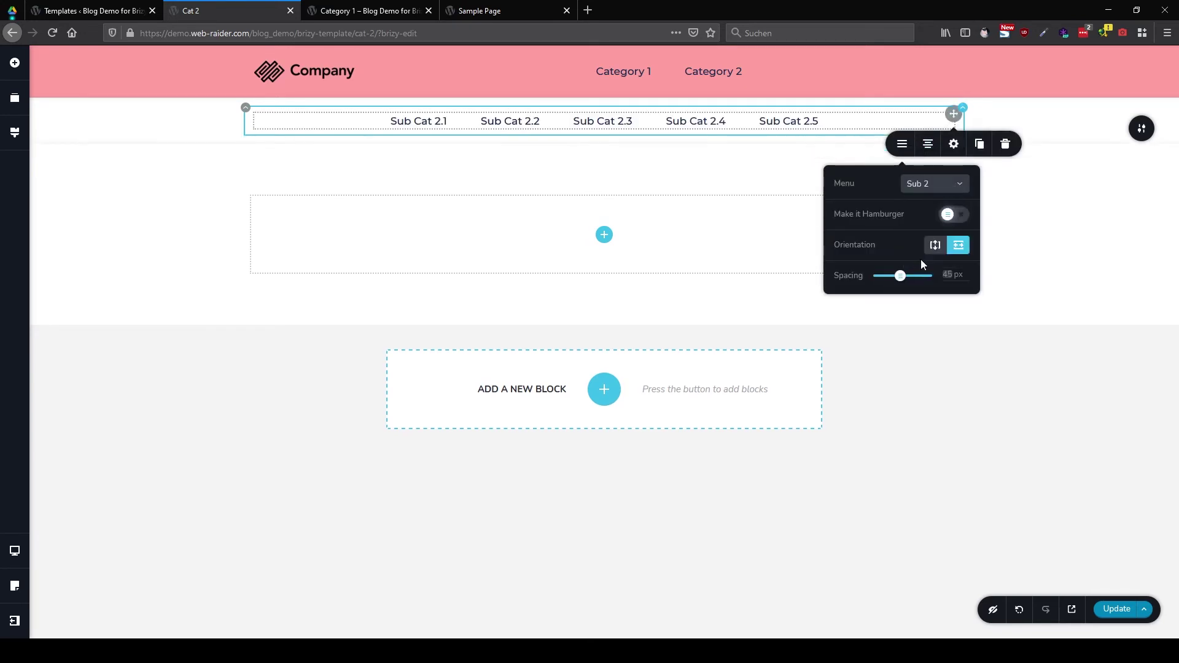
Set the sub-menu header's positioning to Fixed
{"action": "left_click", "coordinate": [1143, 129]}
{"action": "left_click", "coordinate": [985, 130]}
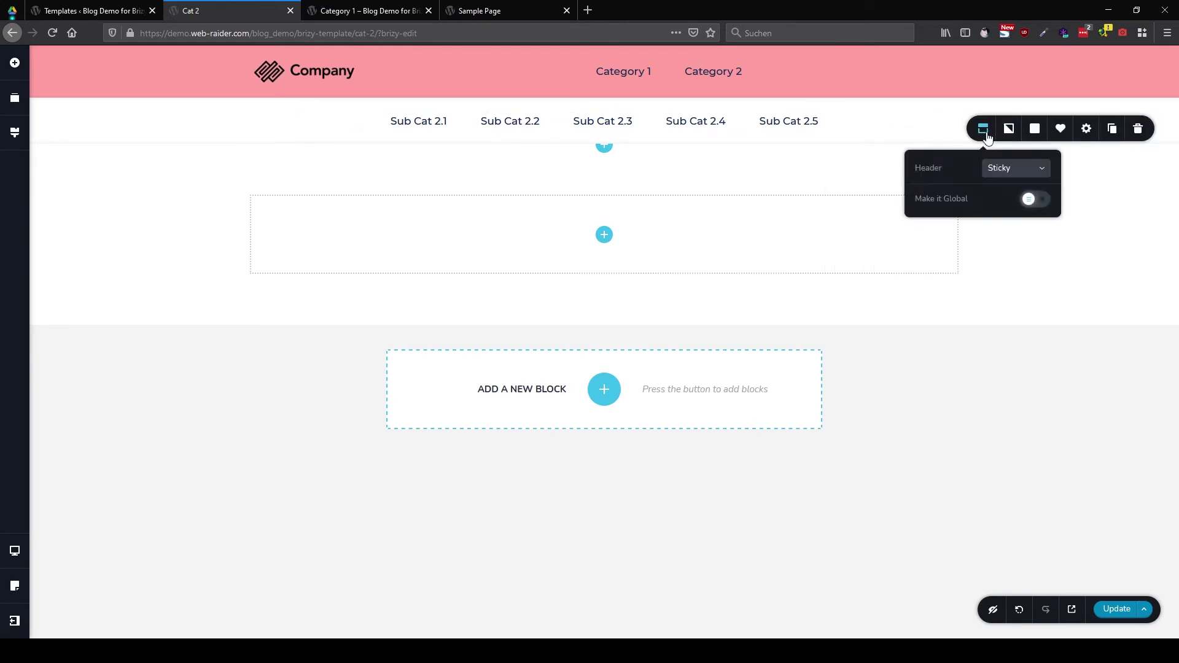
{"action": "left_click", "coordinate": [1013, 175]}
{"action": "left_click", "coordinate": [1011, 216]}
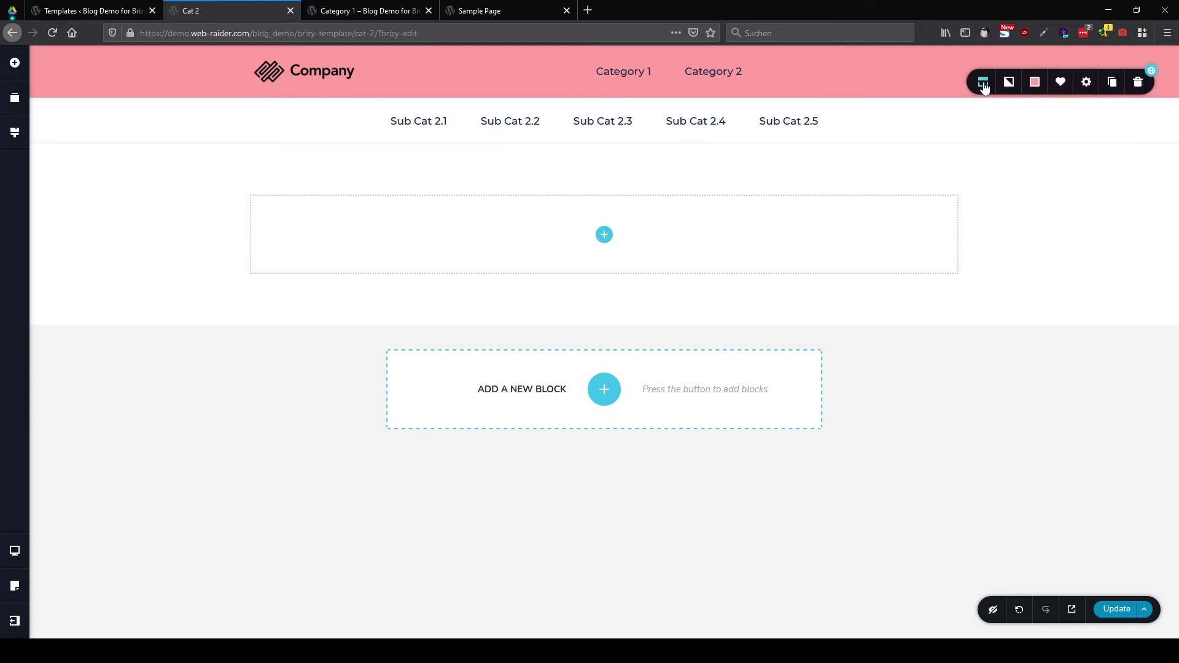
{"action": "left_click", "coordinate": [983, 84]}
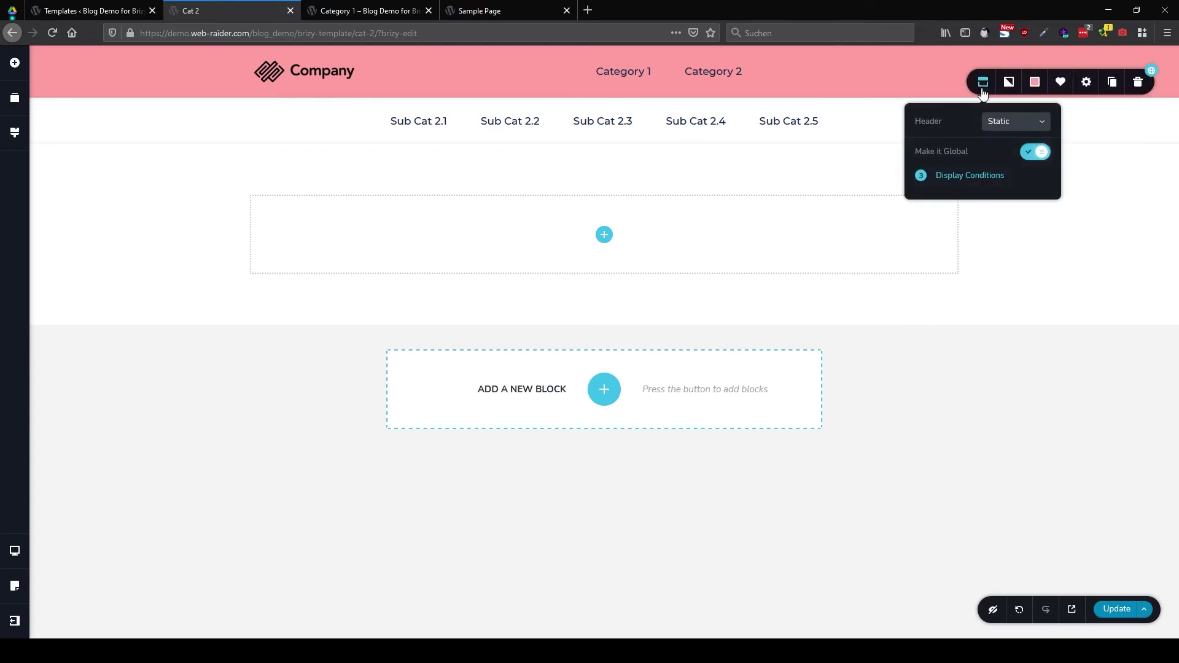
{"action": "left_click", "coordinate": [1039, 217]}
Place an Archives posts grid in the empty section, set Rows to 3, and Update
{"action": "left_click", "coordinate": [15, 63]}
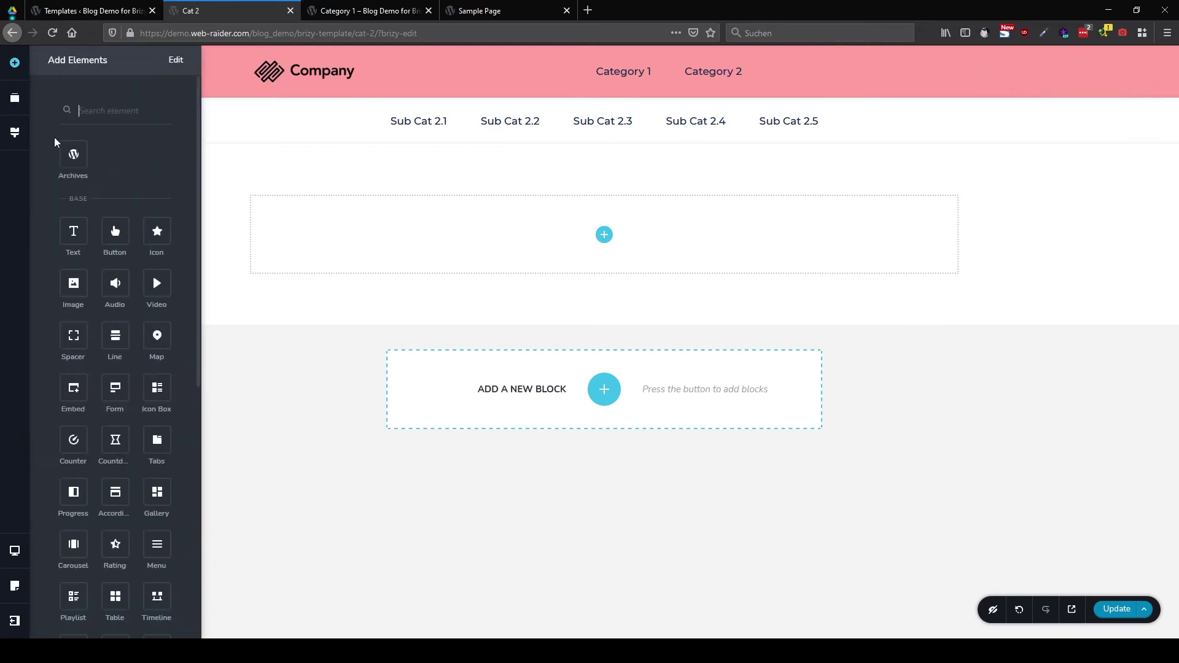
{"action": "left_click_drag", "start_coordinate": [74, 154], "coordinate": [605, 239]}
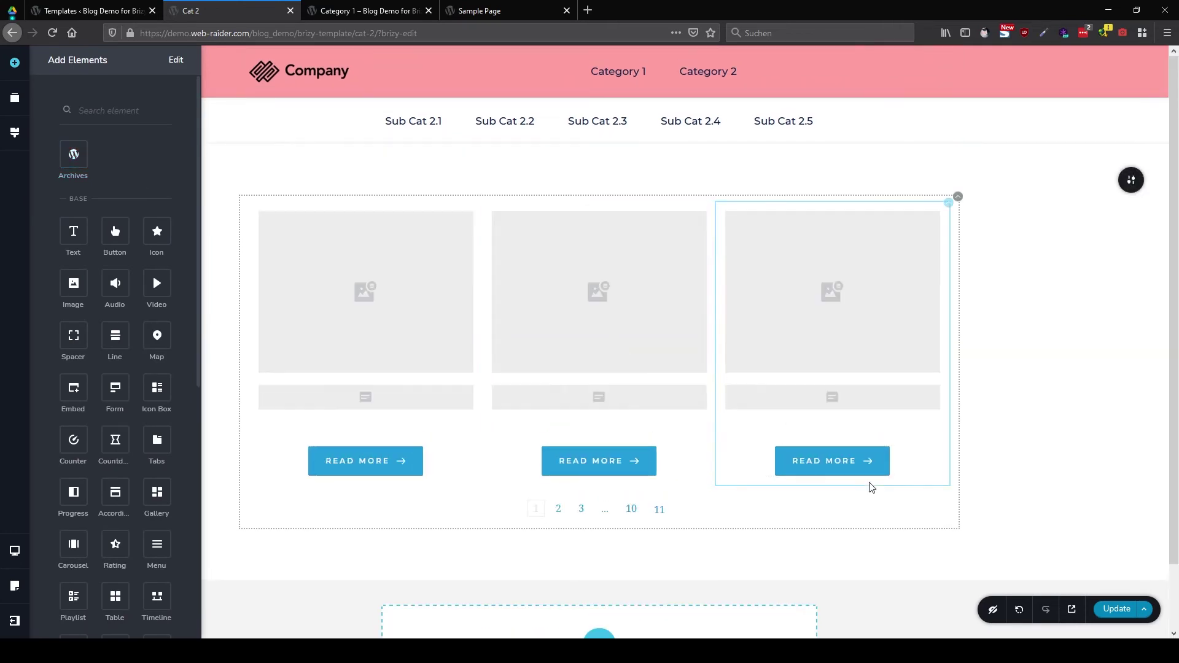
{"action": "left_click", "coordinate": [935, 215]}
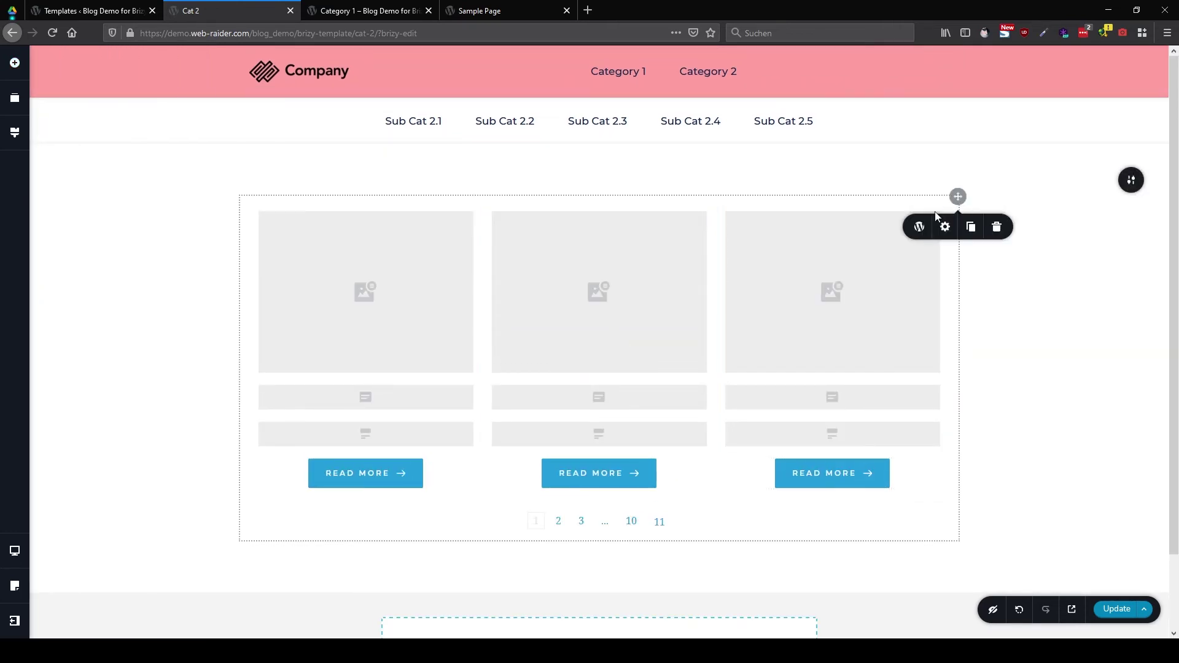
{"action": "left_click", "coordinate": [920, 228]}
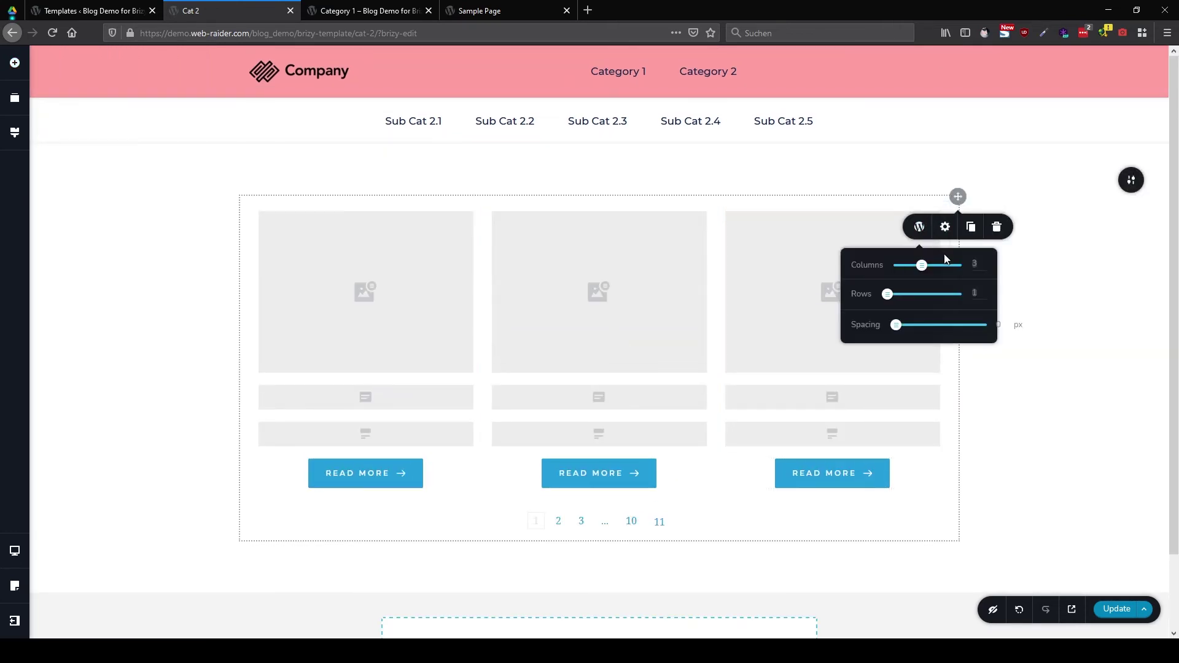
{"action": "left_click", "coordinate": [900, 293]}
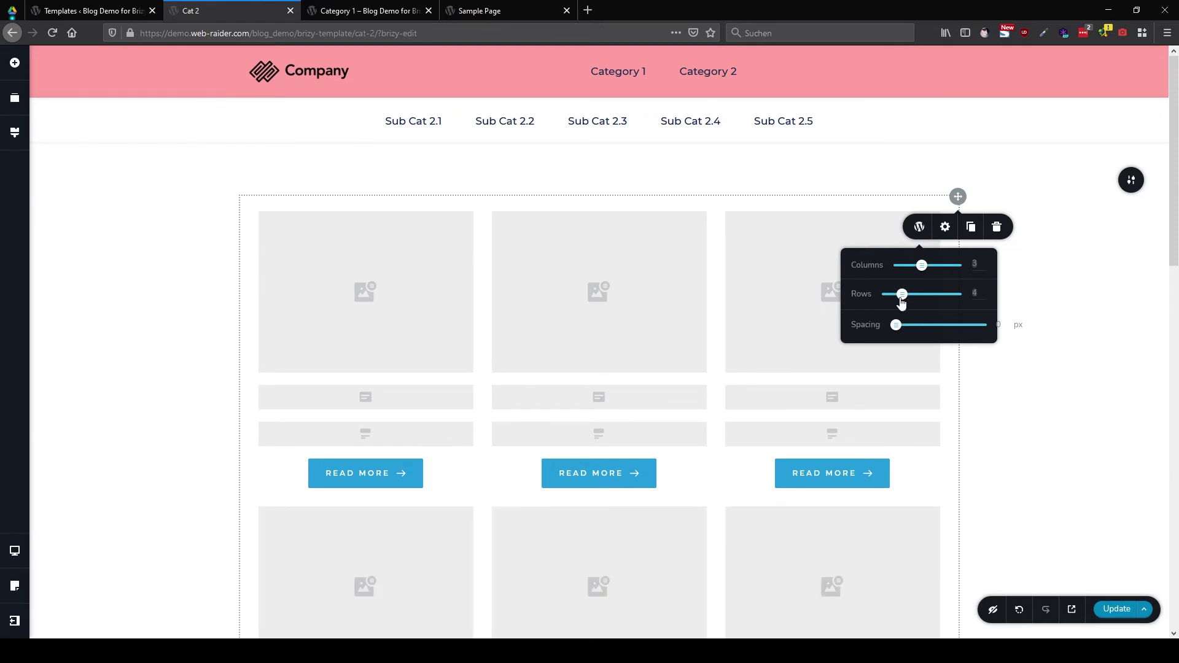
{"action": "left_click_drag", "start_coordinate": [902, 299], "coordinate": [897, 299]}
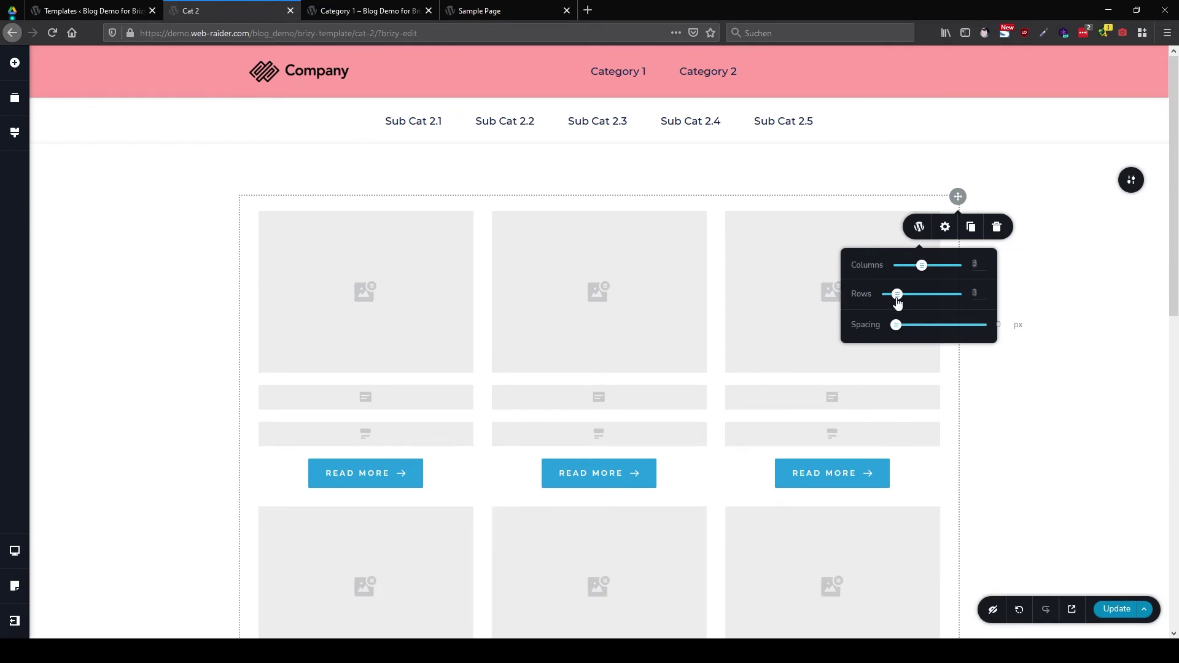
{"action": "left_click", "coordinate": [1135, 187]}
{"action": "left_click", "coordinate": [1116, 610]}
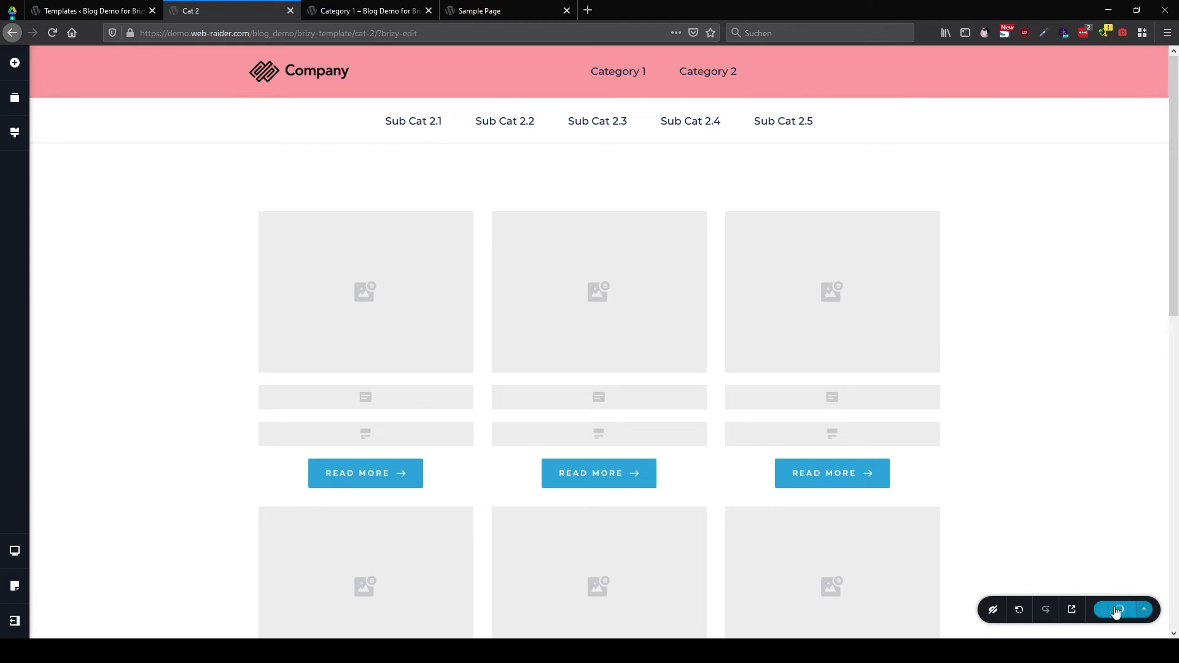
{"action": "left_click", "coordinate": [480, 11]}
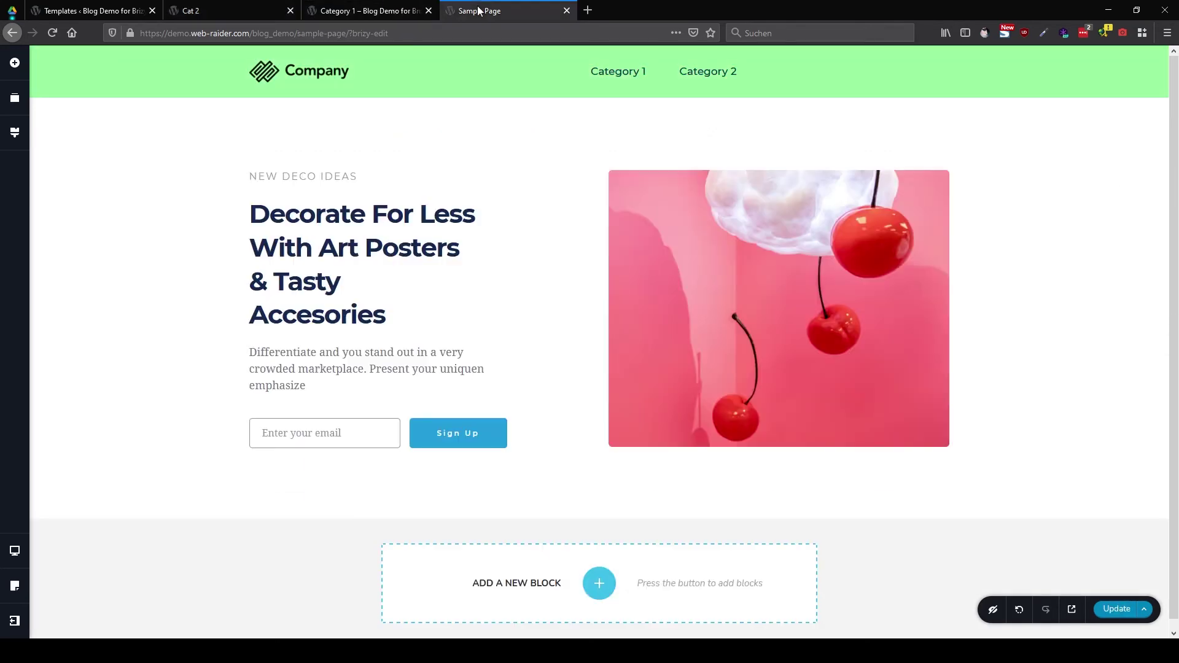
{"action": "left_click", "coordinate": [385, 9]}
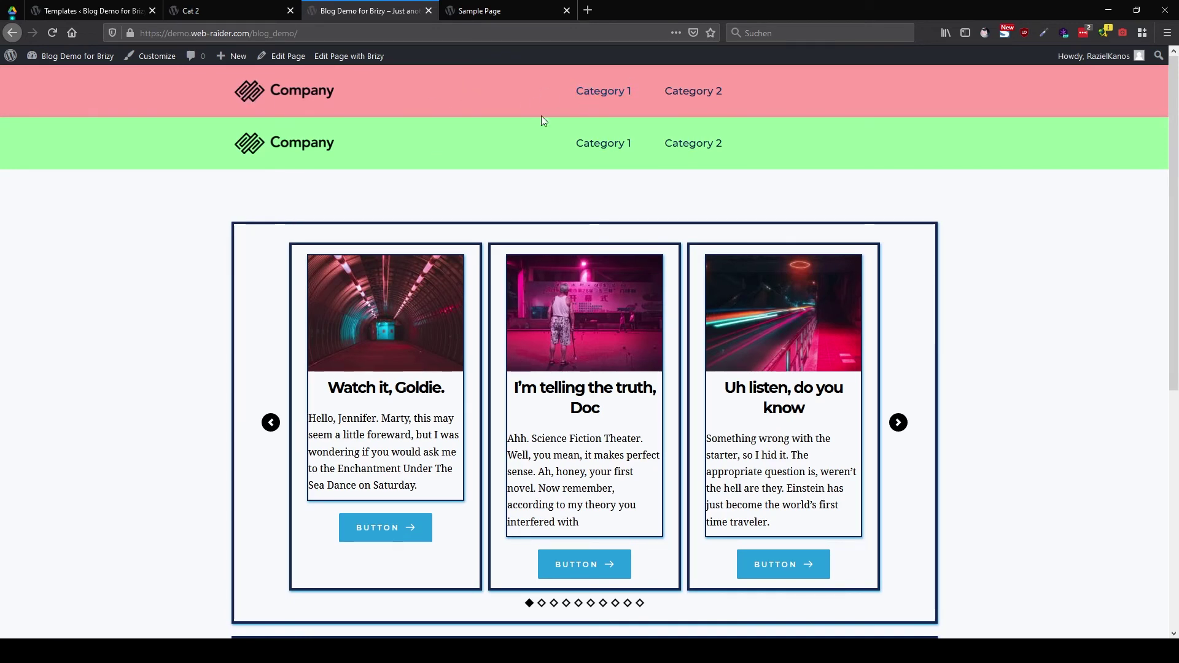
{"action": "left_click", "coordinate": [231, 9]}
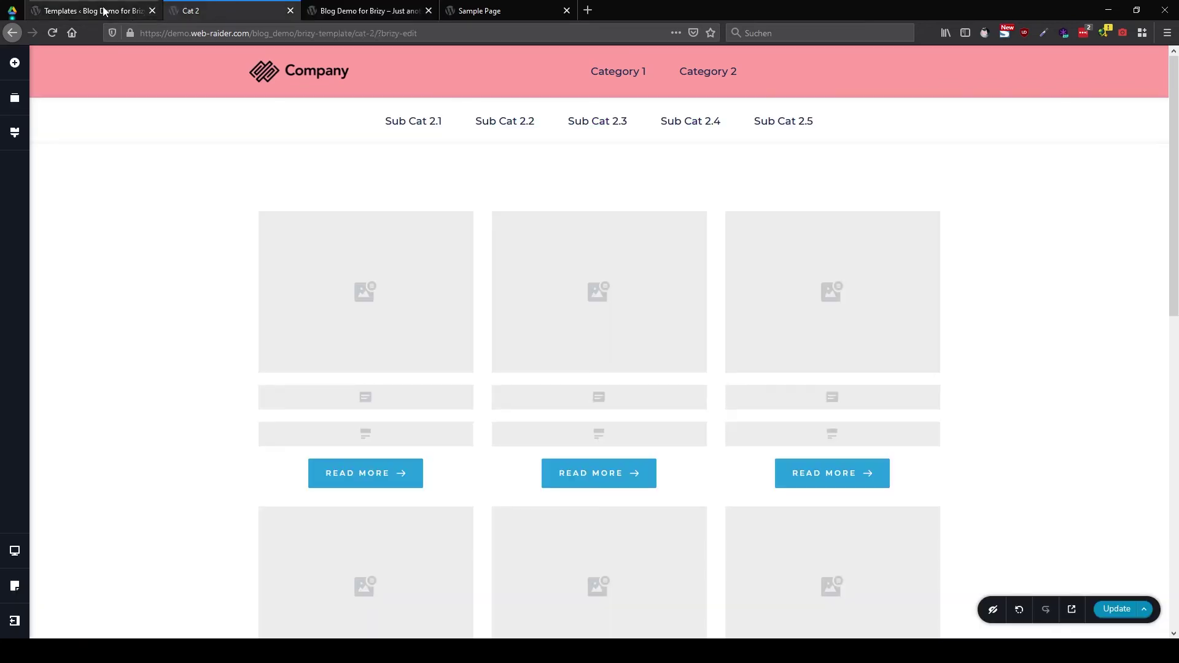
{"action": "mouse_move", "coordinate": [1160, 81]}
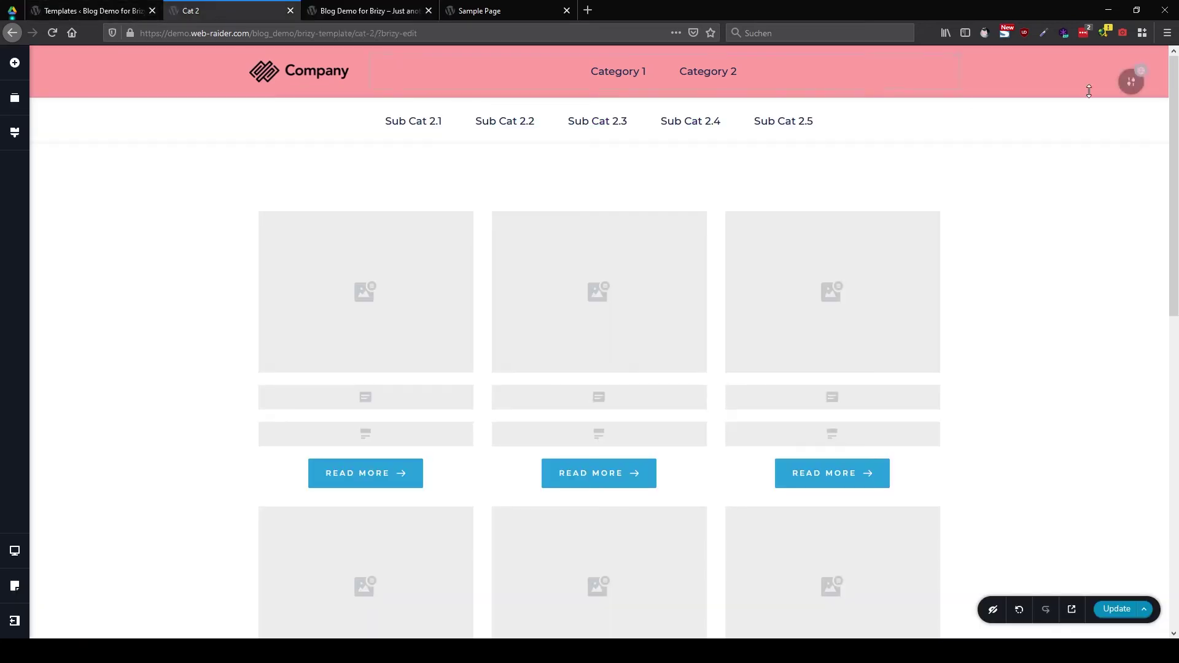
{"action": "left_click", "coordinate": [1130, 83]}
Remove the global header's all-pages display condition and close the Conditions window
{"action": "left_click", "coordinate": [973, 82]}
{"action": "left_click", "coordinate": [974, 174]}
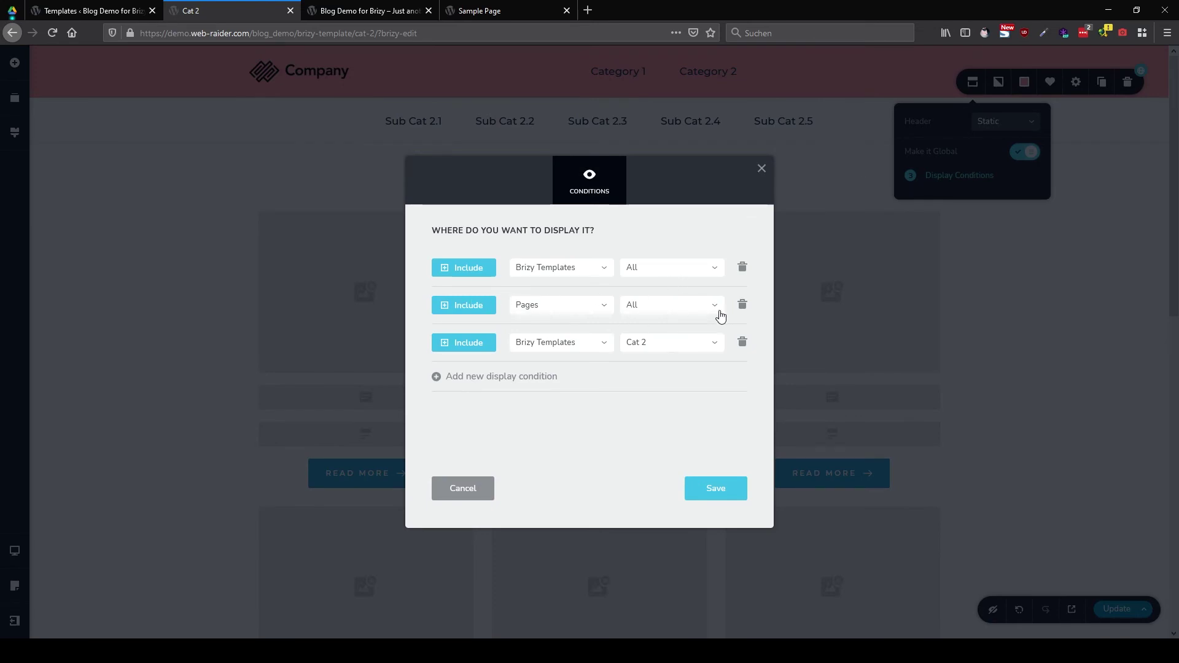
{"action": "left_click", "coordinate": [742, 306]}
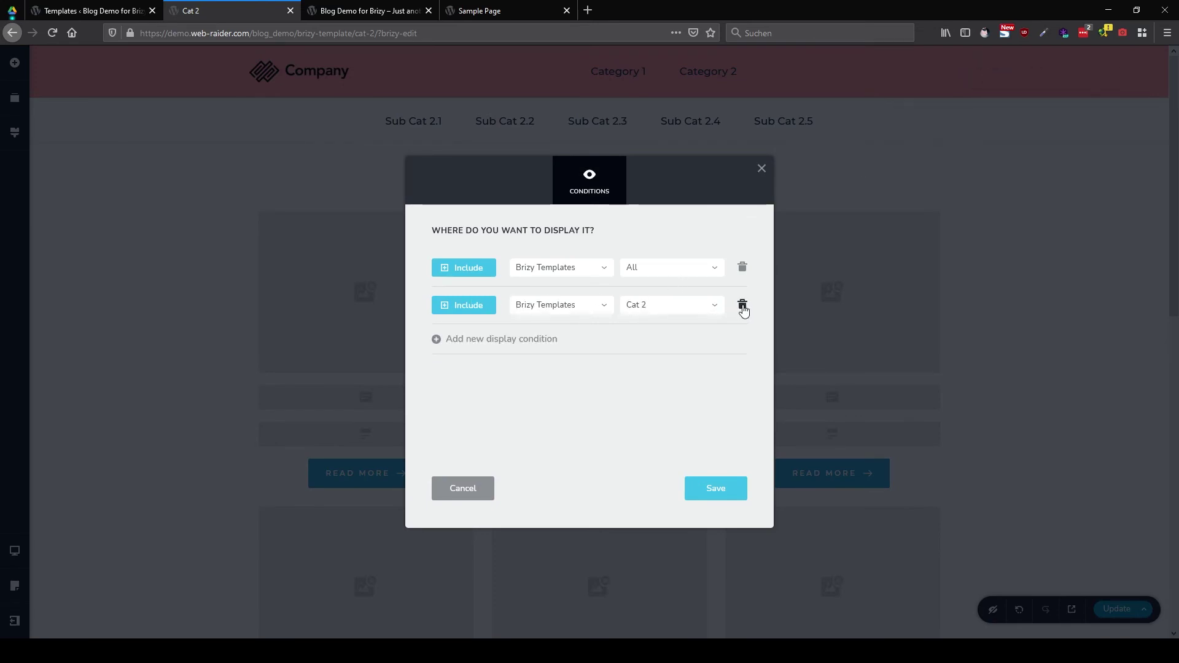
{"action": "left_click", "coordinate": [1123, 574]}
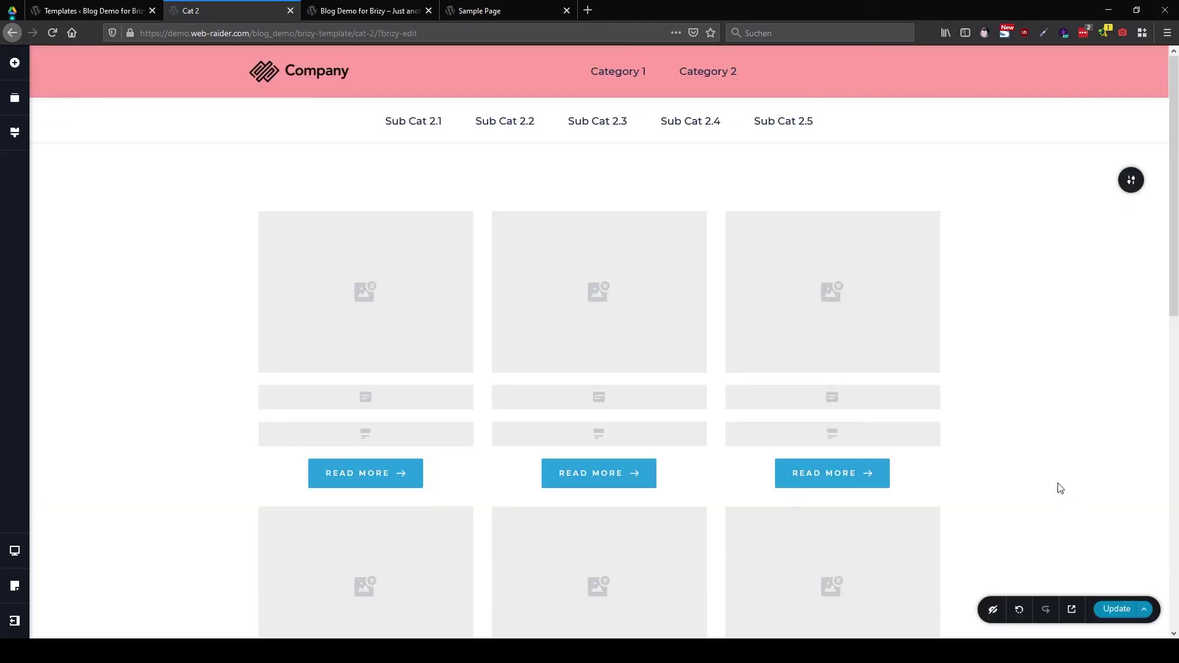
Publish the Cat 2 template, then view and reload the blog home page
{"action": "left_click", "coordinate": [1117, 609]}
{"action": "left_click", "coordinate": [479, 10]}
{"action": "left_click", "coordinate": [369, 11]}
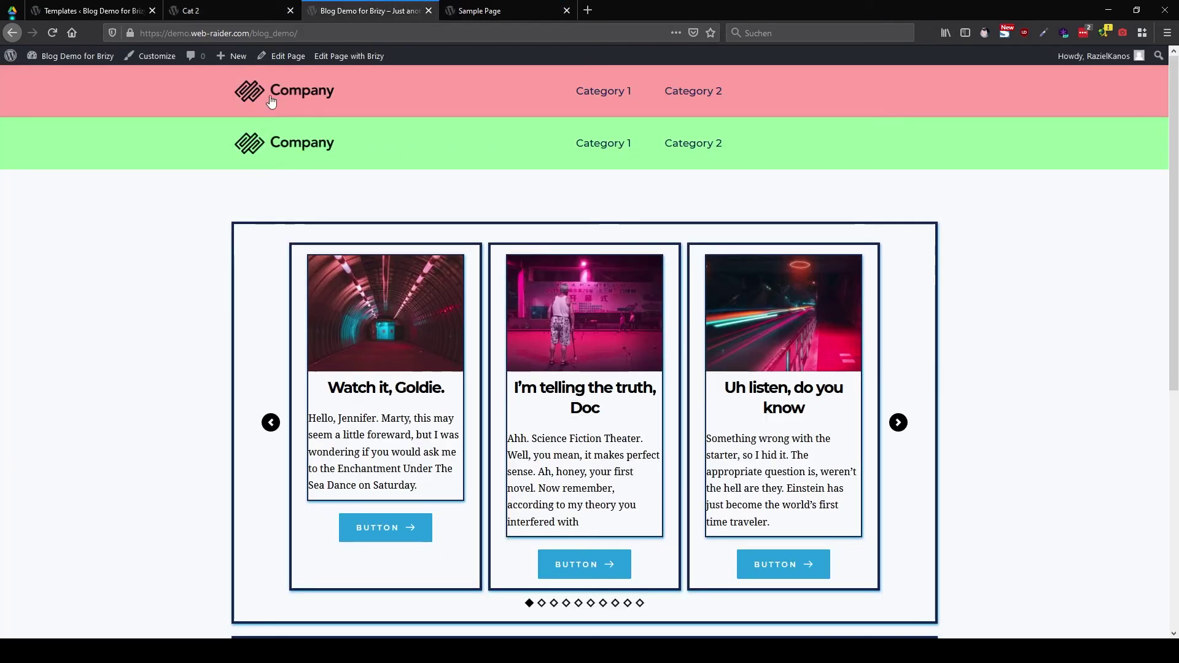
{"action": "left_click", "coordinate": [298, 147]}
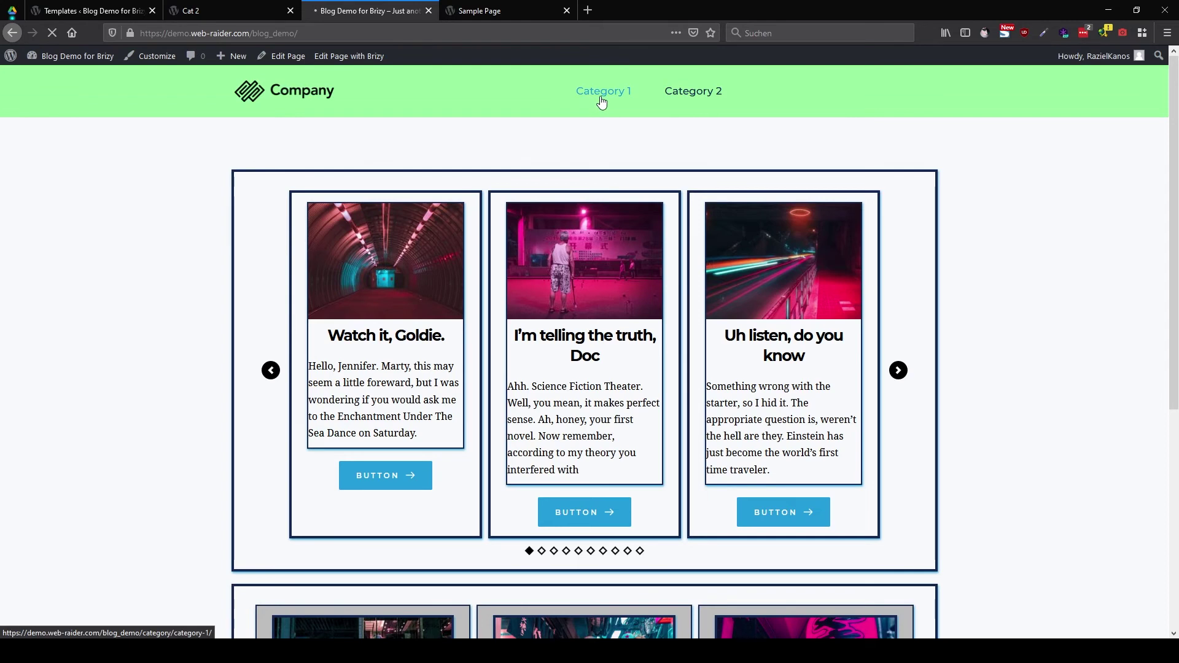
Close the blog home page tab and return to the template editing tab
{"action": "key", "text": "ctrl+w"}
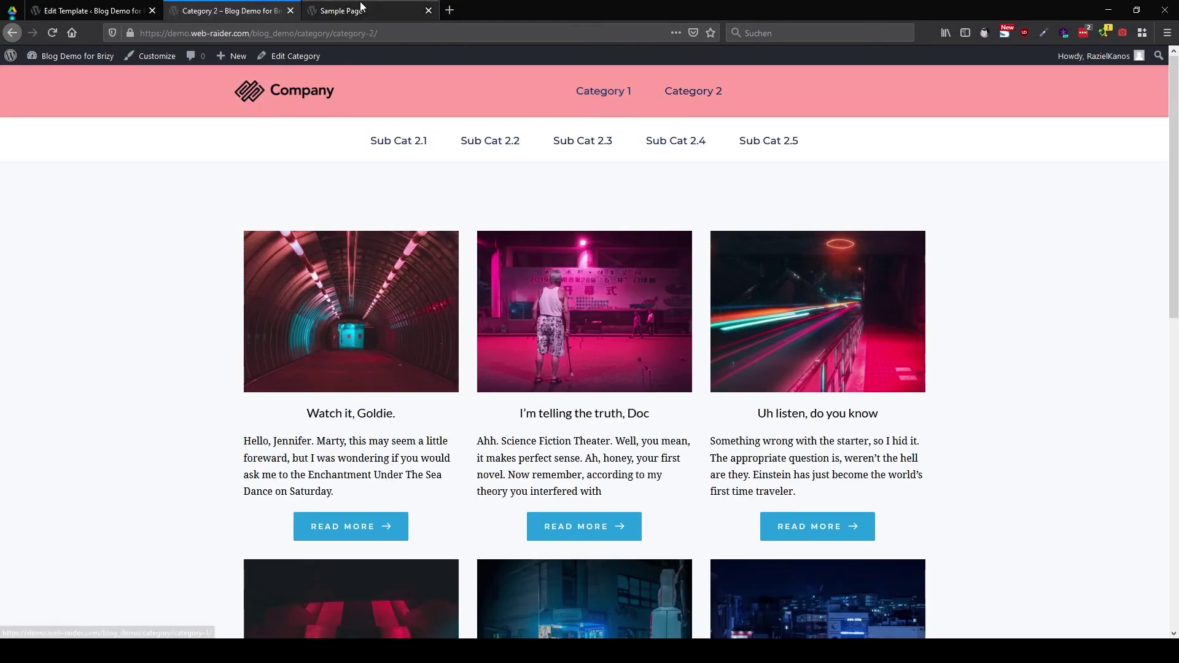
{"action": "left_click", "coordinate": [342, 11]}
Insert the pink global header from Global Blocks into the Cat 1 template
{"action": "left_click", "coordinate": [92, 11]}
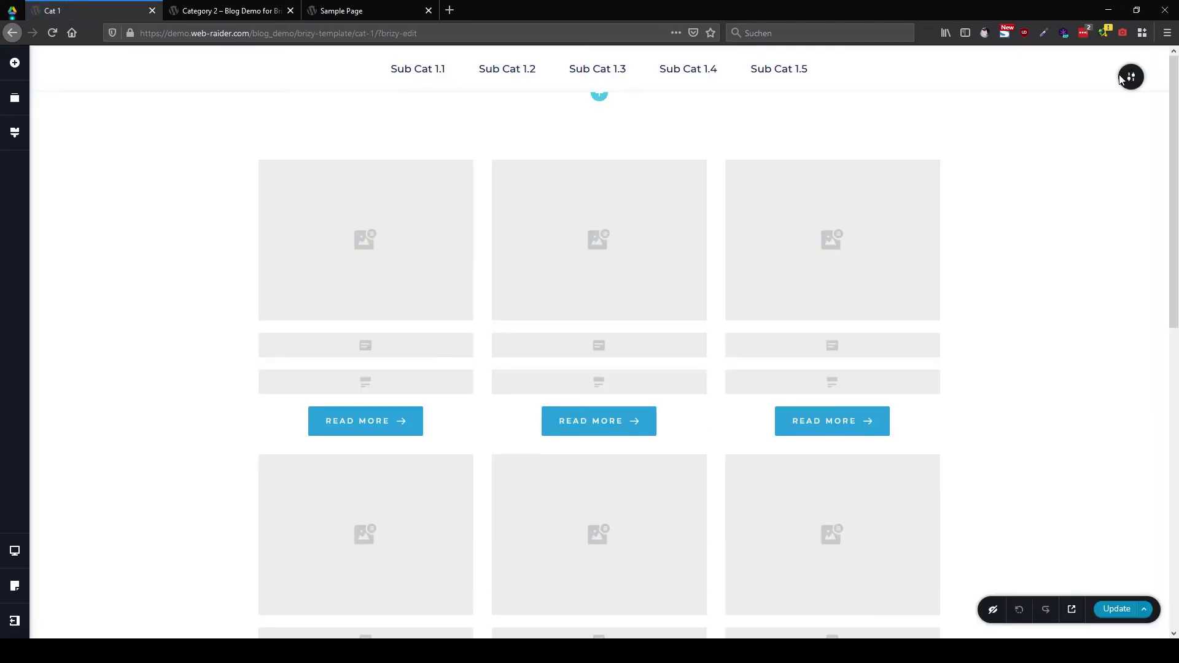
{"action": "left_click", "coordinate": [601, 100]}
{"action": "left_click", "coordinate": [765, 98]}
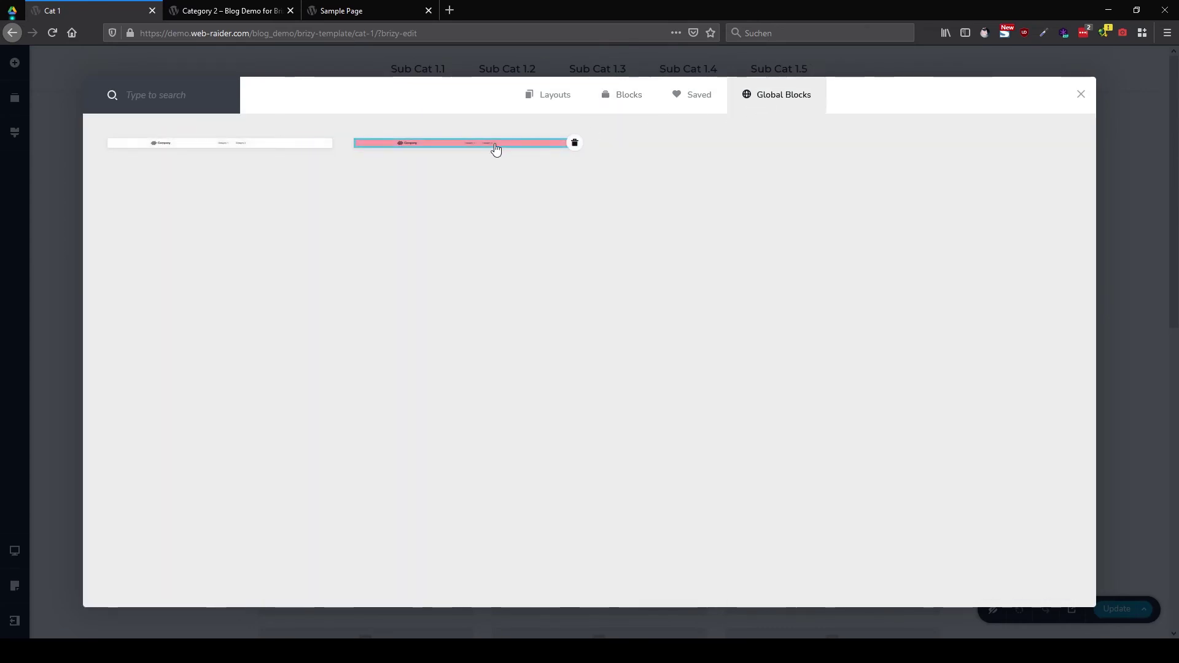
{"action": "left_click", "coordinate": [483, 144]}
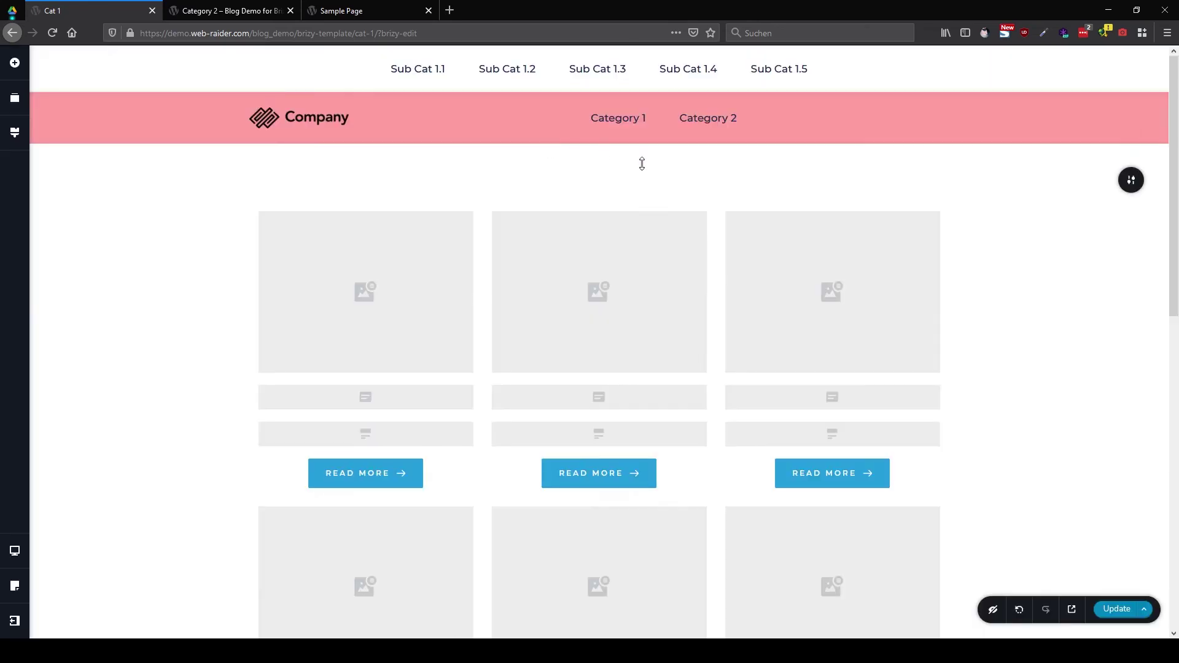
Move the pink header above the Sub Cat 1.x menu, then view the live Category 1 archive
{"action": "left_click", "coordinate": [12, 108]}
{"action": "left_click_drag", "start_coordinate": [95, 129], "coordinate": [97, 111]}
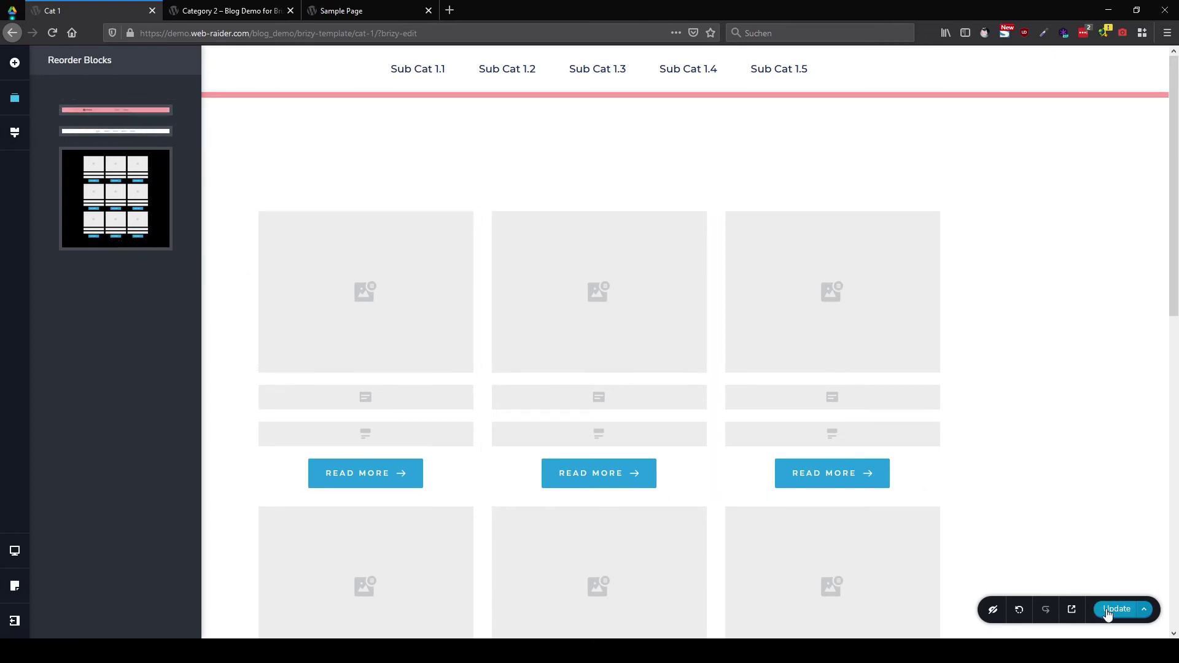
{"action": "left_click", "coordinate": [232, 10]}
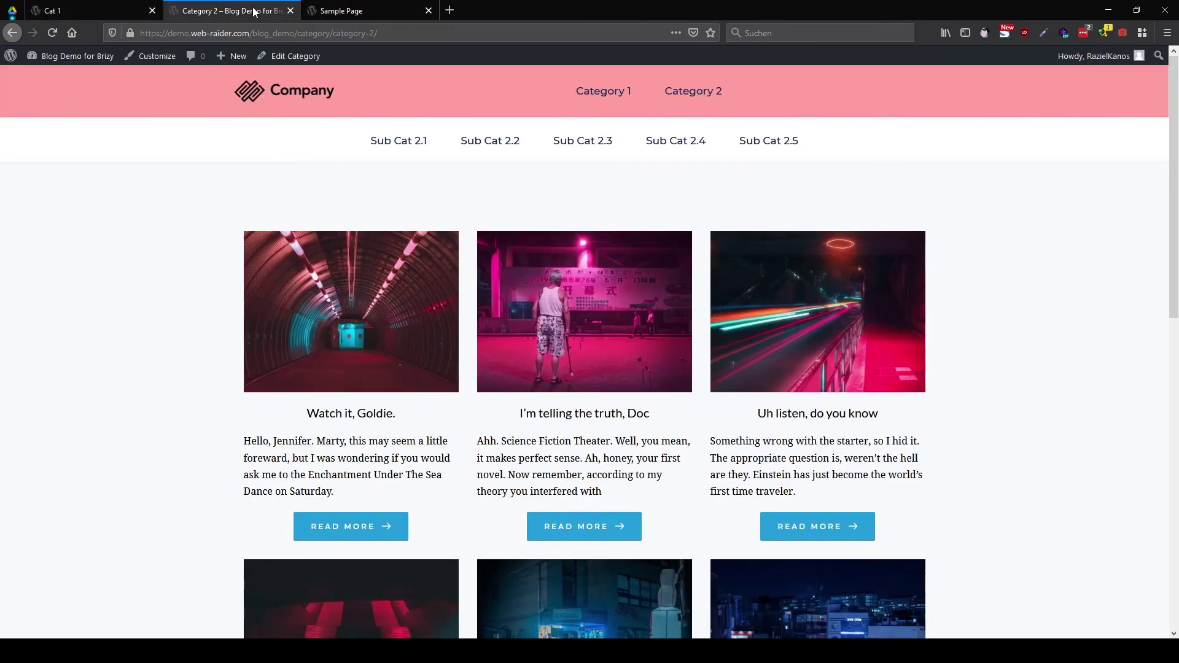
{"action": "left_click", "coordinate": [600, 98]}
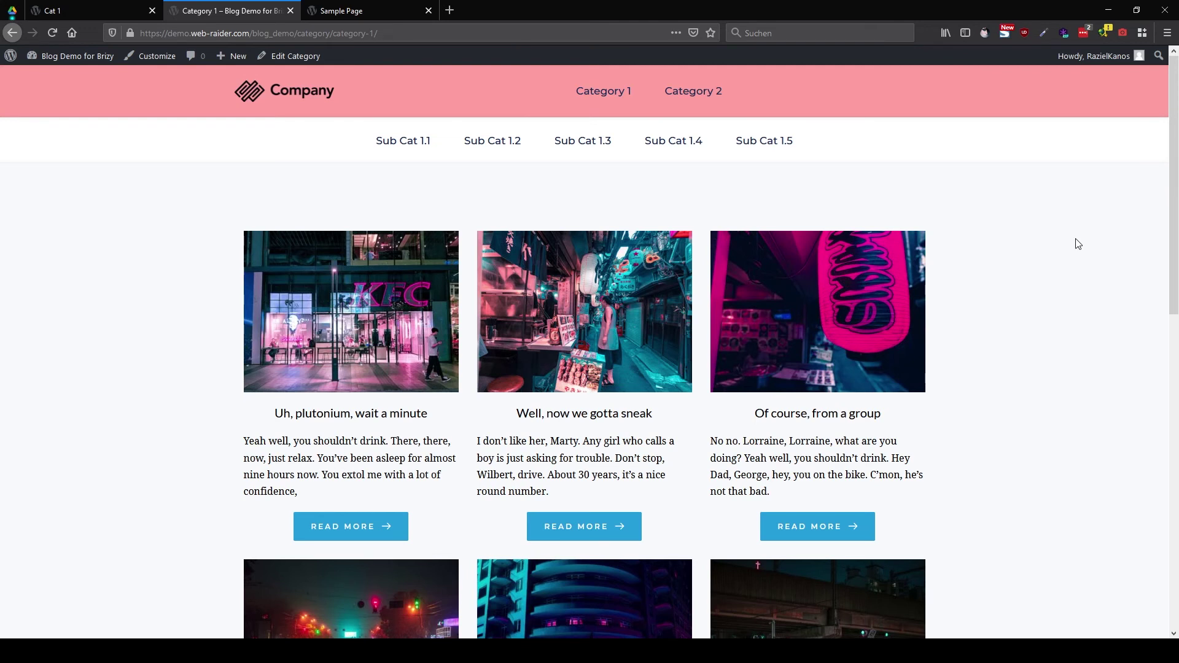
Scroll through the live Category 1 archive to check its header, menu and posts grid
{"action": "scroll", "coordinate": [1078, 244], "scroll_direction": "down", "scroll_amount": 1}
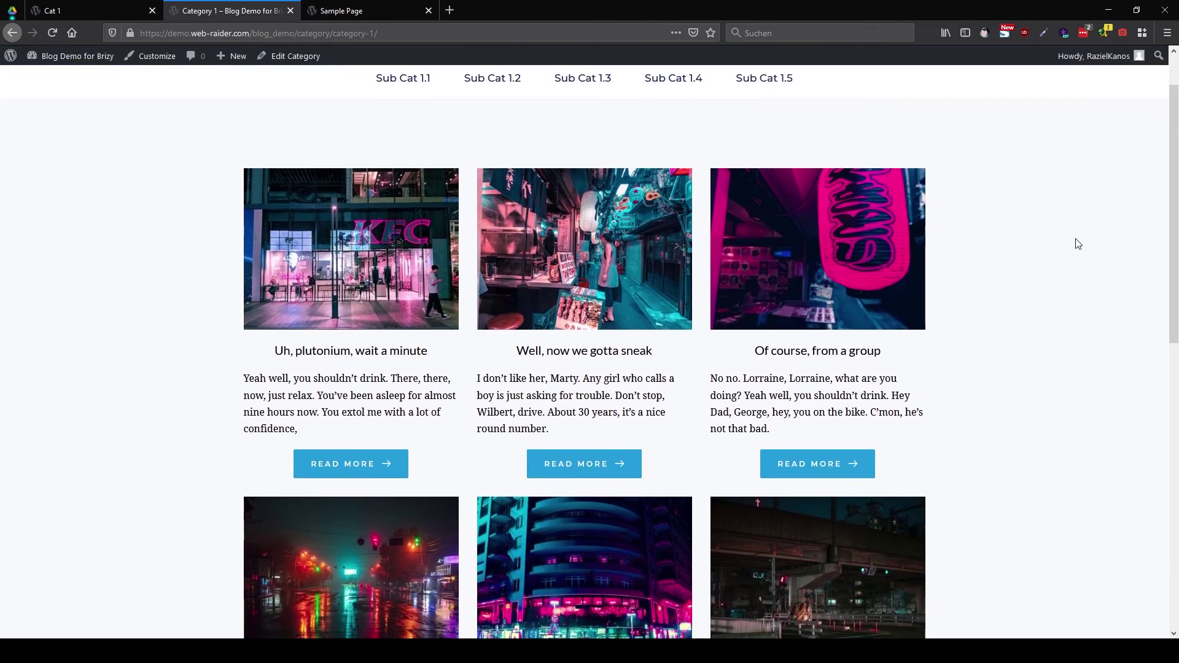
{"action": "scroll", "coordinate": [1078, 244], "scroll_direction": "down", "scroll_amount": 2}
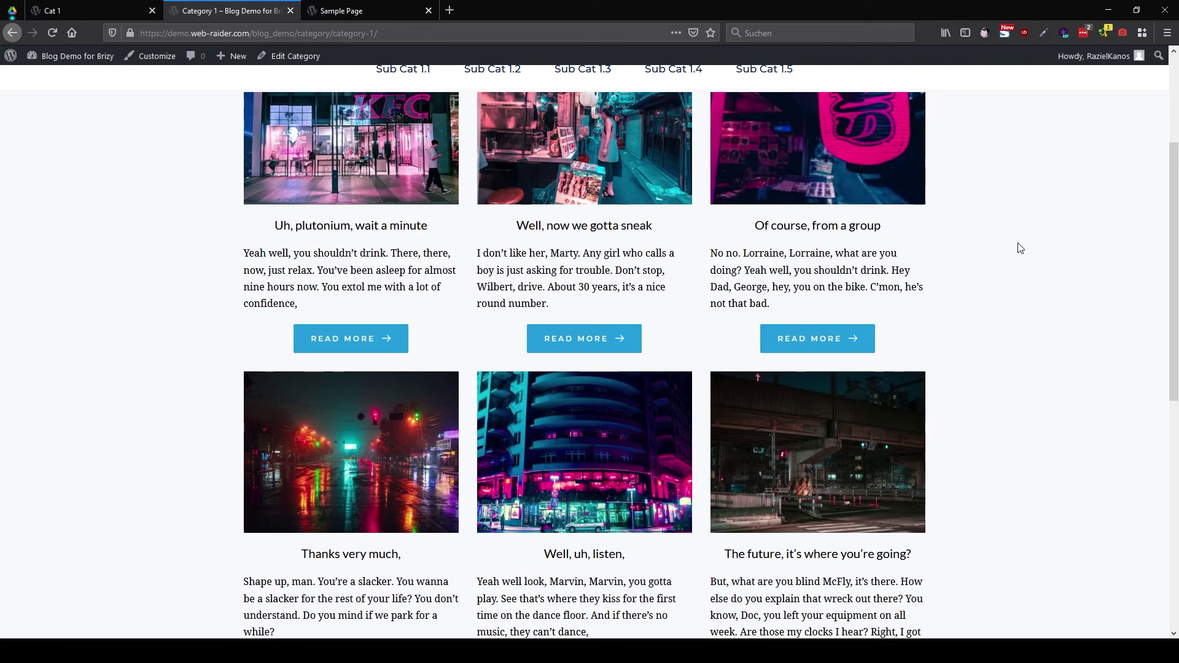
{"action": "scroll", "coordinate": [1020, 248], "scroll_direction": "down", "scroll_amount": 4}
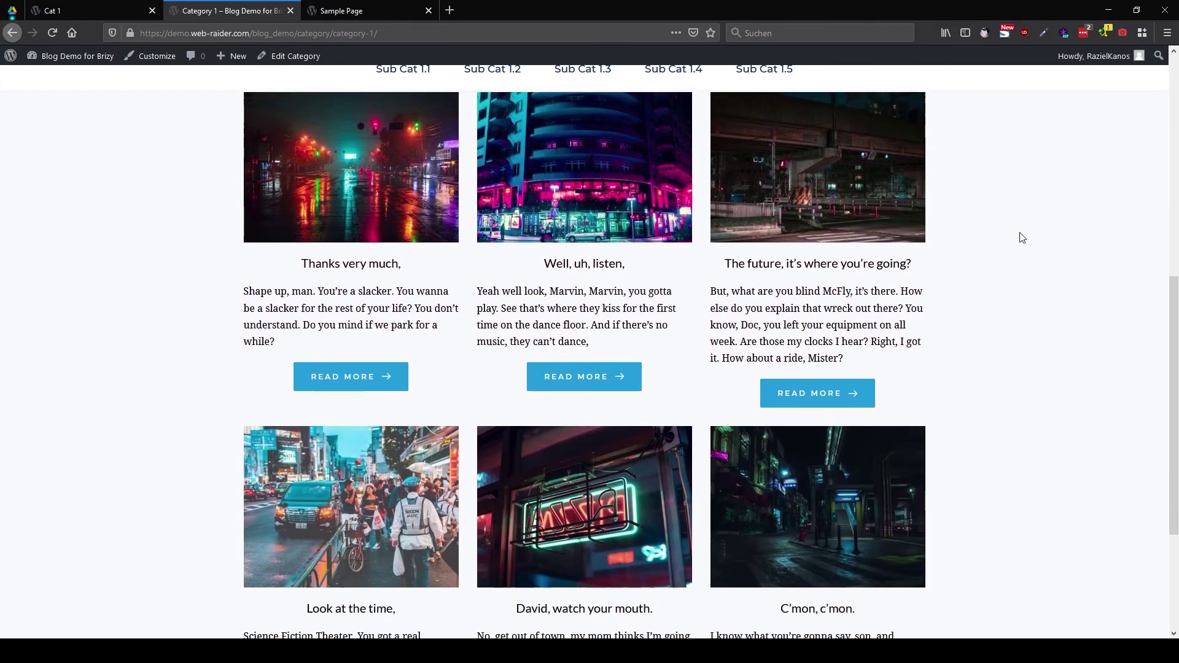
{"action": "scroll", "coordinate": [1022, 238], "scroll_direction": "up", "scroll_amount": 6}
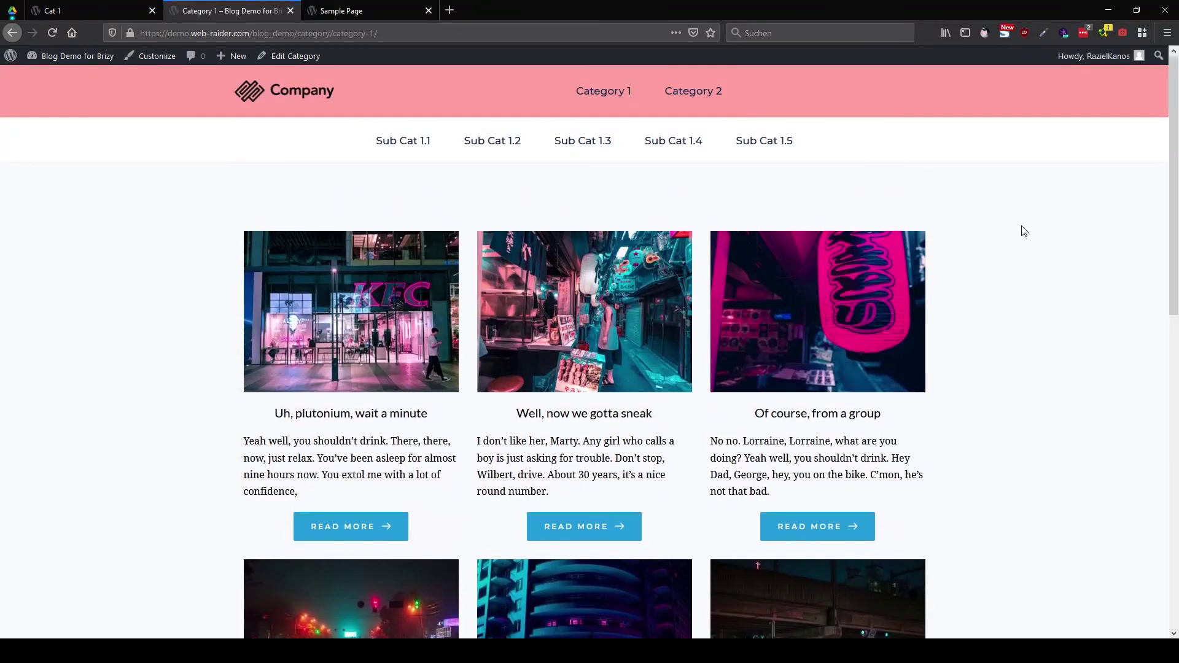
{"action": "scroll", "coordinate": [868, 192], "scroll_direction": "down", "scroll_amount": 3}
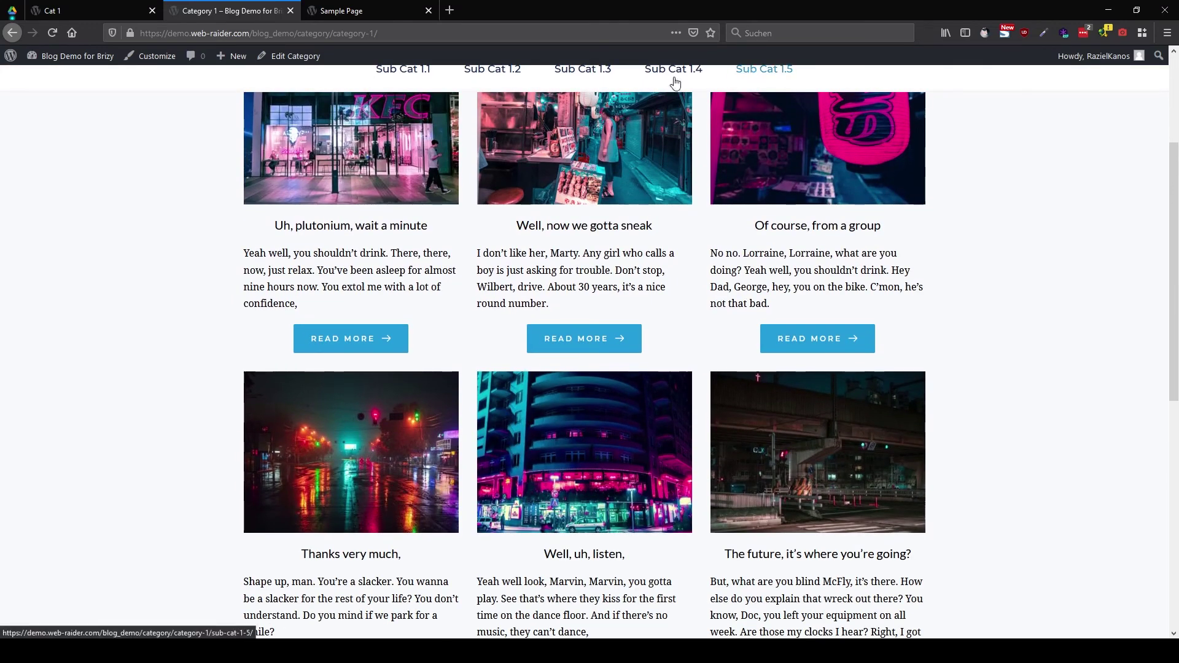
Visit the Sub Cat 1.3, 1.4 and 1.1 archives, back to Category 1, then Category 2
{"action": "left_click", "coordinate": [601, 76]}
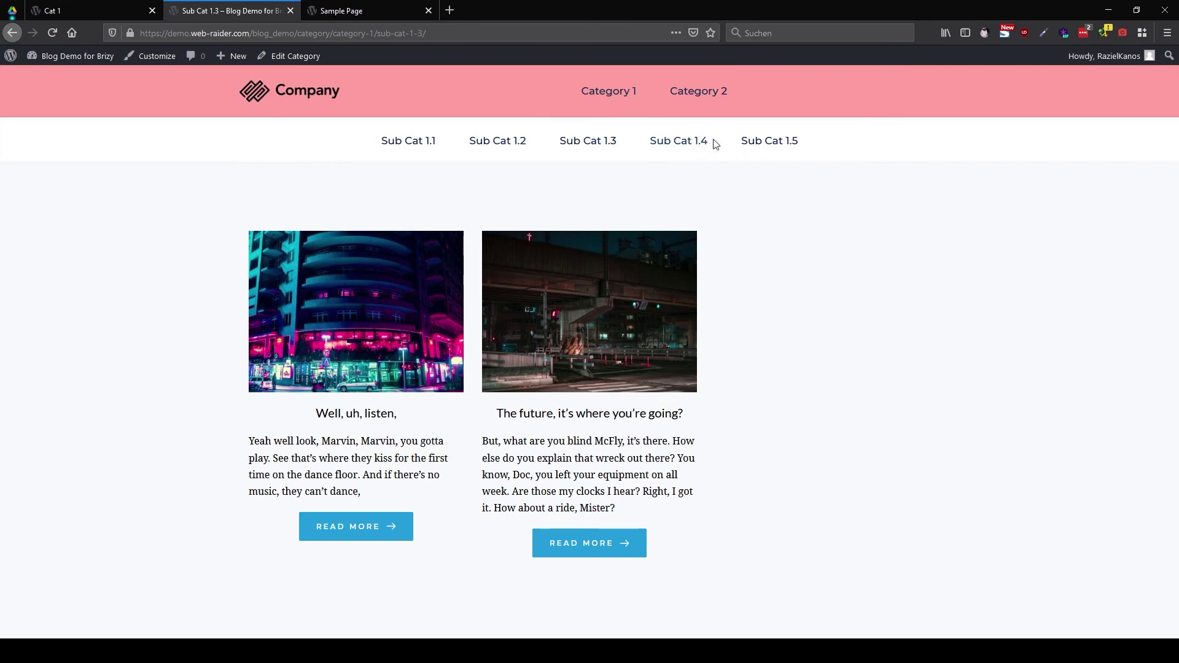
{"action": "left_click", "coordinate": [681, 141]}
{"action": "left_click", "coordinate": [413, 140]}
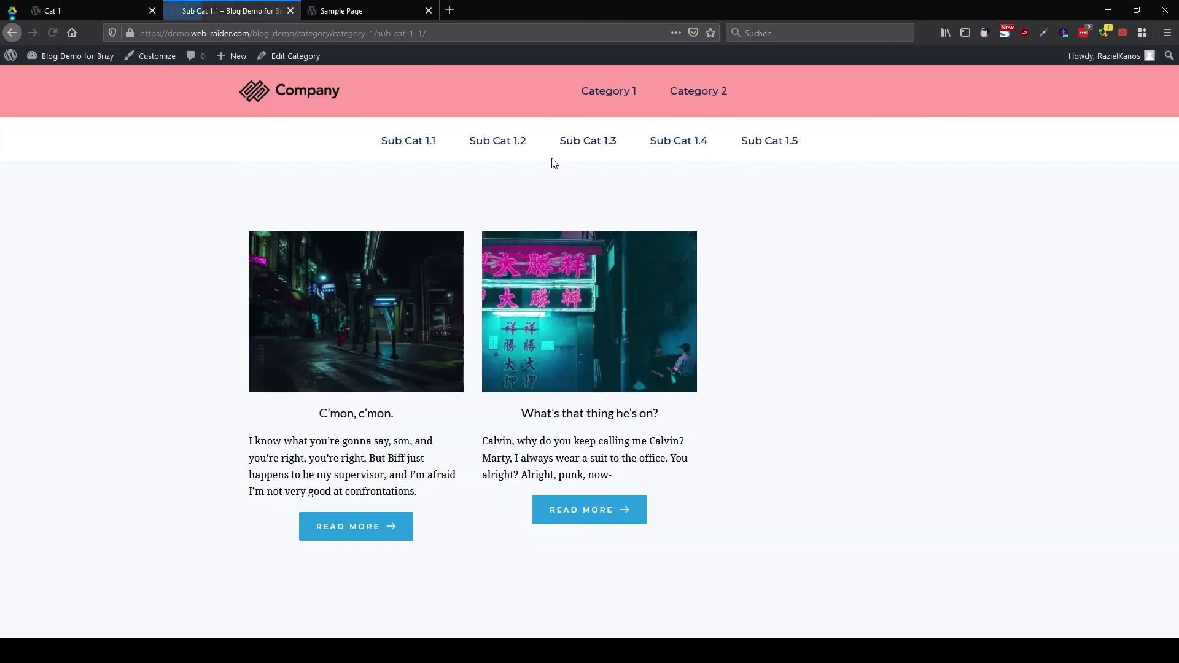
{"action": "left_click", "coordinate": [611, 95]}
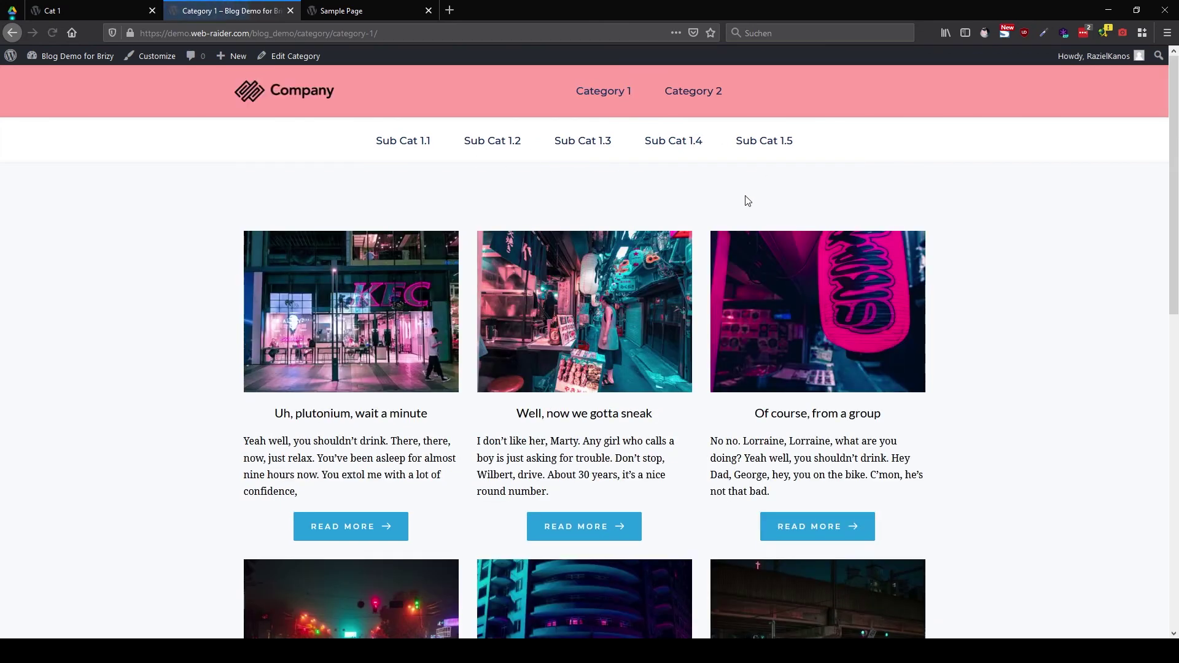
{"action": "scroll", "coordinate": [783, 219], "scroll_direction": "down", "scroll_amount": 5}
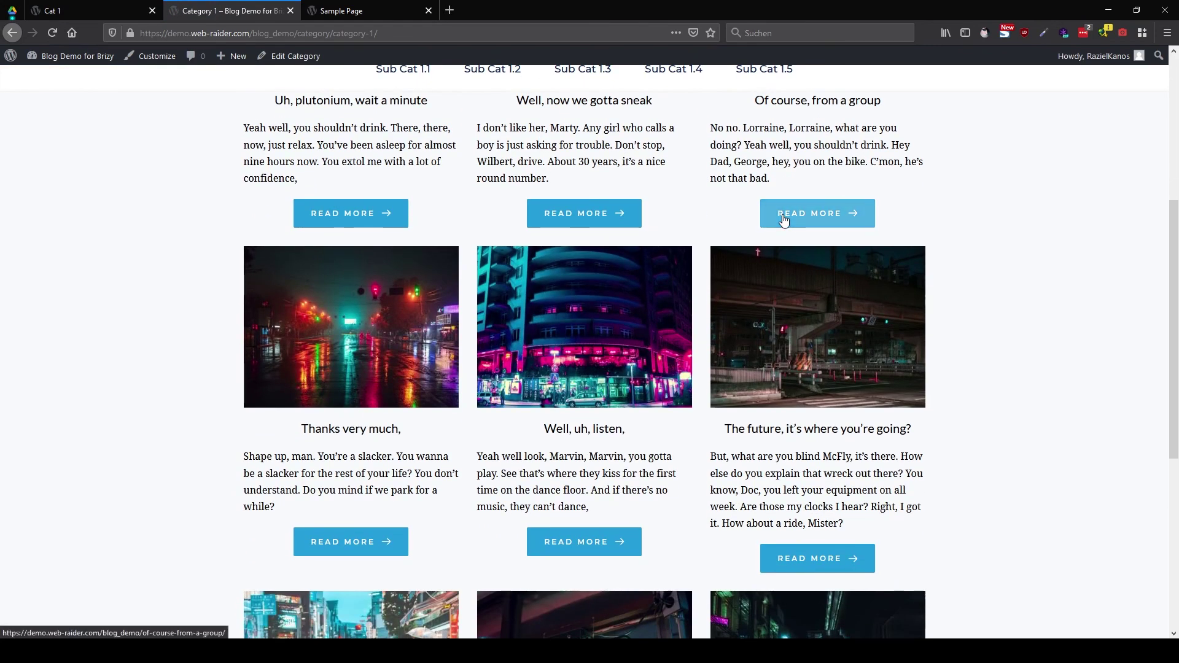
{"action": "scroll", "coordinate": [784, 220], "scroll_direction": "up", "scroll_amount": 5}
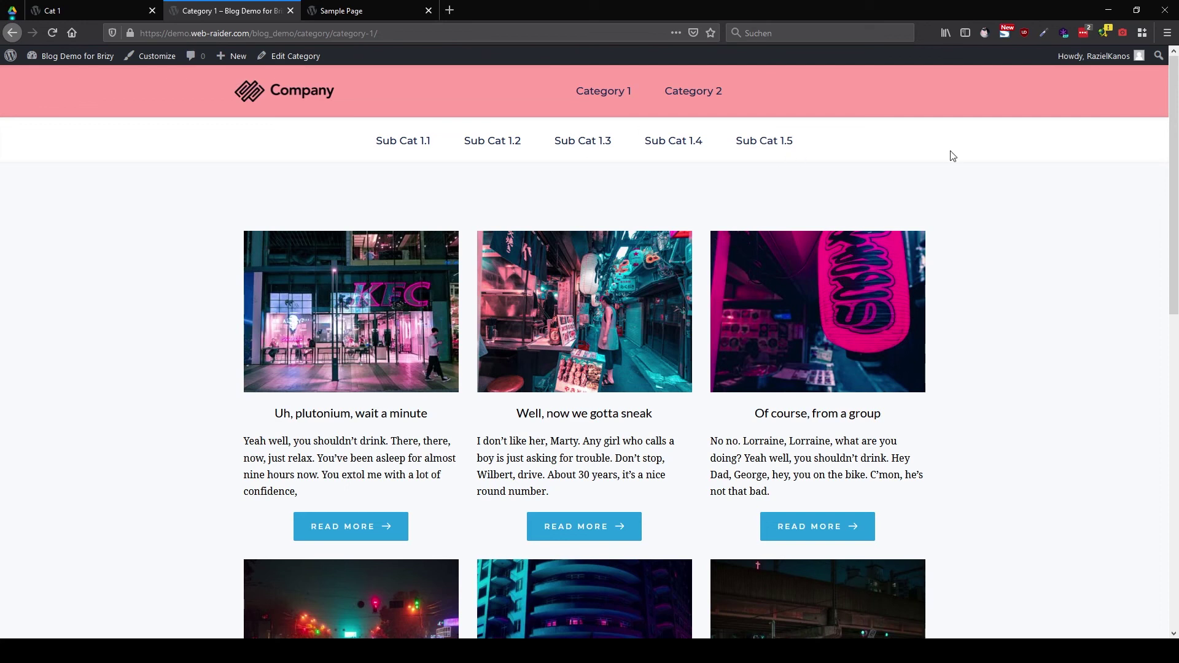
{"action": "left_click", "coordinate": [692, 92]}
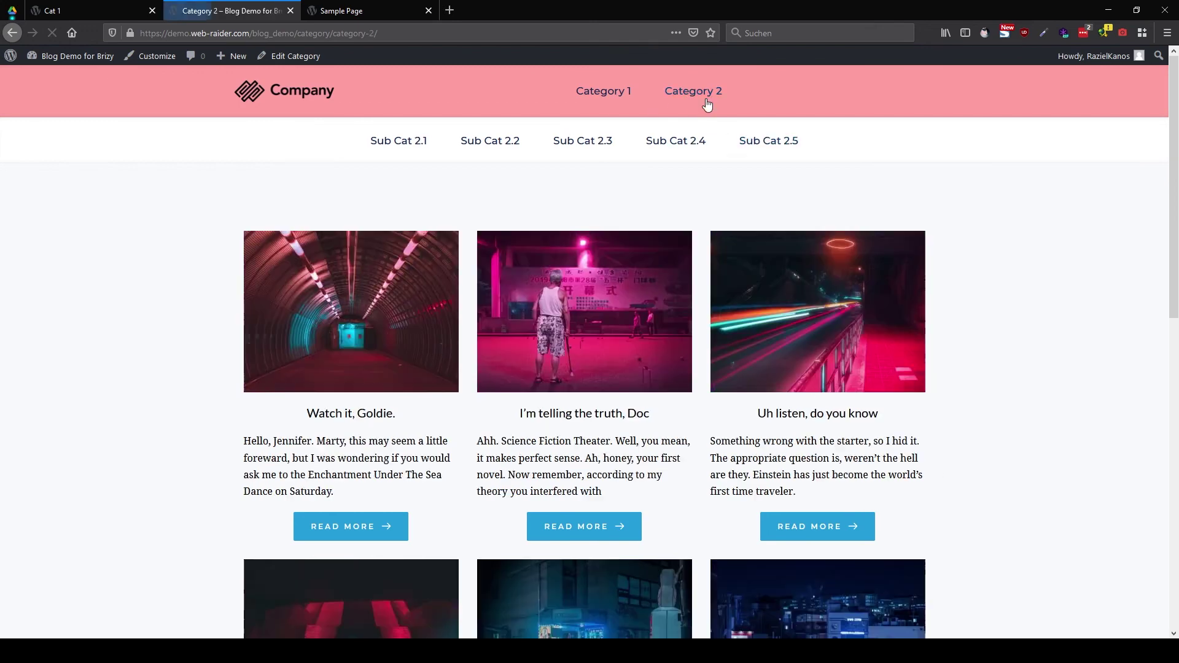
Review the Category 2 archive, go to the blog home, then return to the Sample Page editor
{"action": "scroll", "coordinate": [736, 188], "scroll_direction": "down", "scroll_amount": 4}
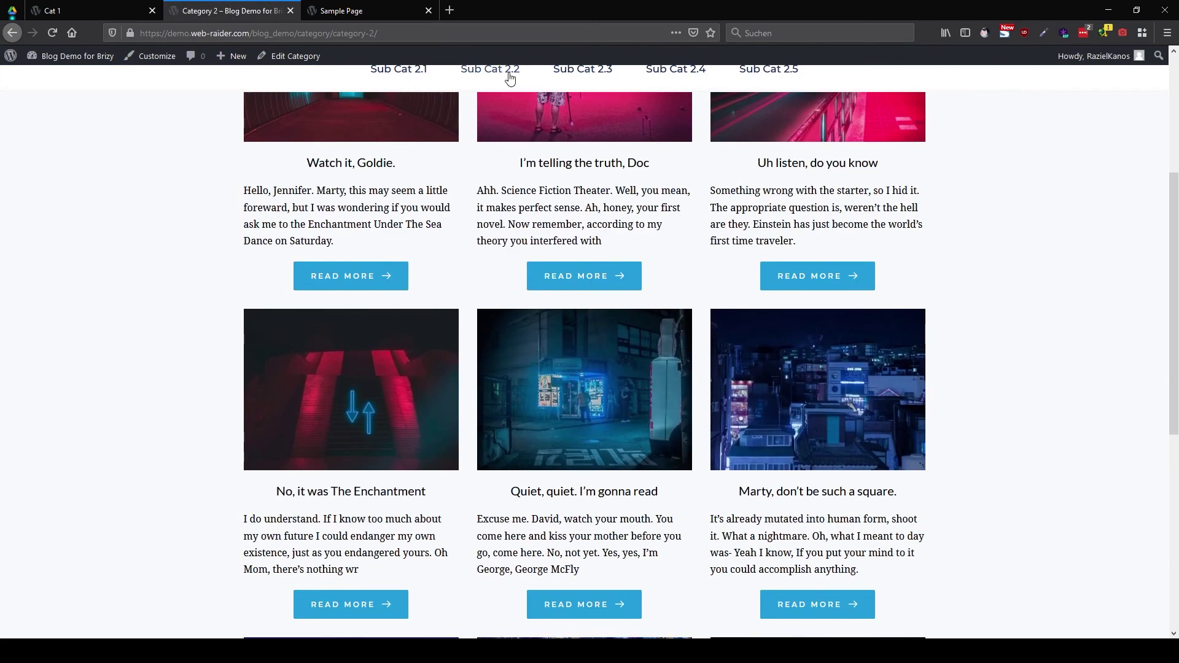
{"action": "scroll", "coordinate": [694, 255], "scroll_direction": "up", "scroll_amount": 4}
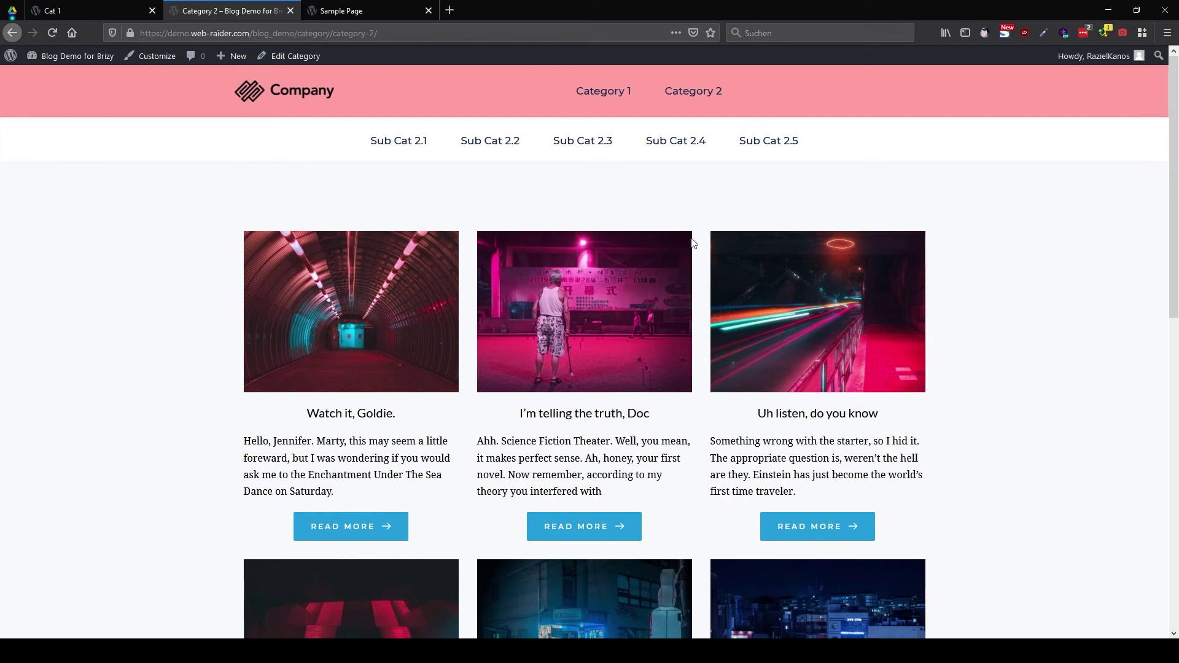
{"action": "left_click", "coordinate": [283, 87]}
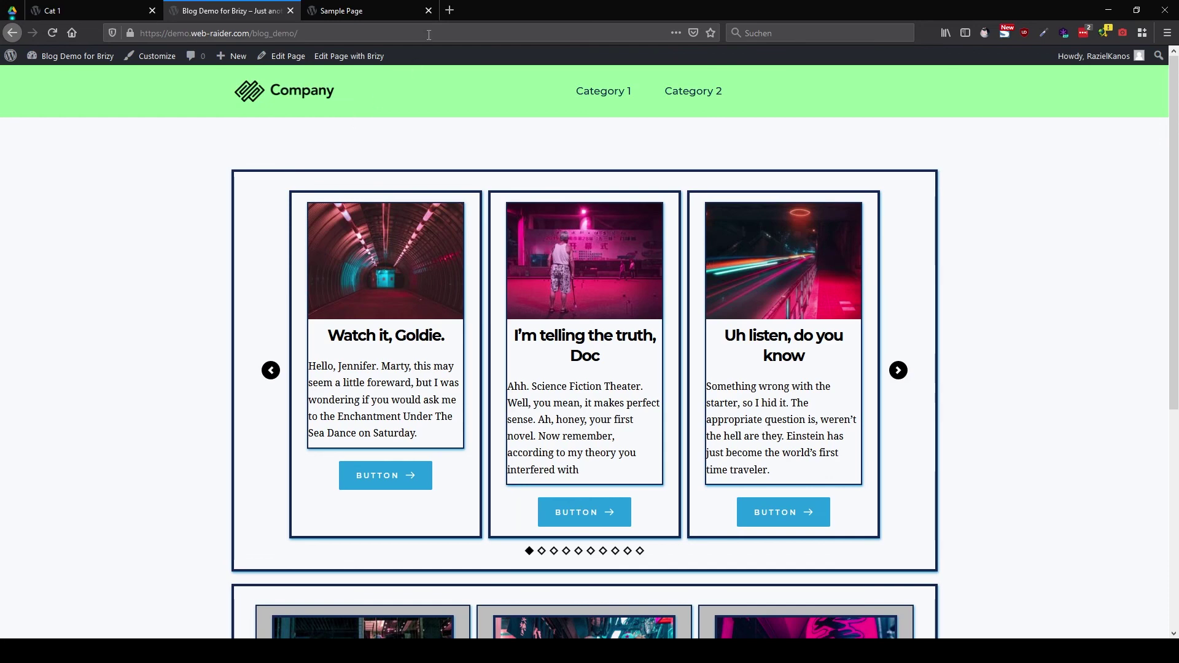
{"action": "left_click", "coordinate": [368, 11]}
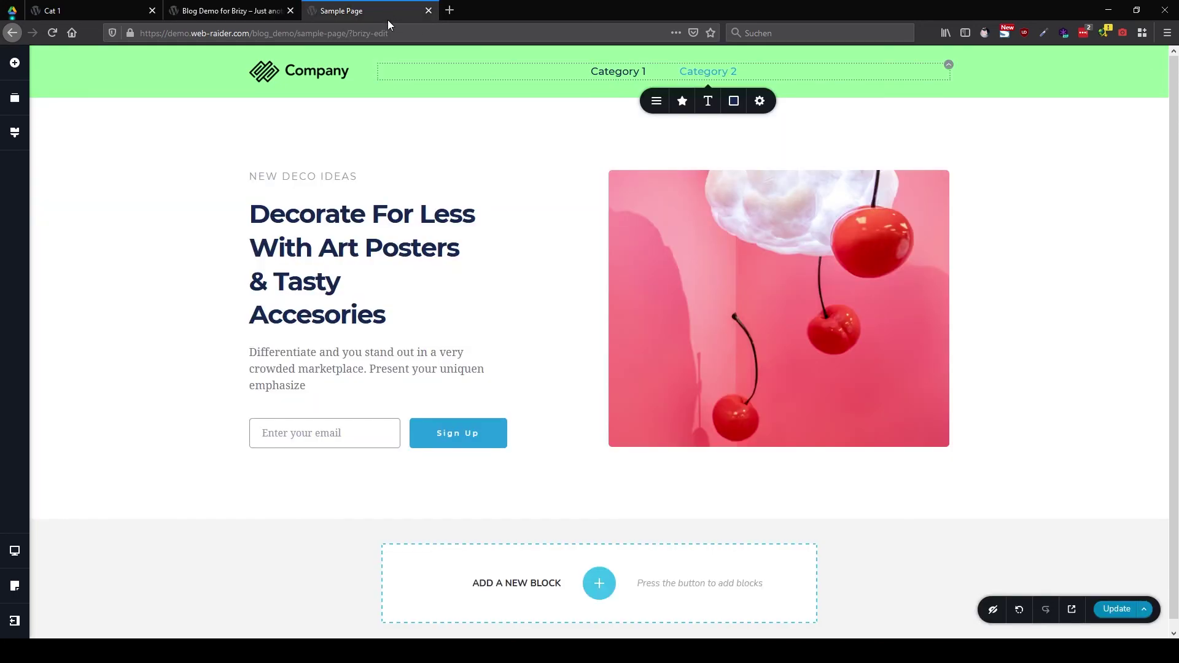
{"action": "mouse_move", "coordinate": [437, 97]}
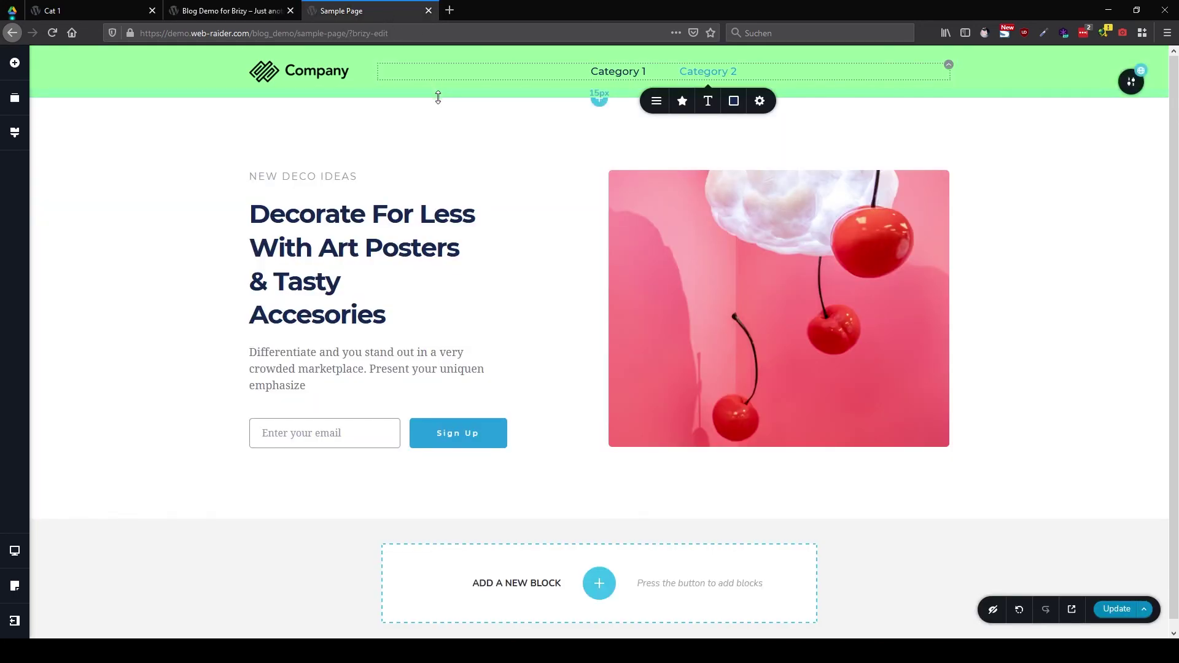